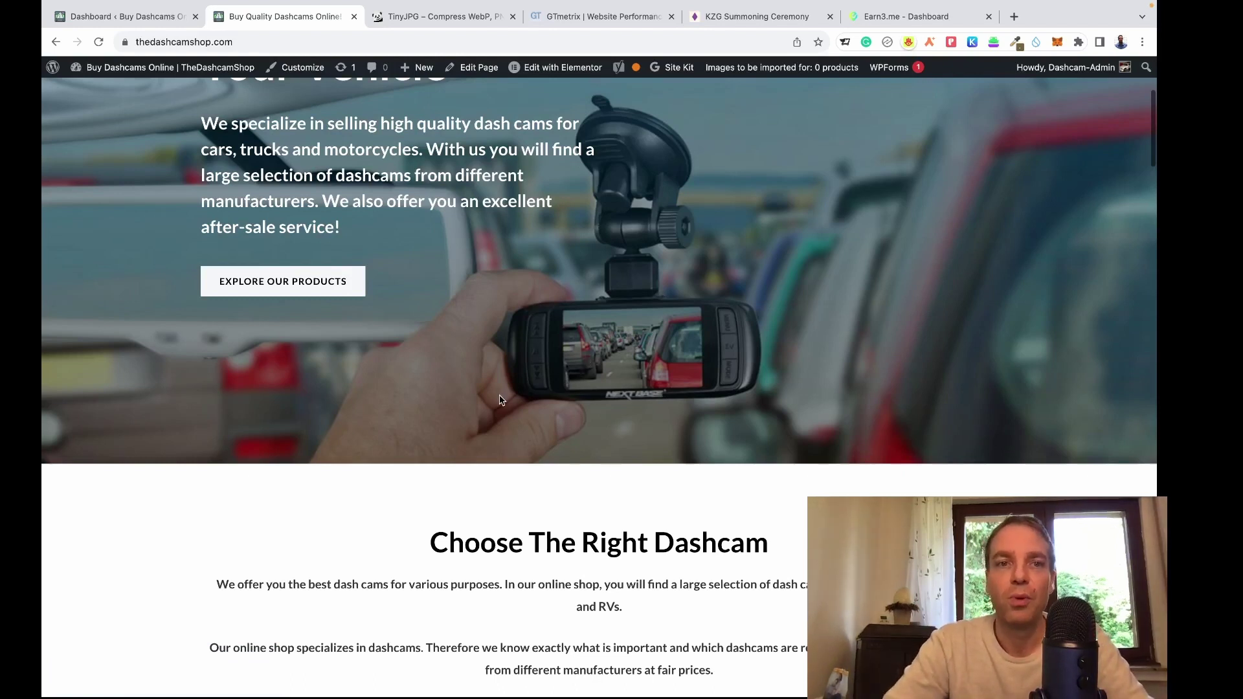
scroll(499, 400, "up", 2)
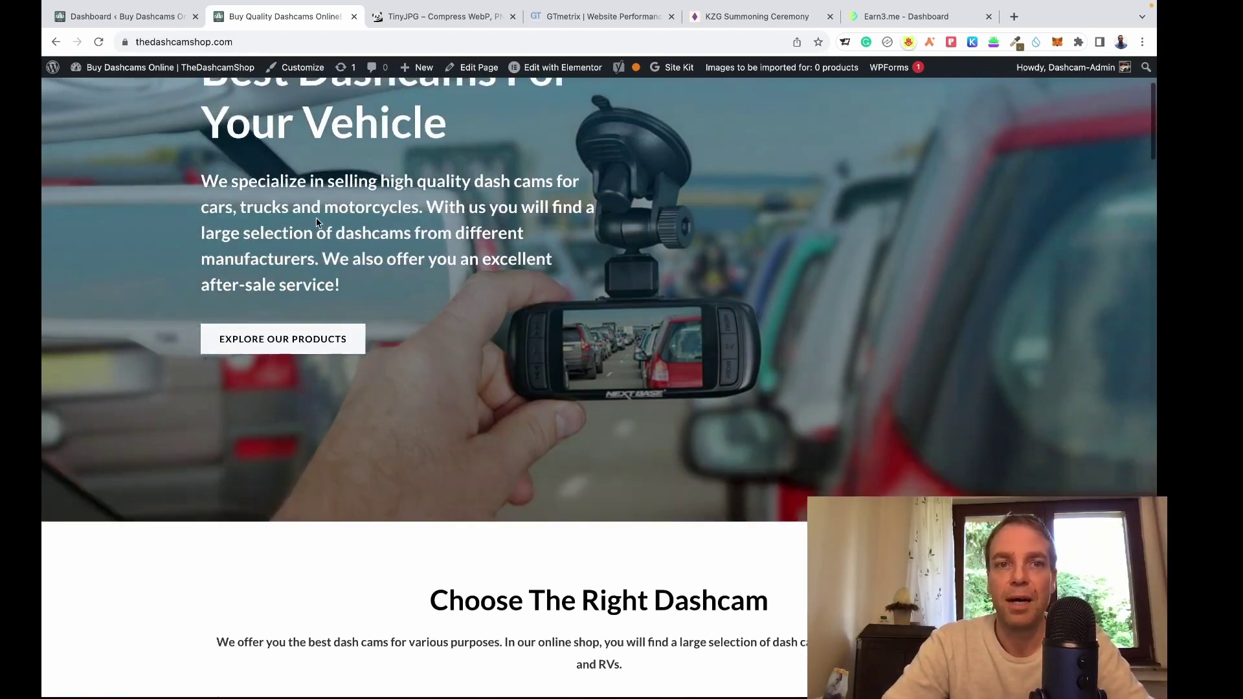
left_click(299, 49)
key("ctrl+c")
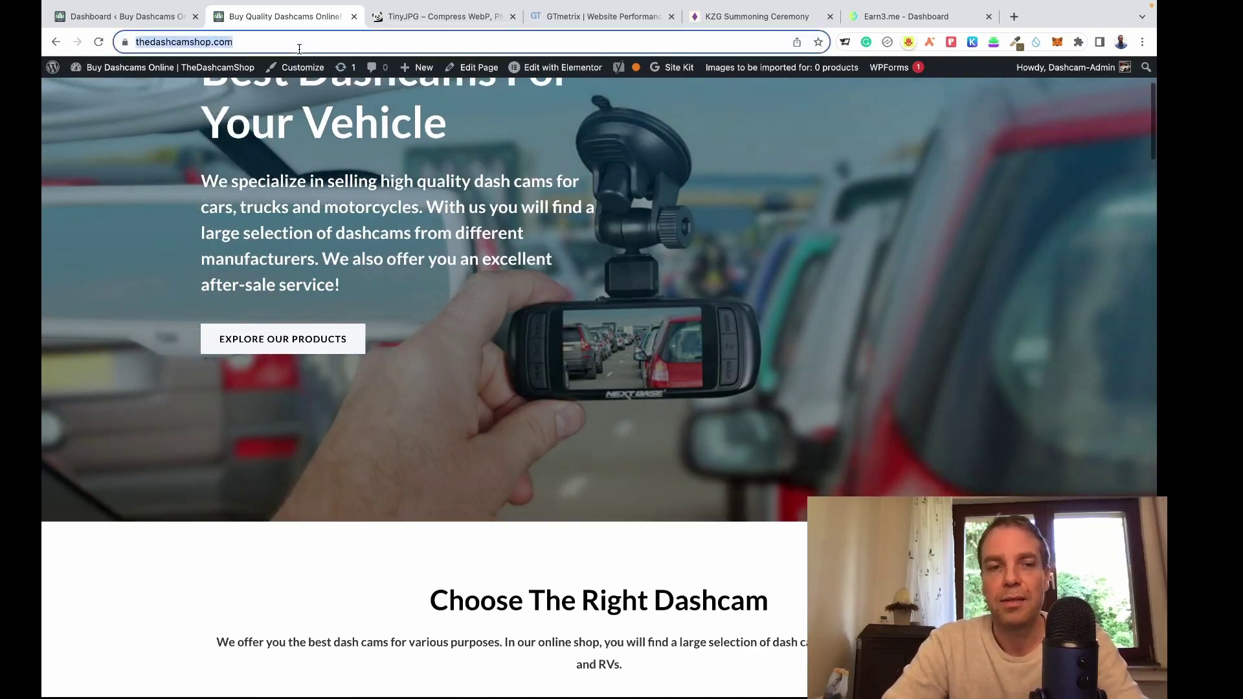
left_click(554, 15)
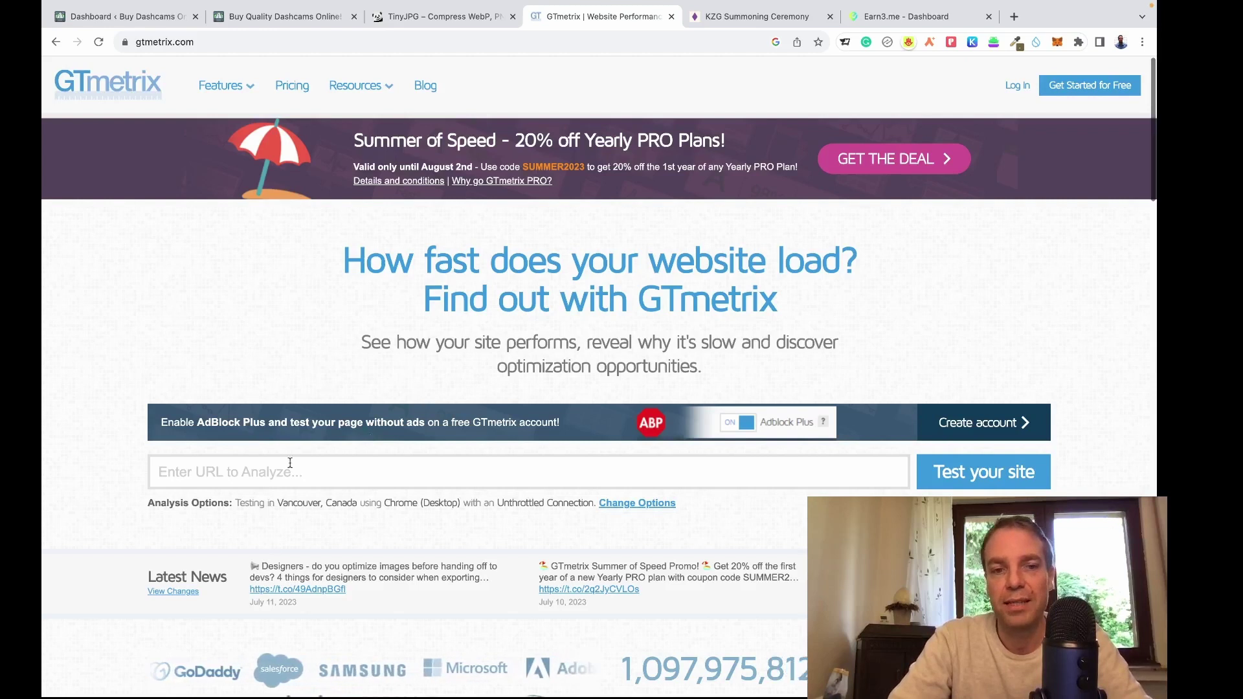
left_click(257, 478)
key("ctrl+v")
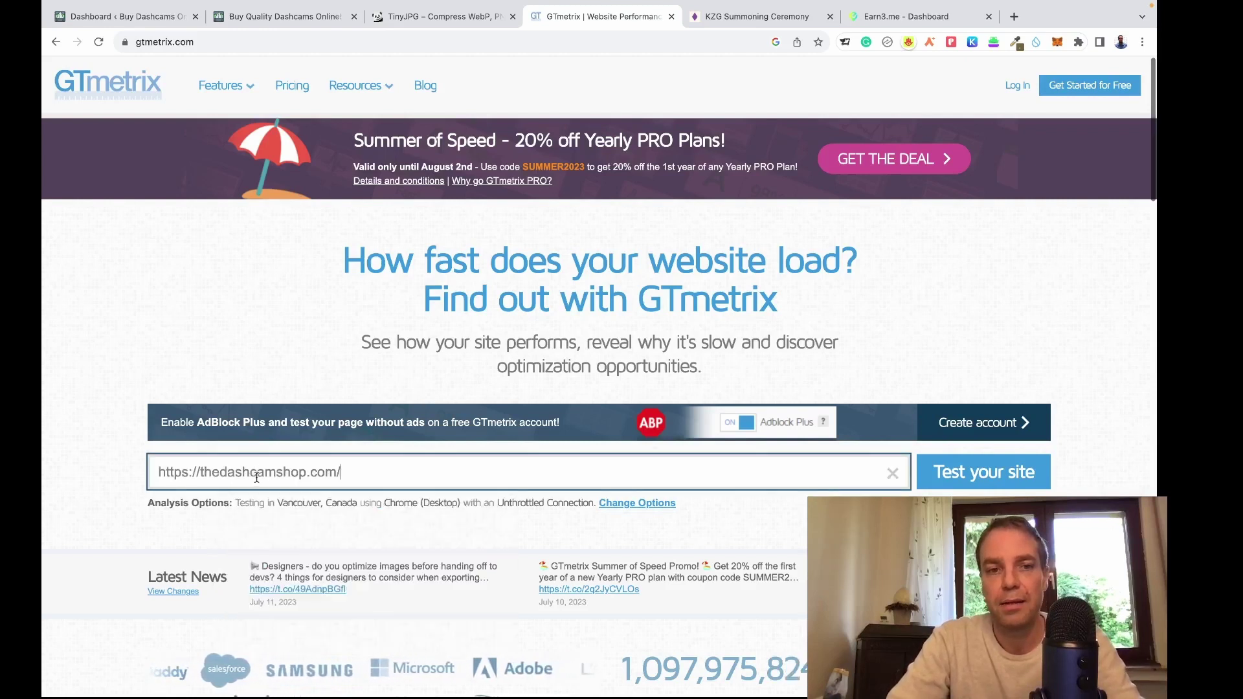
left_click(100, 416)
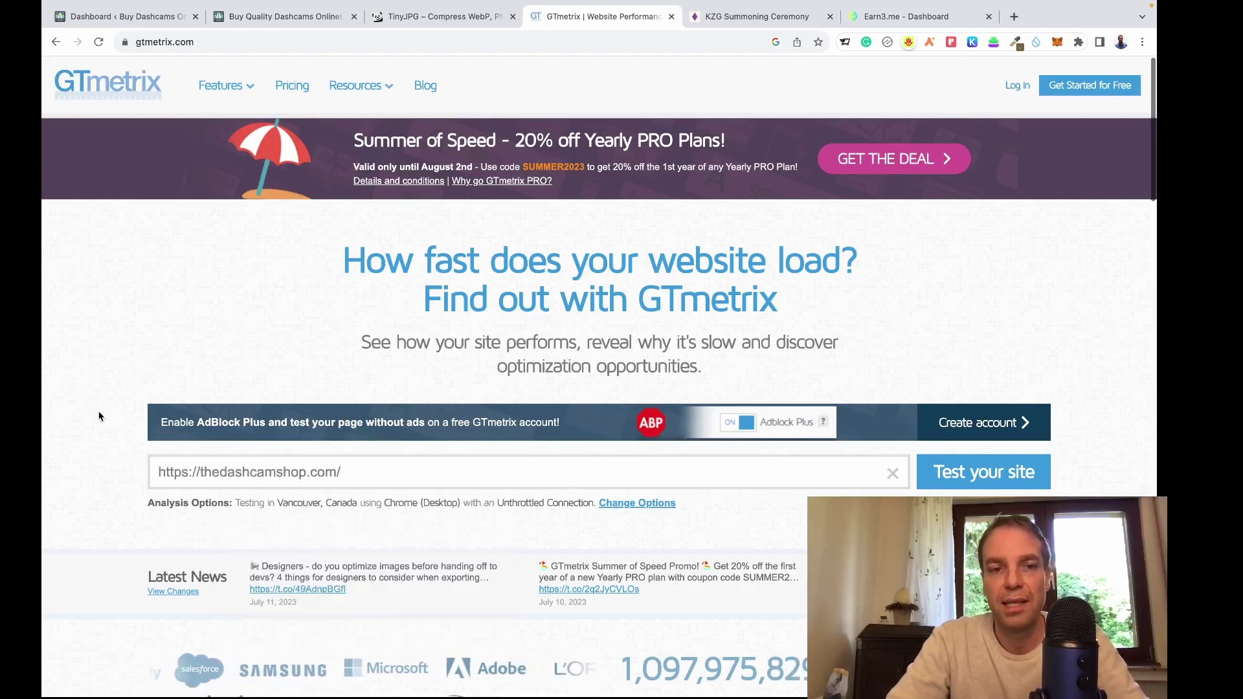
left_click(997, 483)
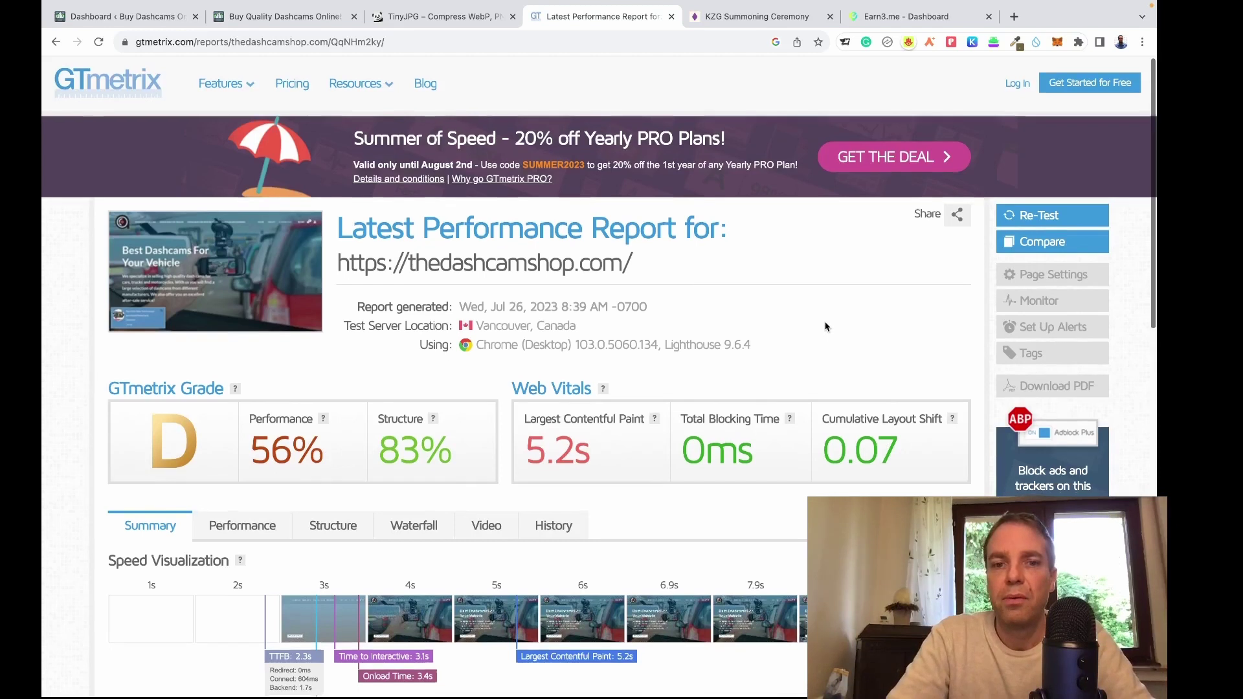
- Examine the performance report's grade, Web Vitals, speed visualization and top issues
scroll(825, 327, "down", 2)
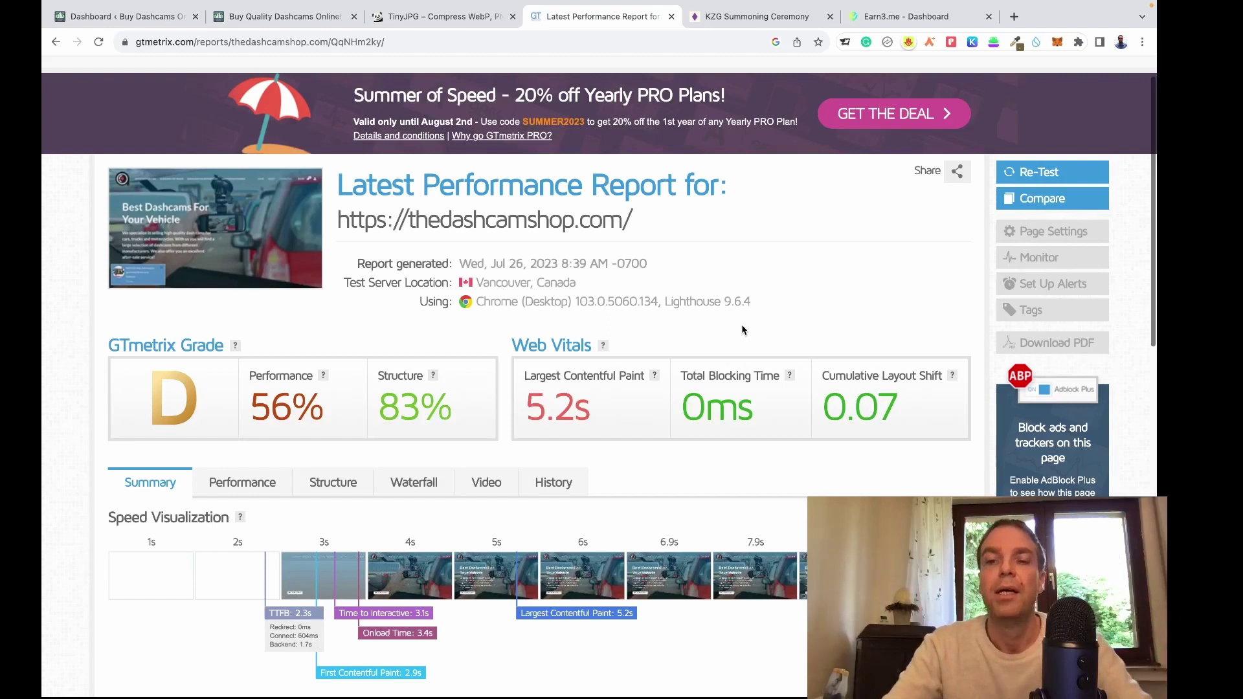
scroll(662, 362, "down", 2)
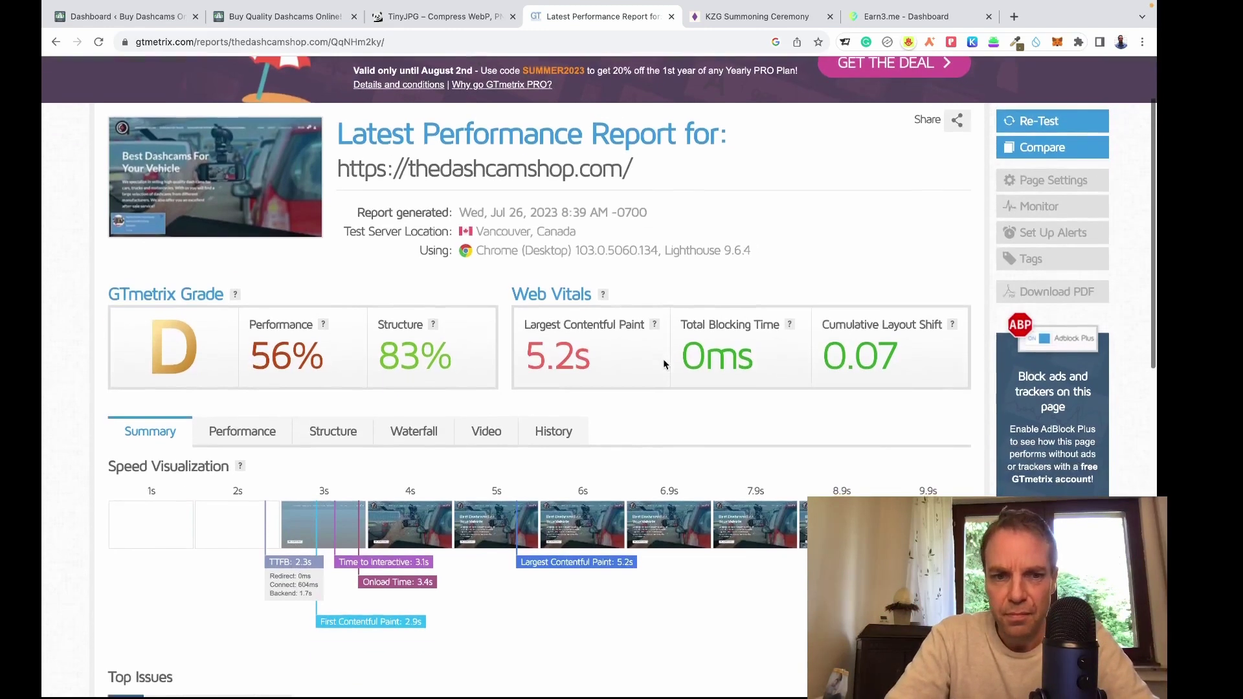
scroll(662, 364, "down", 1)
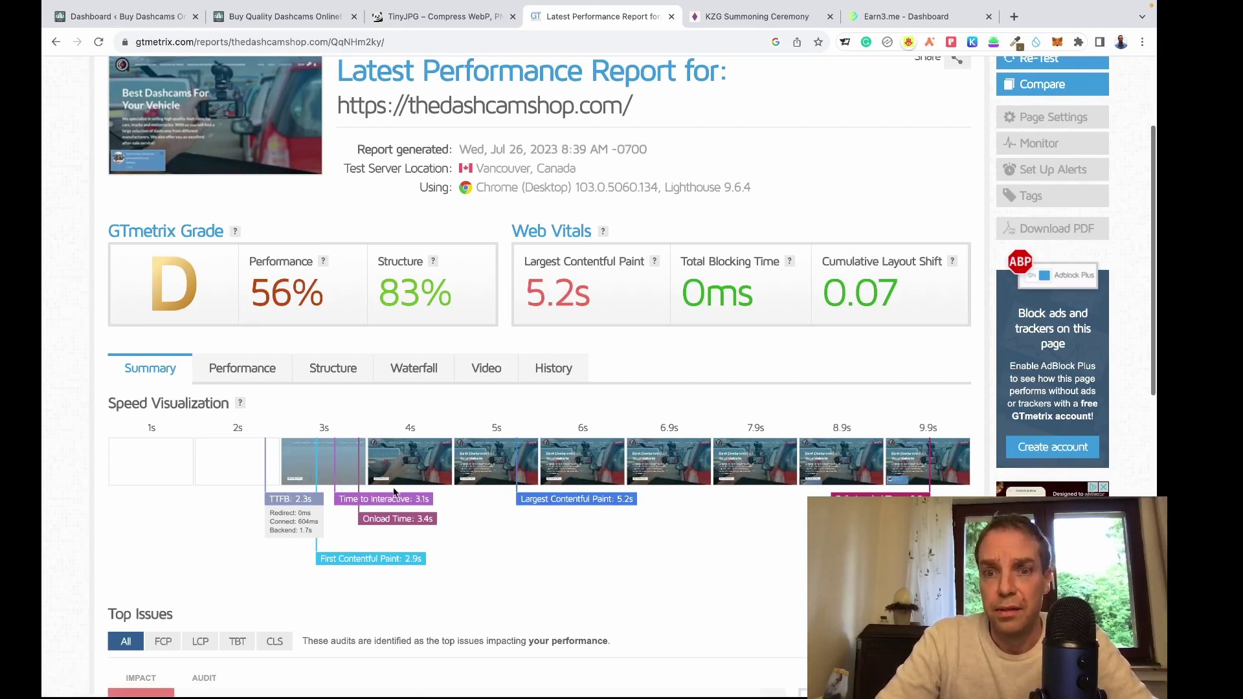
scroll(489, 524, "down", 3)
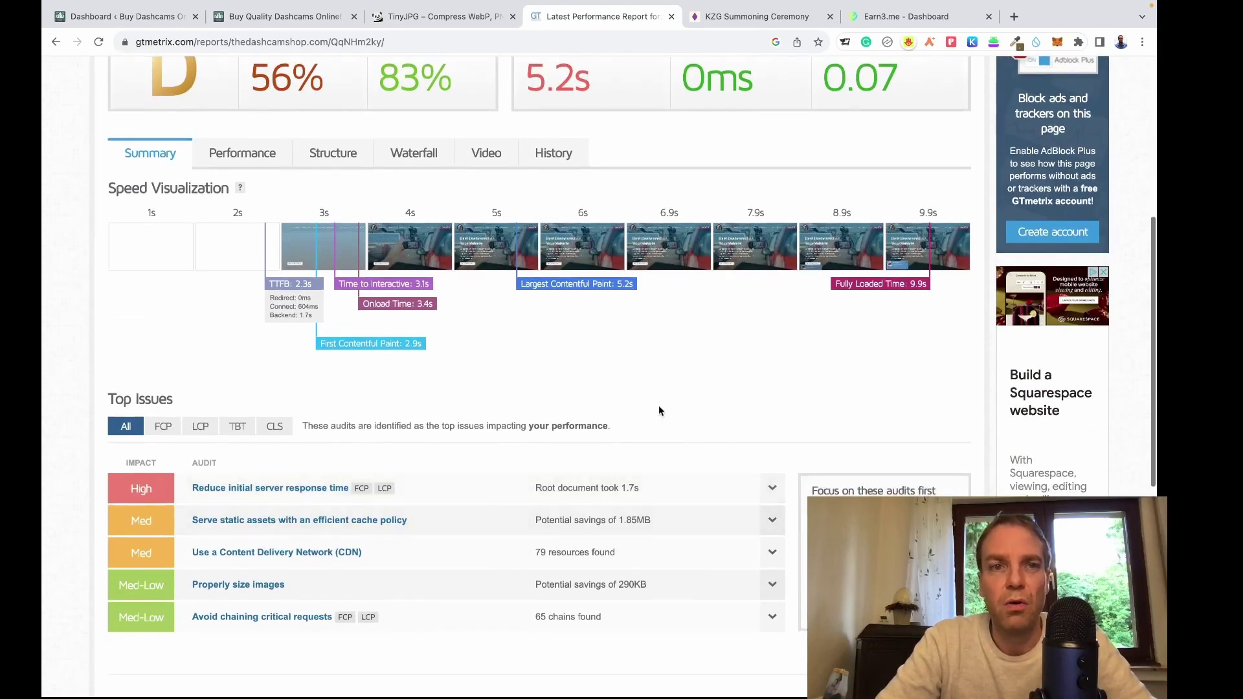
scroll(658, 410, "down", 1)
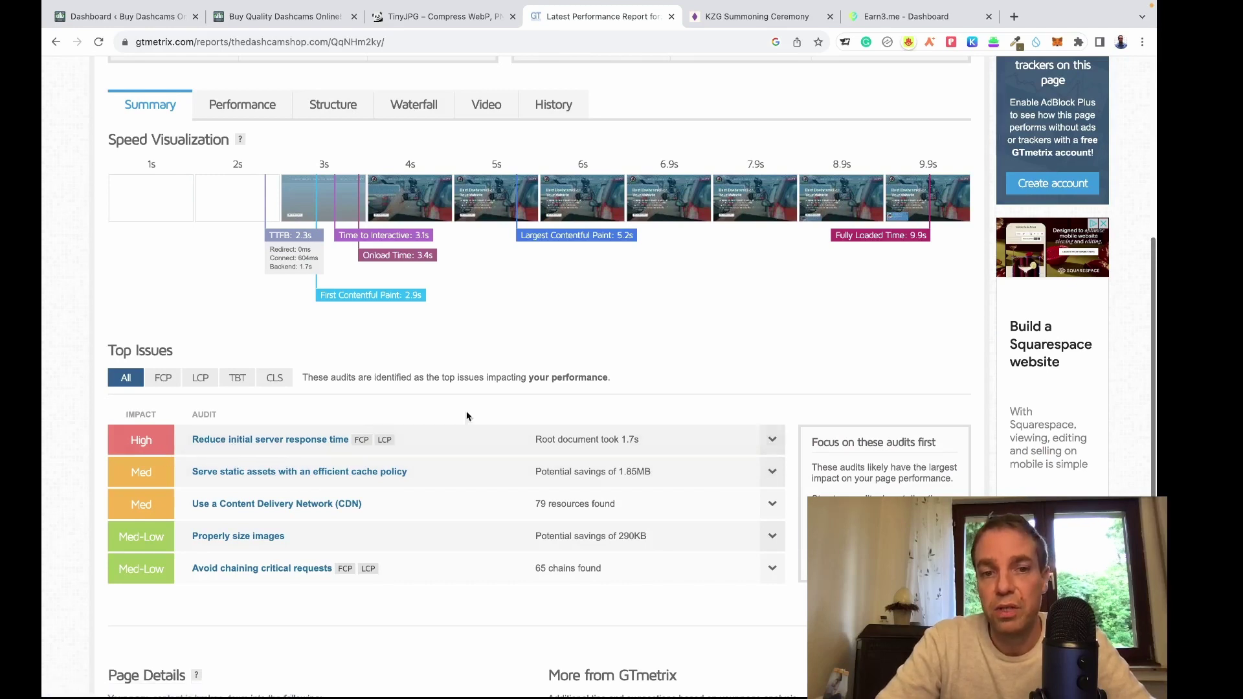
- Examine the details of the "Reduce initial server response time" and "Properly size images" audits
left_click(773, 439)
scroll(595, 378, "down", 1)
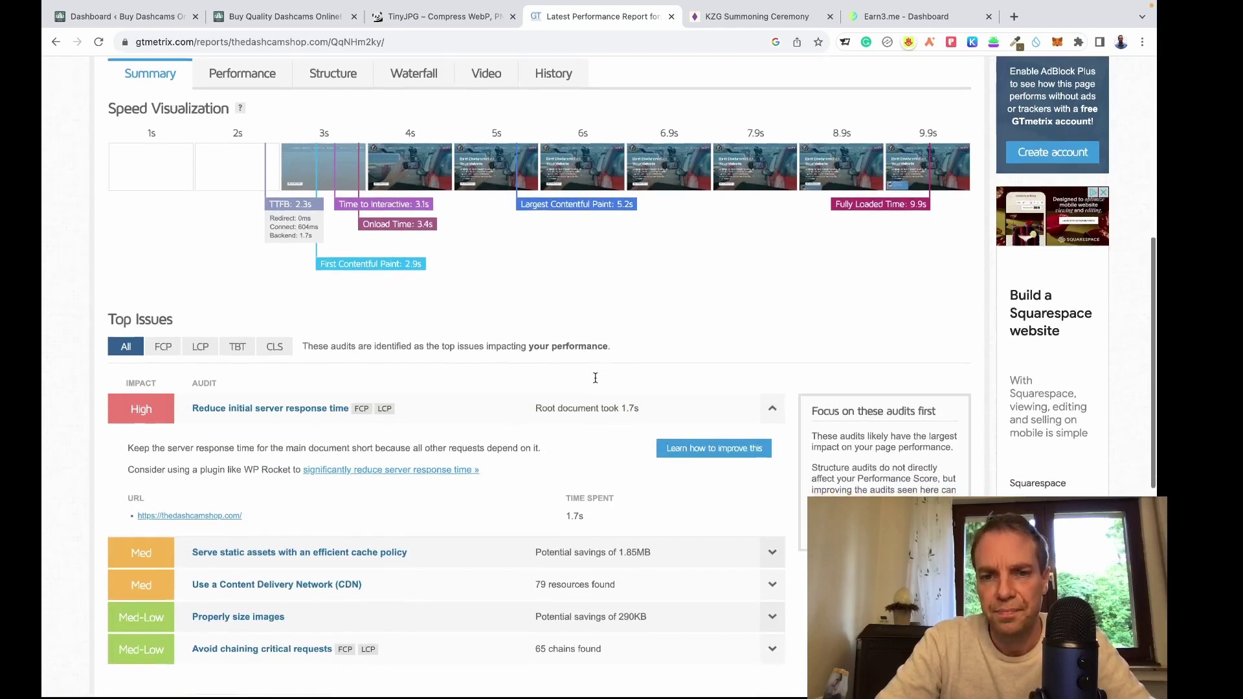
scroll(730, 395, "down", 2)
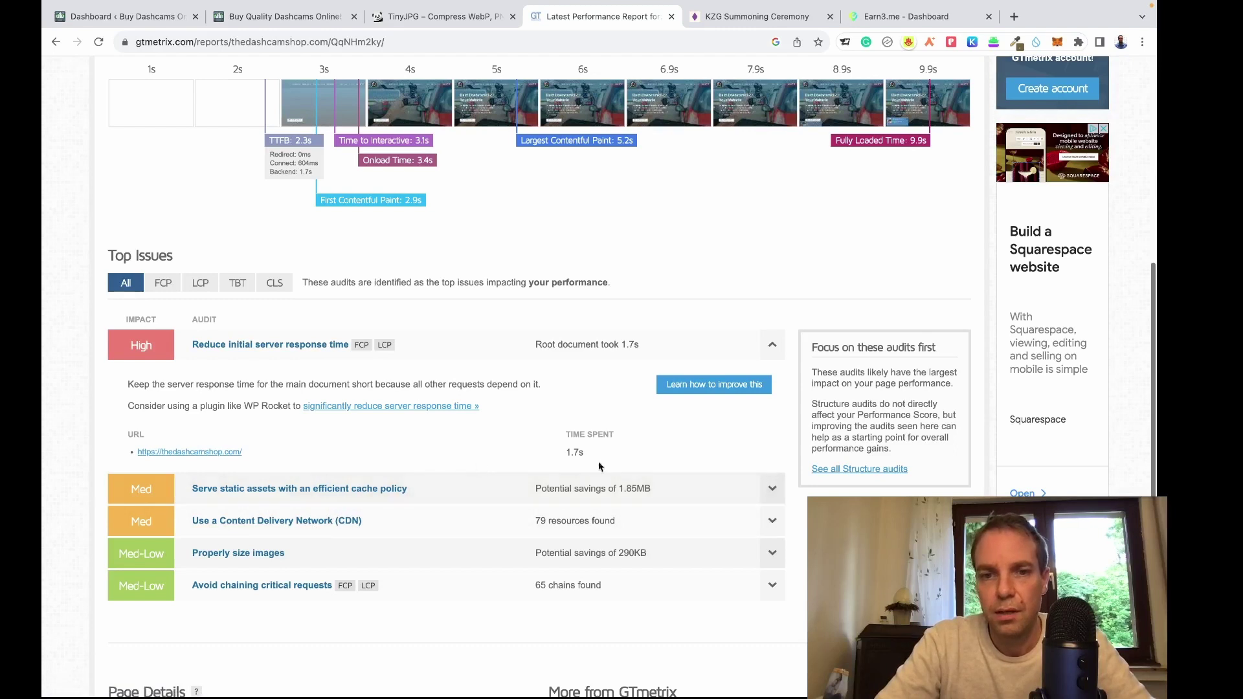
scroll(525, 453, "down", 1)
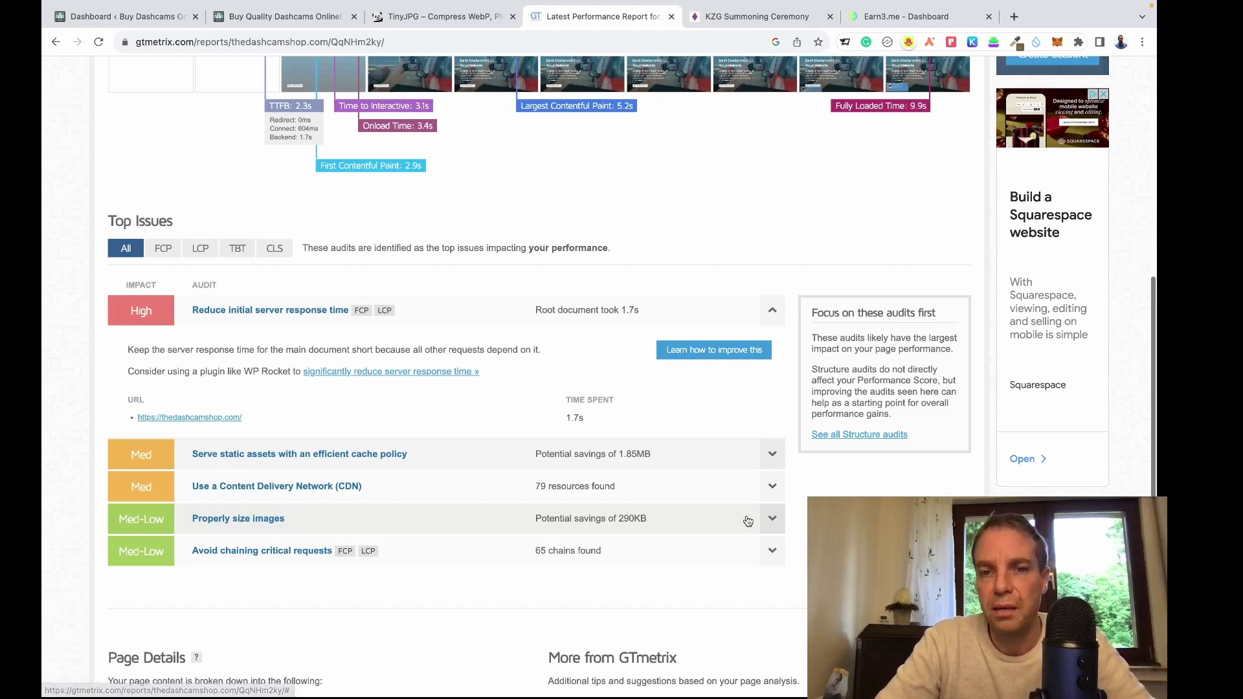
left_click(783, 525)
scroll(544, 420, "down", 3)
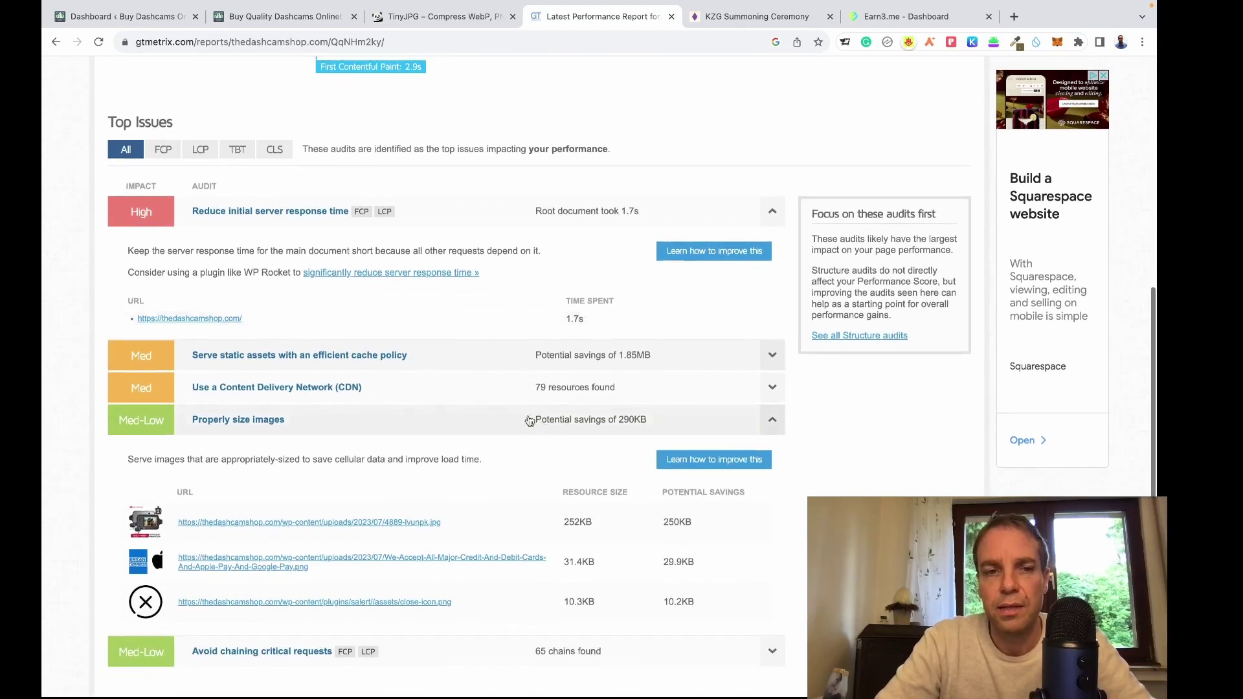
scroll(822, 408, "down", 2)
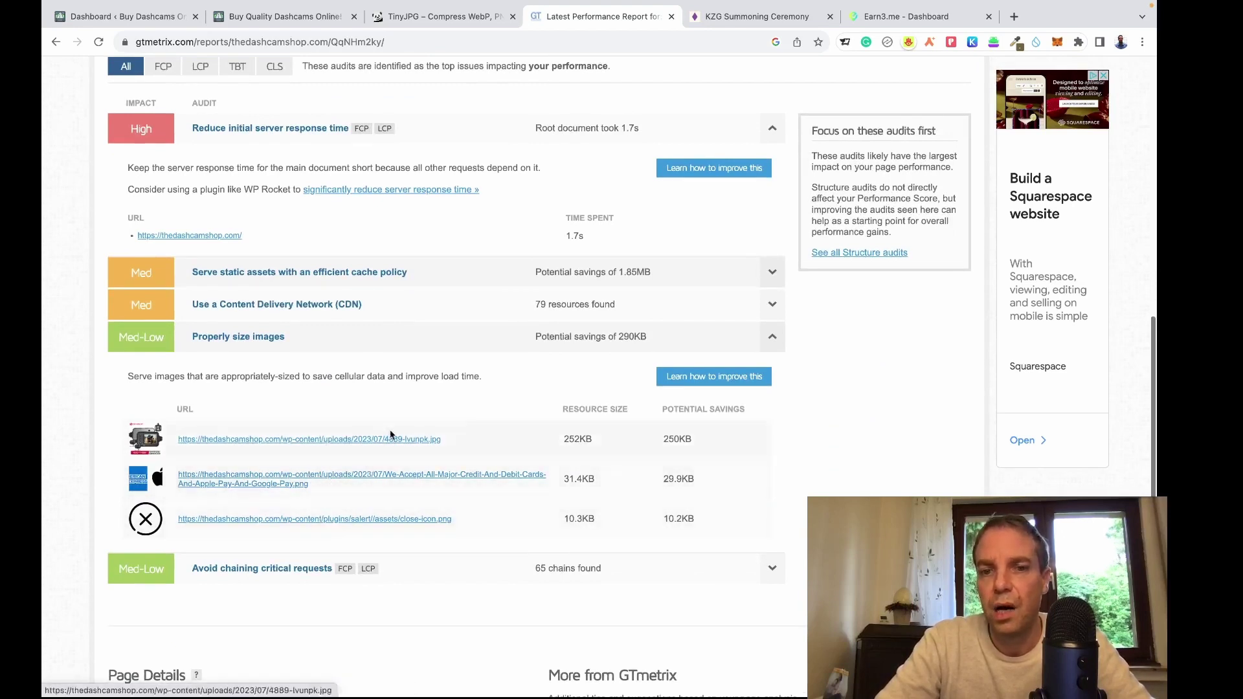
scroll(560, 417, "up", 7)
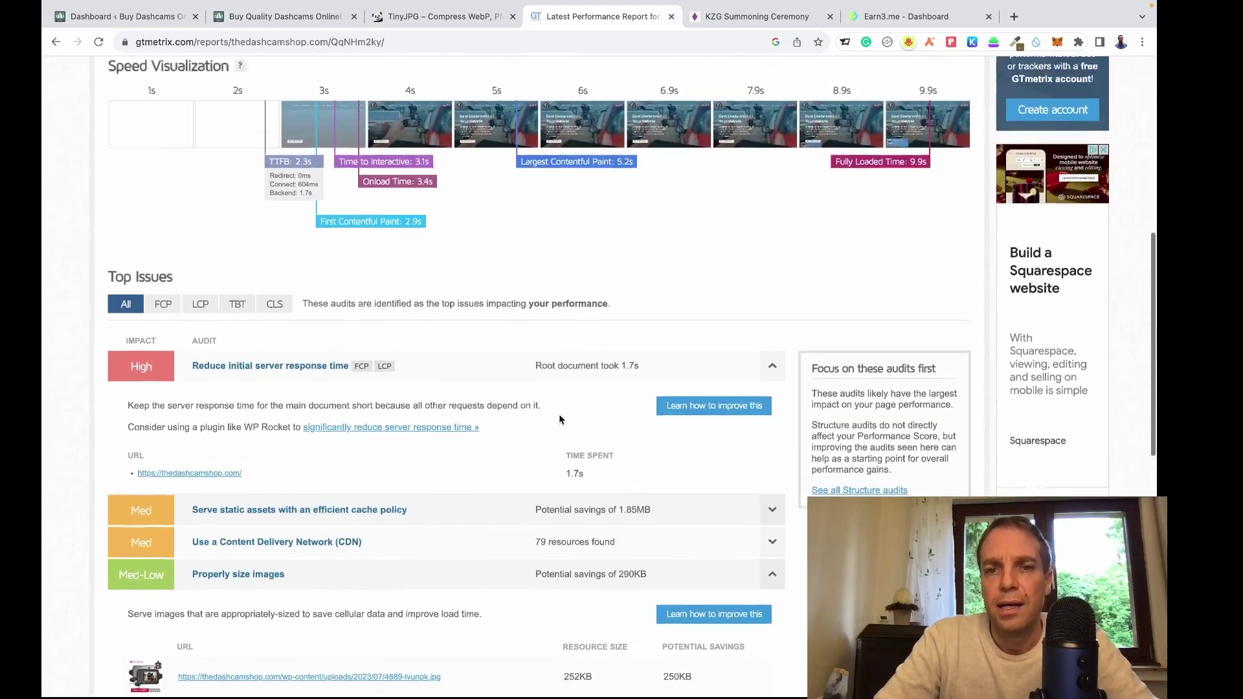
scroll(559, 417, "up", 4)
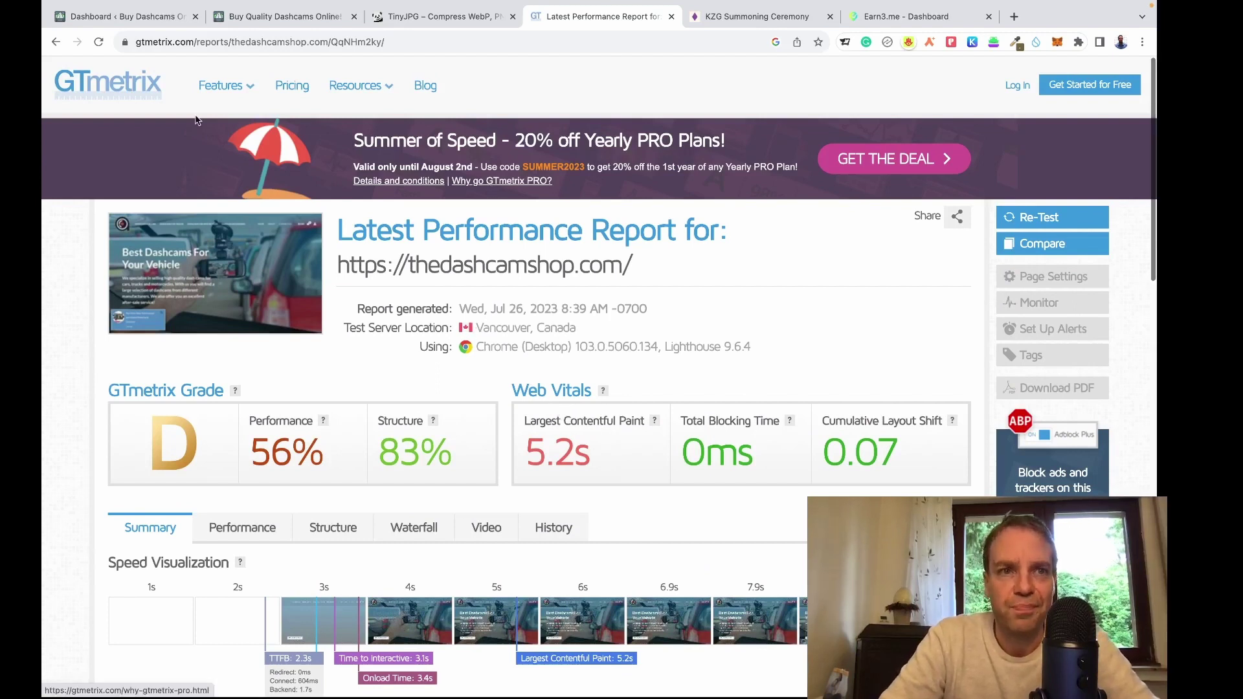
- Look over the shop's homepage, from the hero section down to the category images and the featured products
left_click(149, 18)
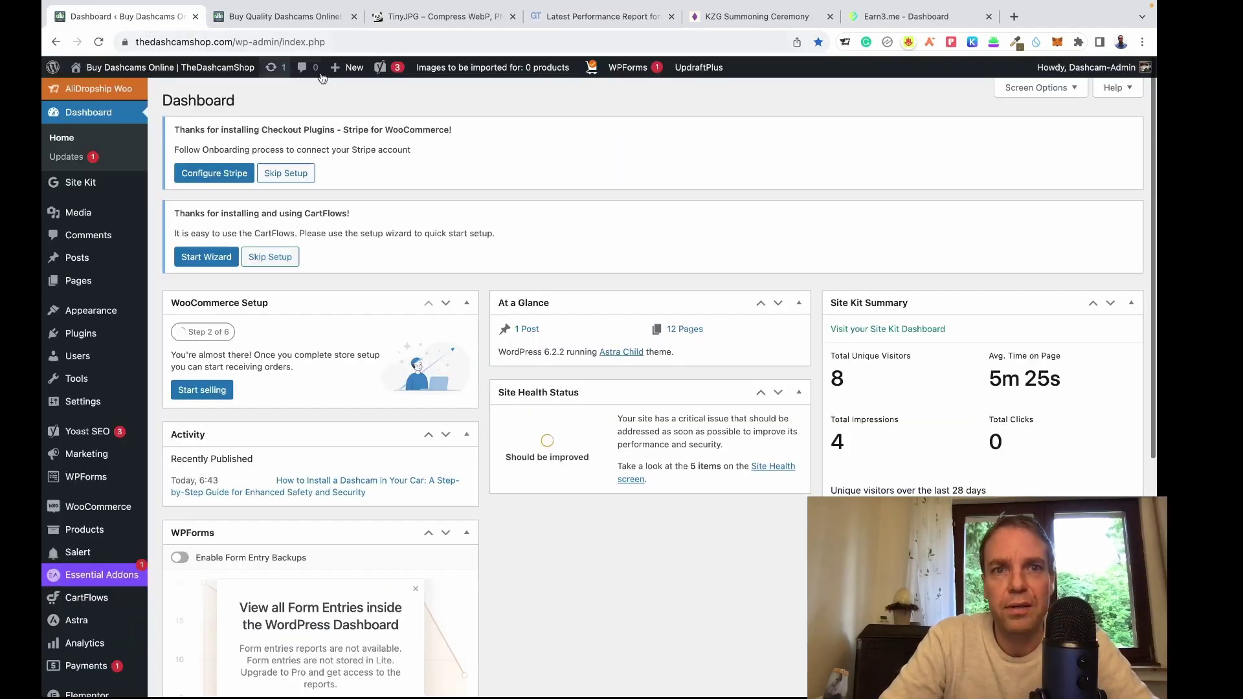
left_click(301, 18)
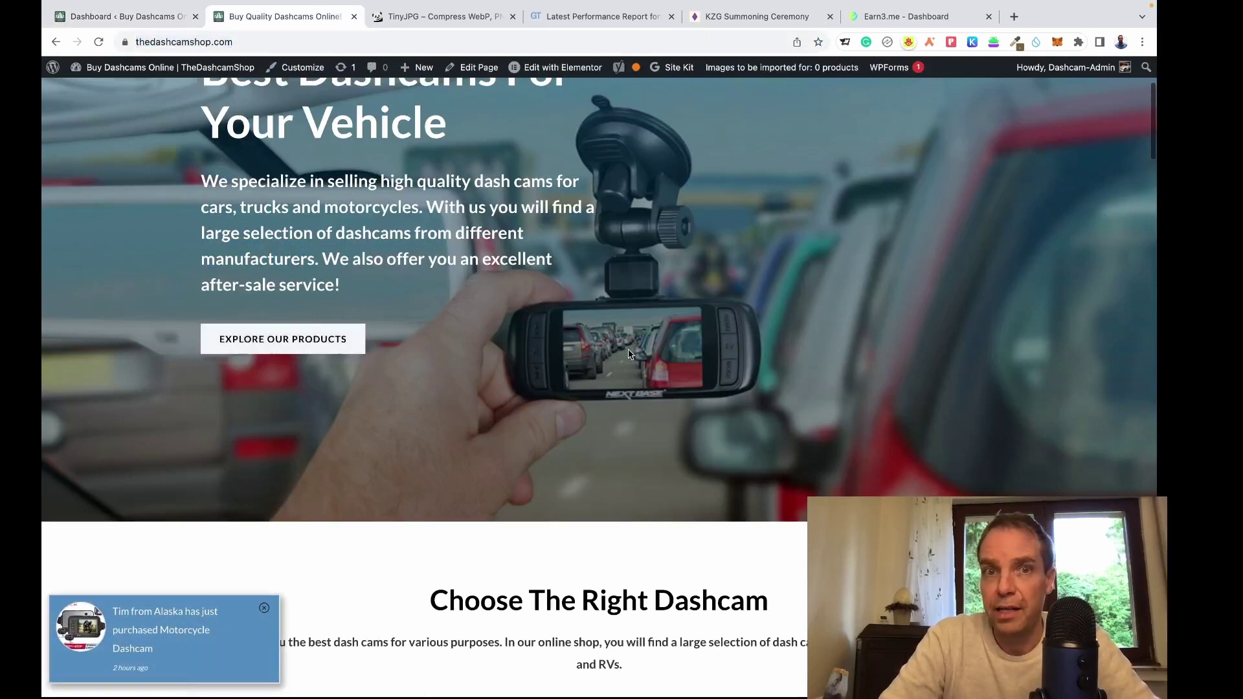
scroll(628, 354, "up", 2)
scroll(628, 353, "down", 8)
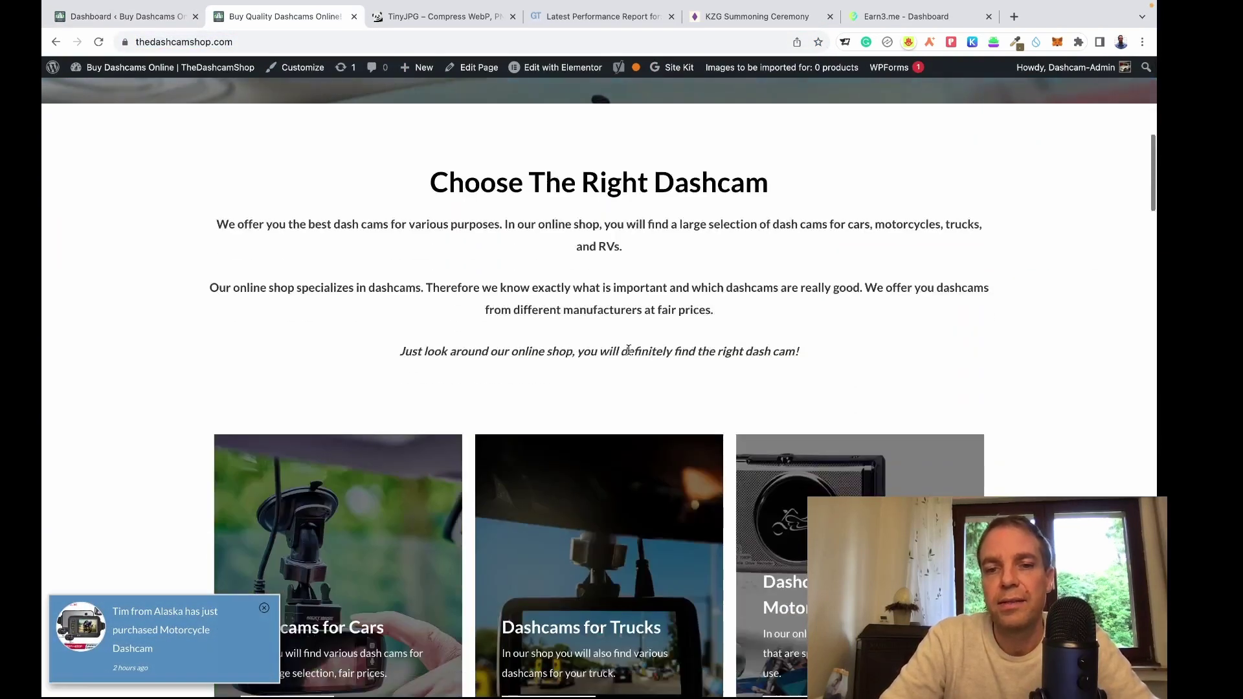
scroll(628, 350, "down", 9)
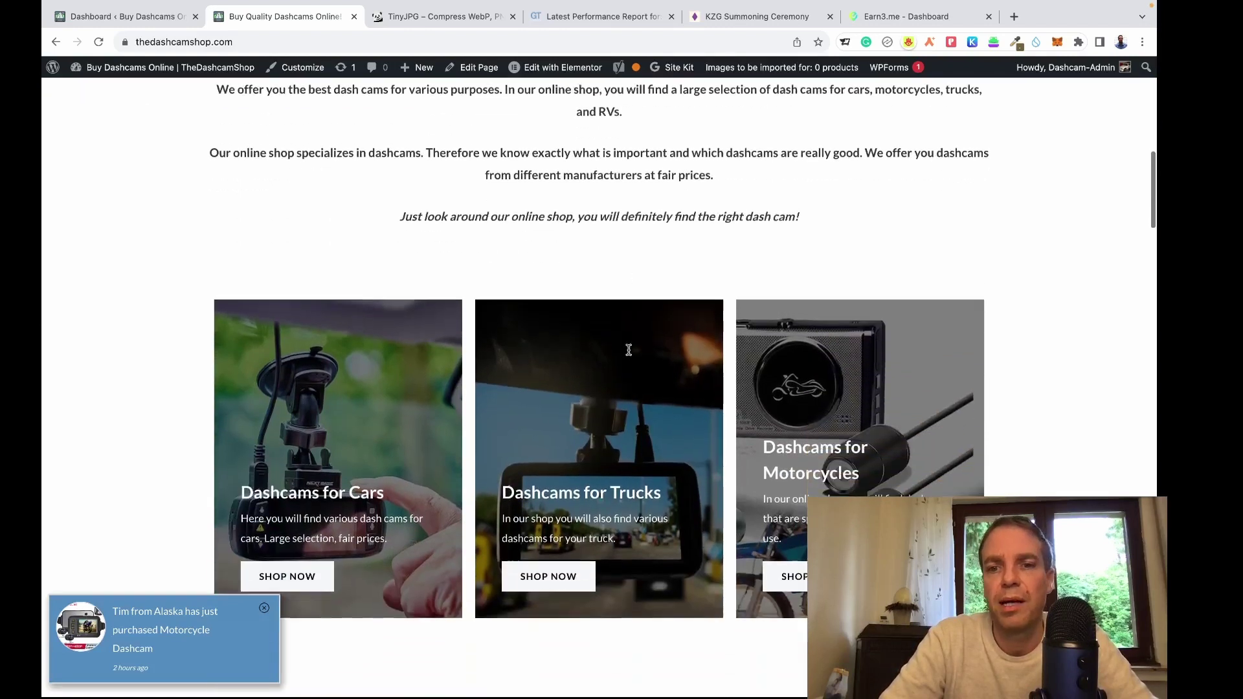
scroll(628, 353, "down", 4)
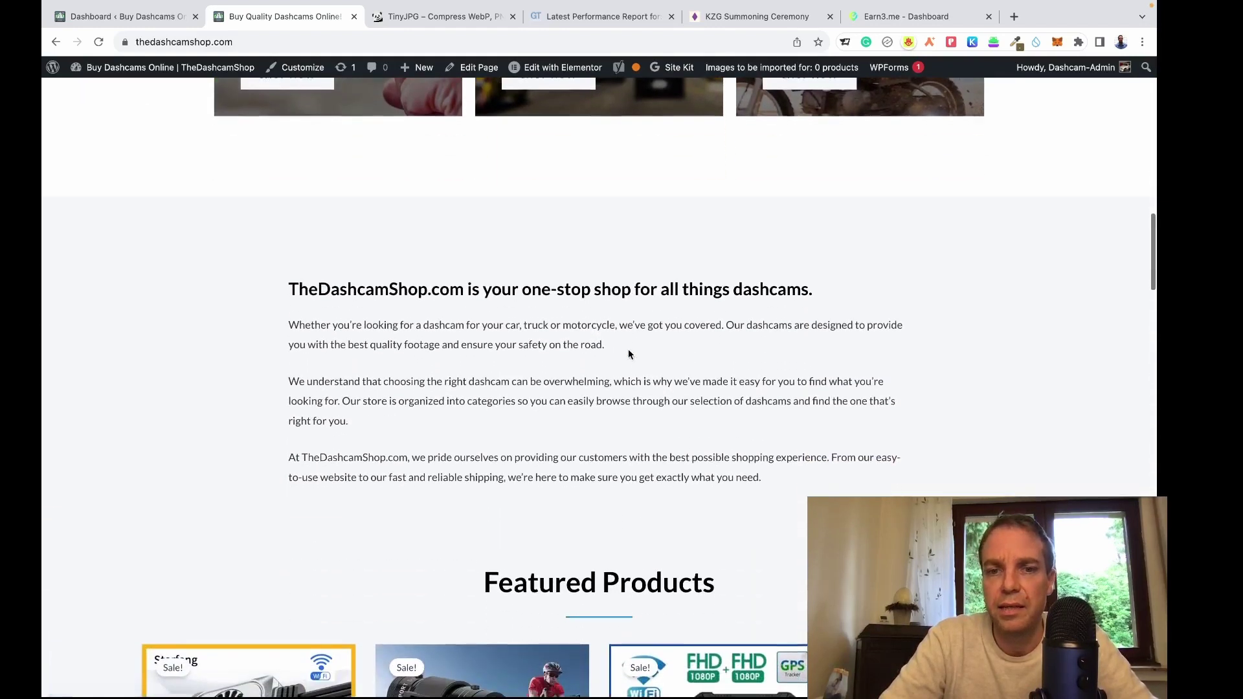
scroll(628, 353, "up", 10)
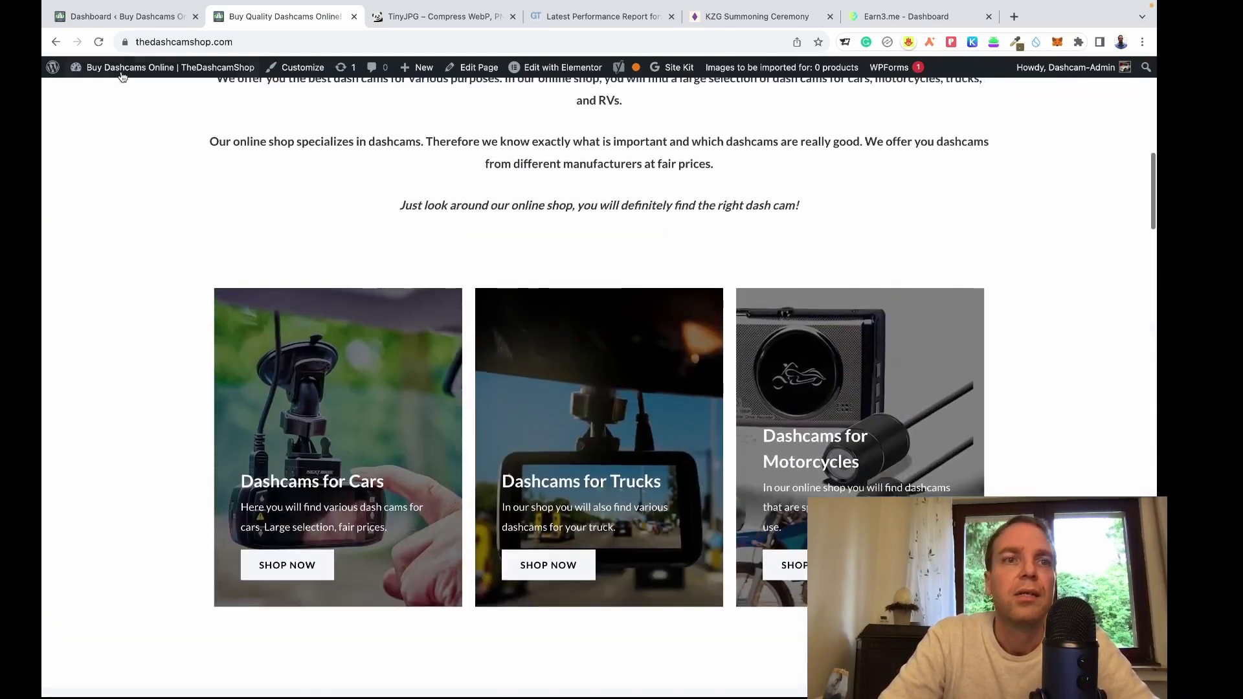
- Search for "WP optimize" among new plugins in the WordPress admin and try to install WP-Optimize – Cache, Clean, Compress
left_click(130, 16)
mouse_move(97, 317)
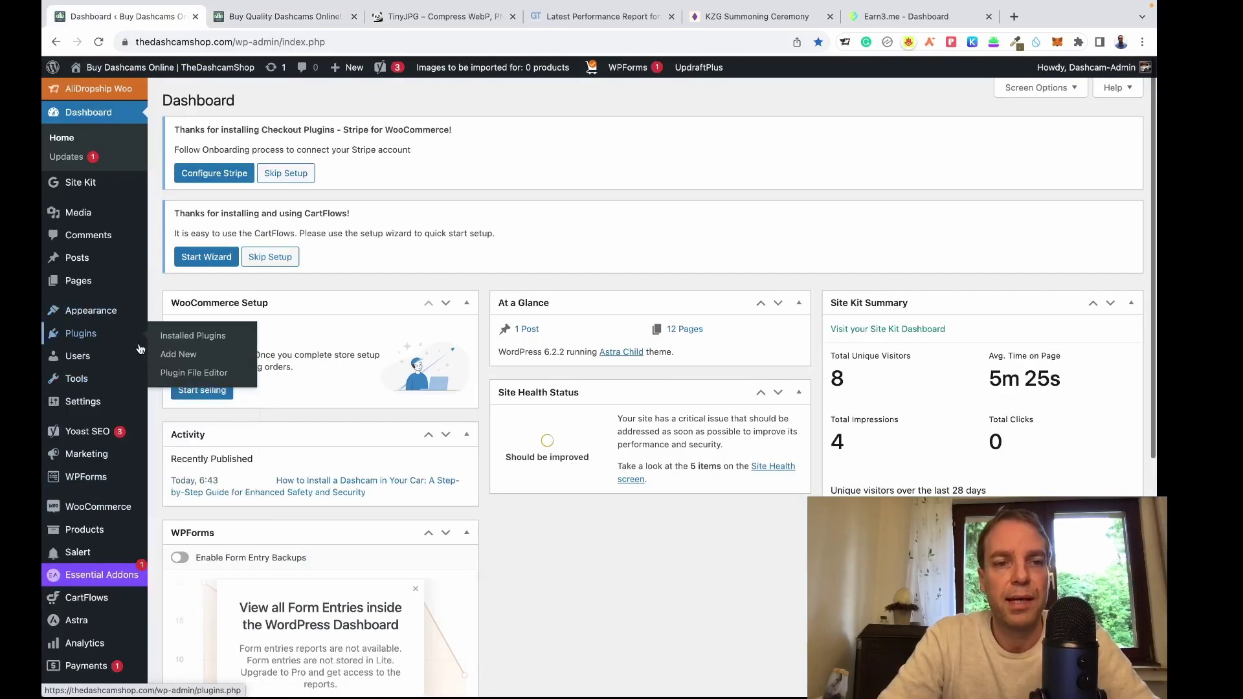
left_click(172, 354)
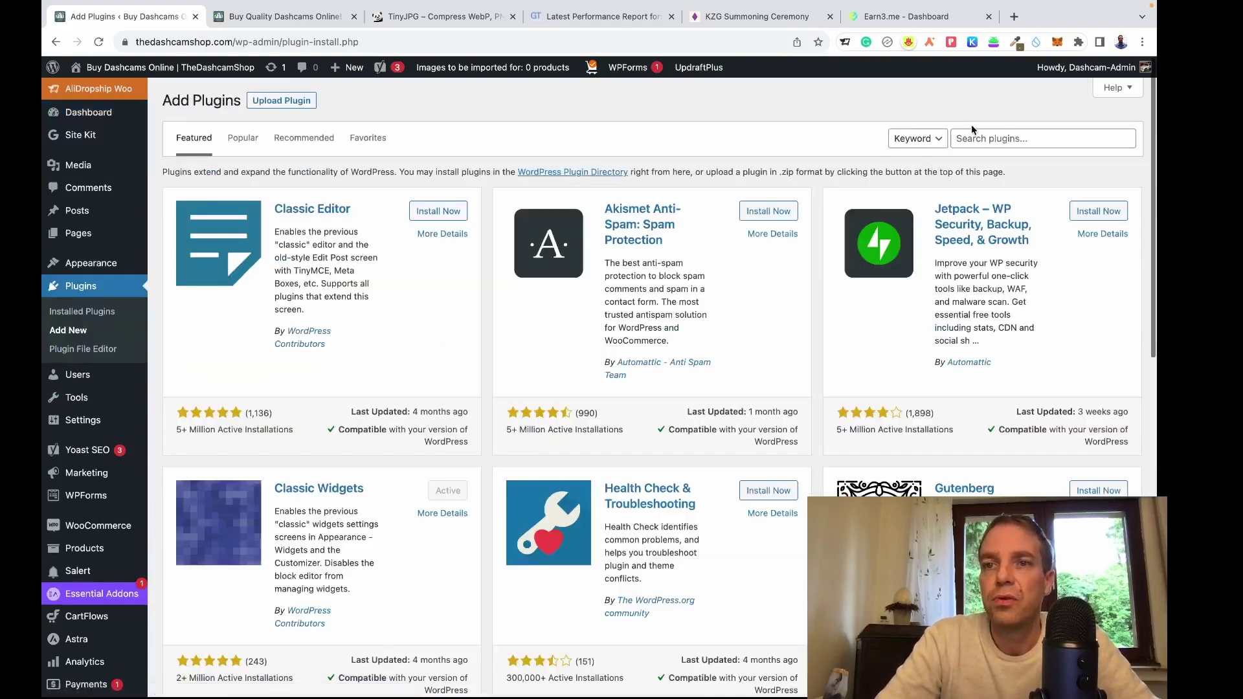
left_click(975, 142)
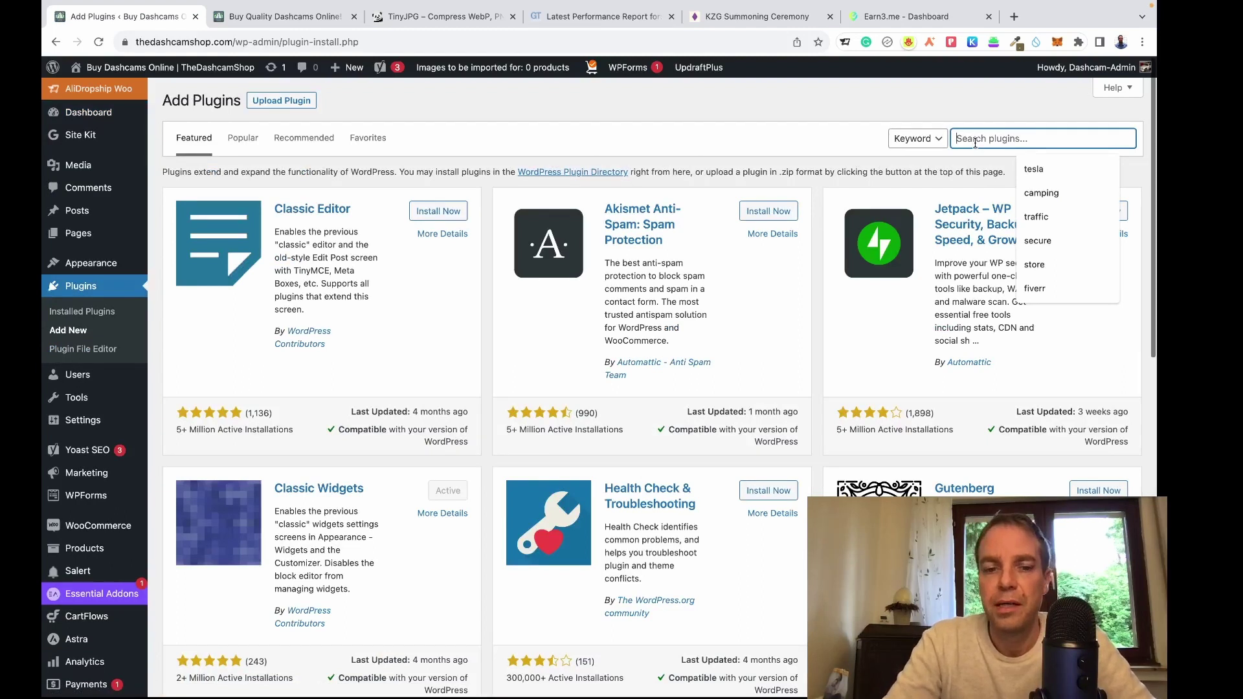
type("WP ")
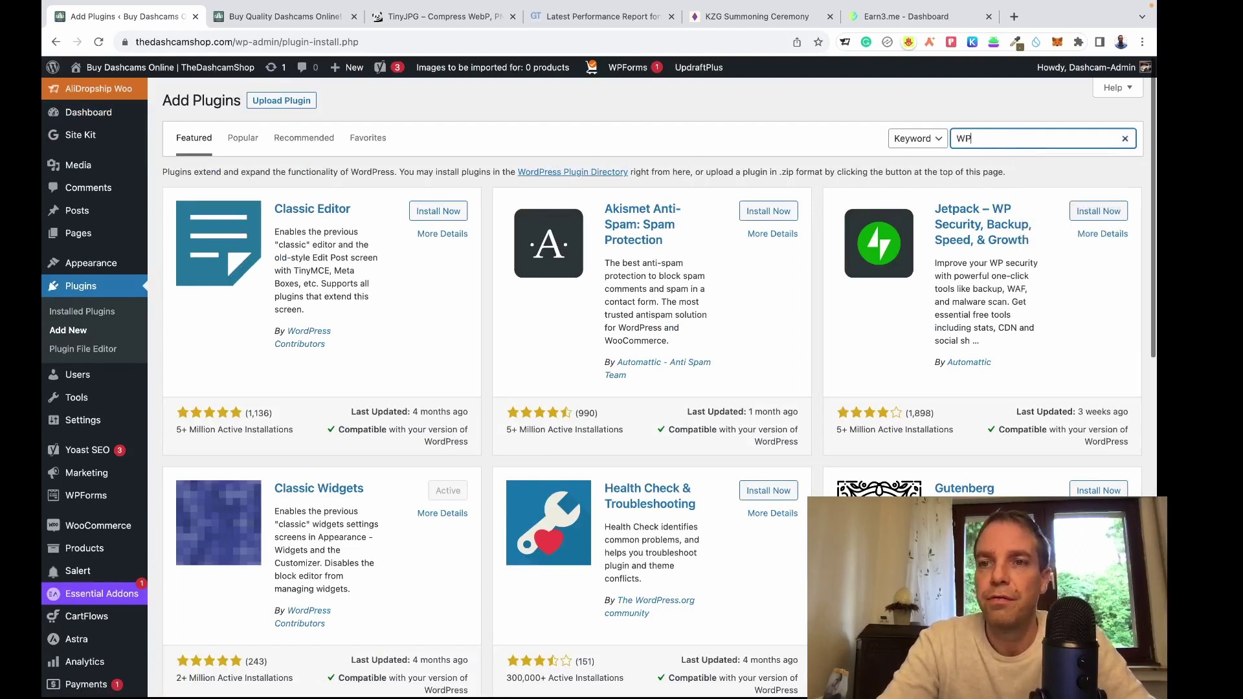
type("ot")
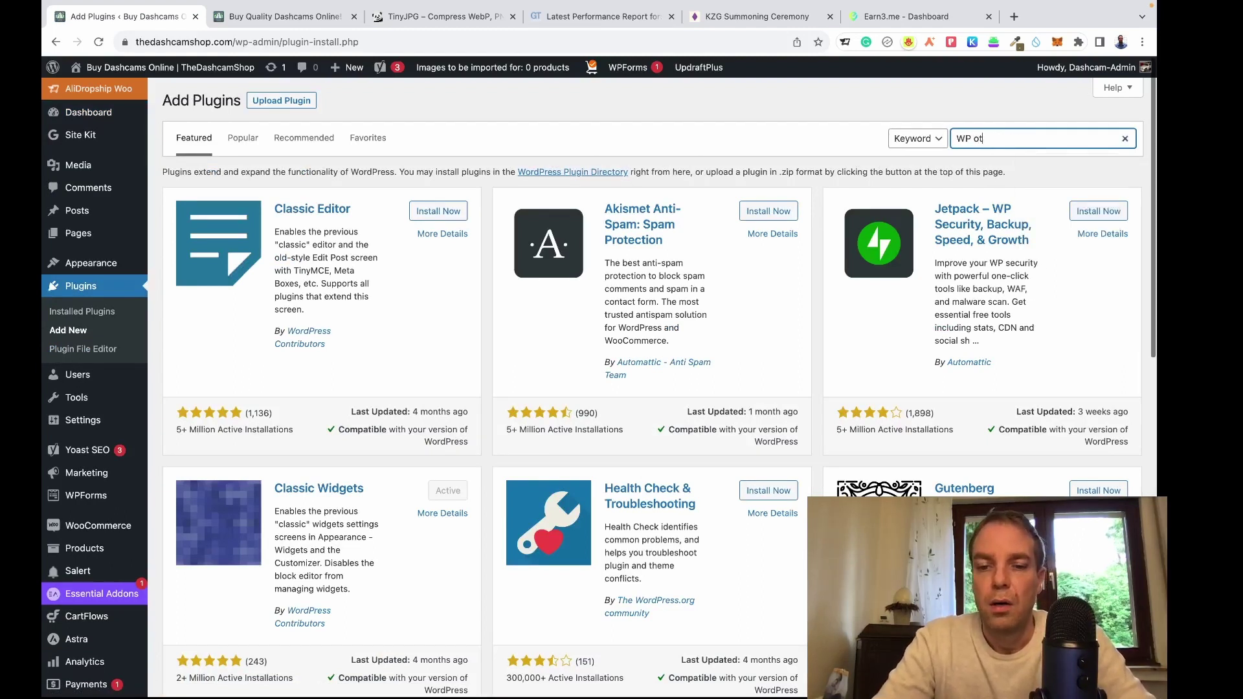
type("imize")
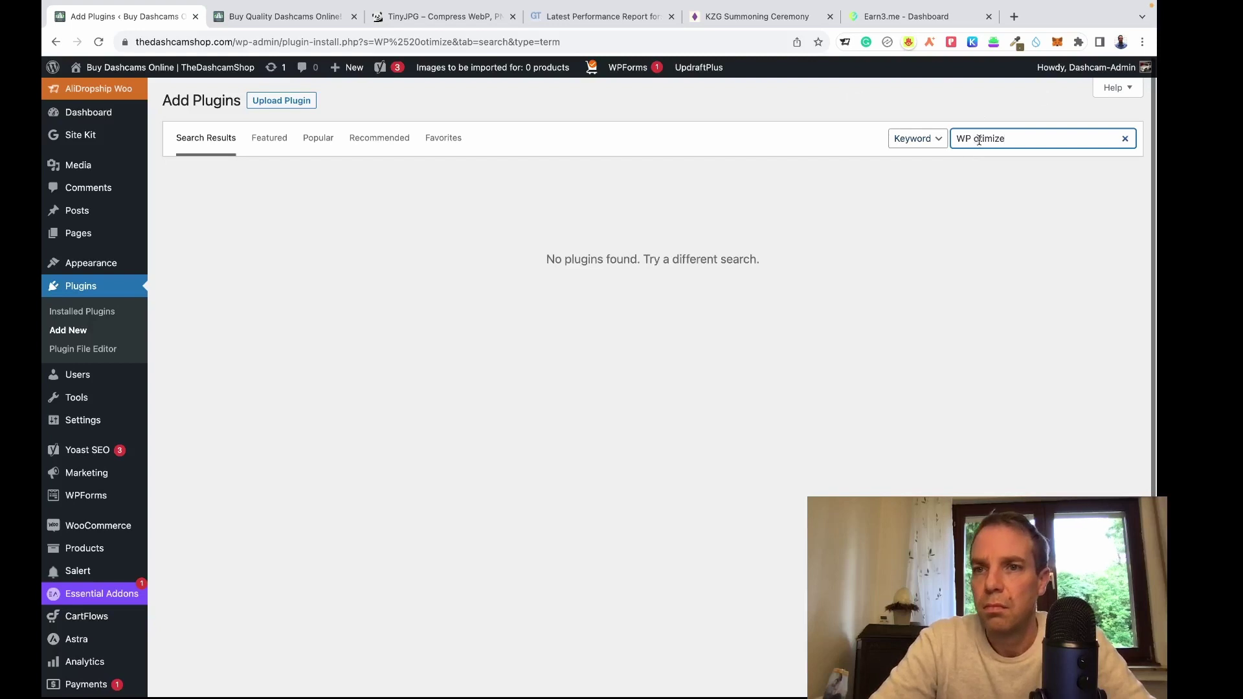
type("p")
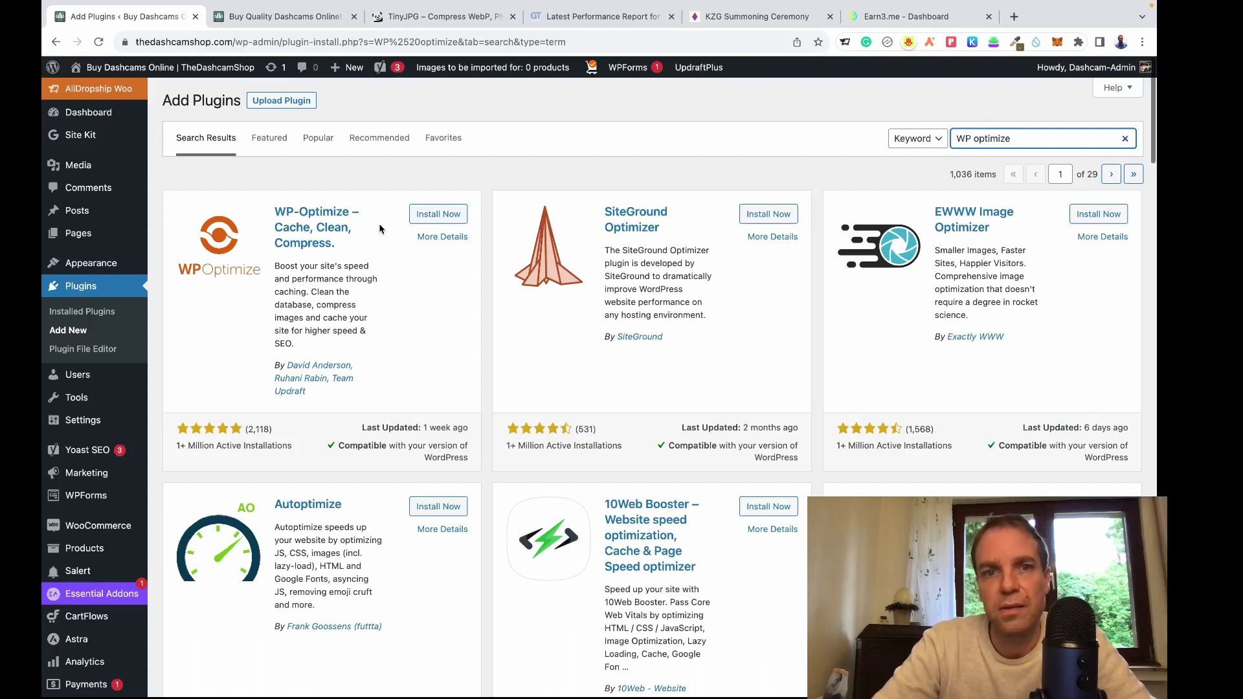
left_click(441, 216)
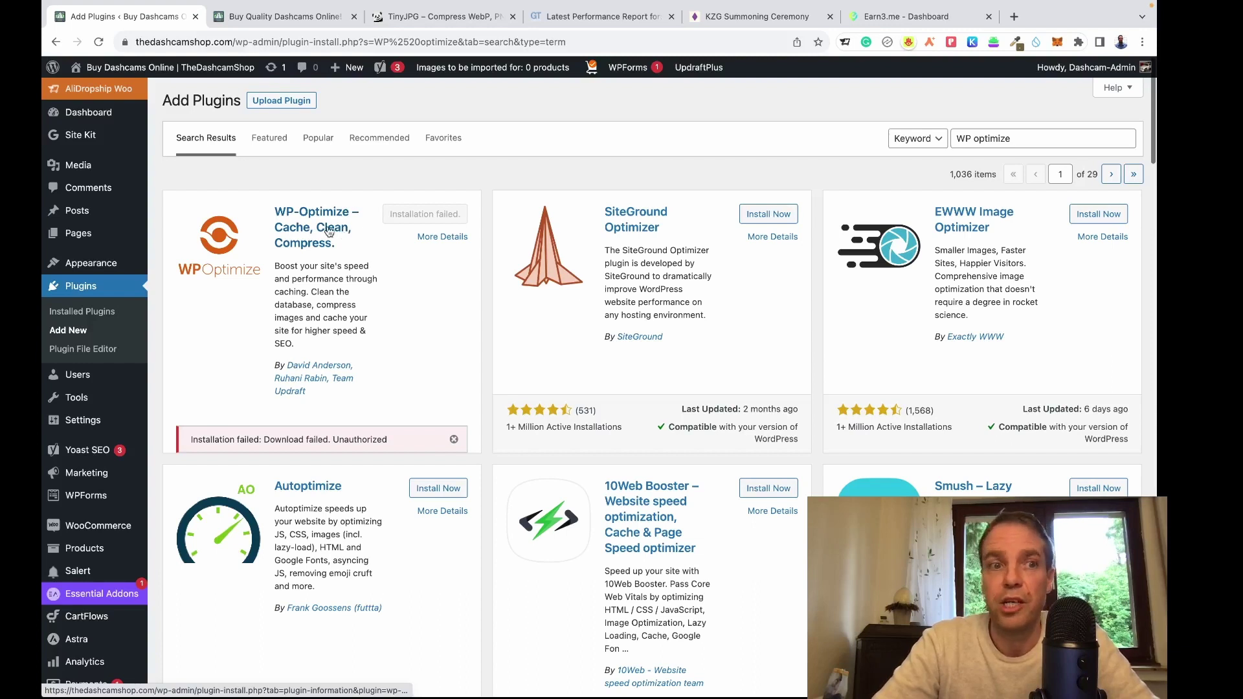
- Find WP-Optimize among the installed plugins, enable its auto-updates and activate it
left_click(104, 312)
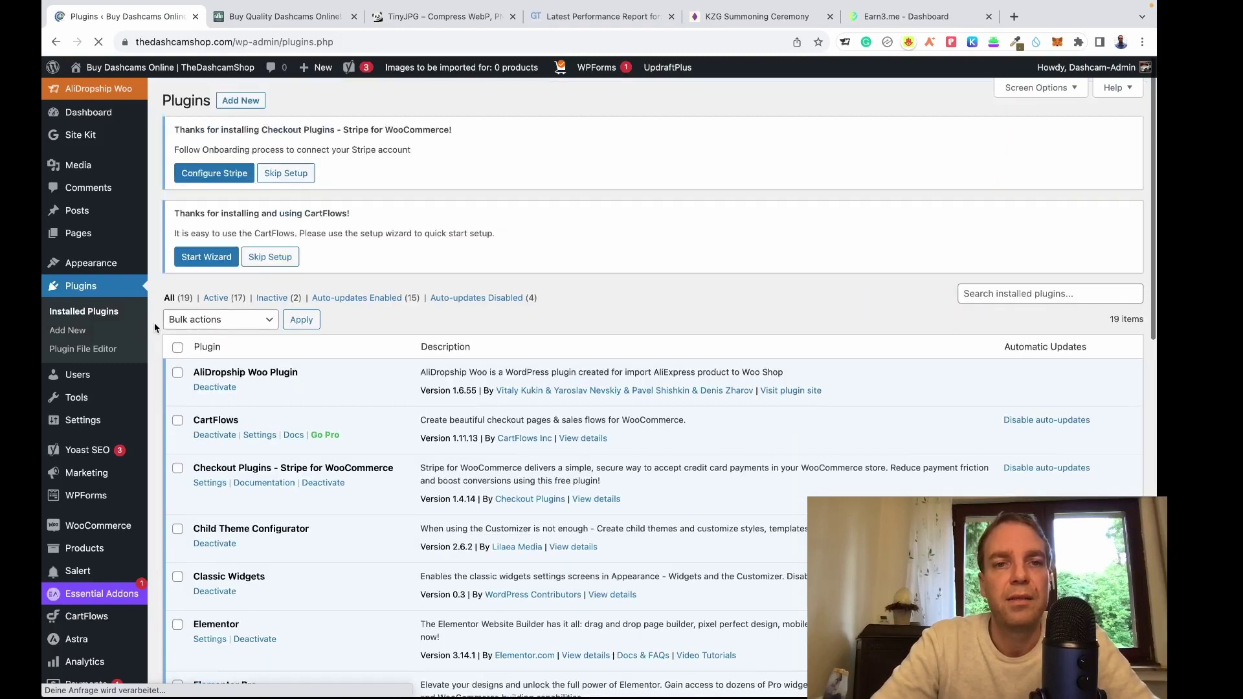
scroll(344, 307, "down", 10)
scroll(344, 313, "down", 4)
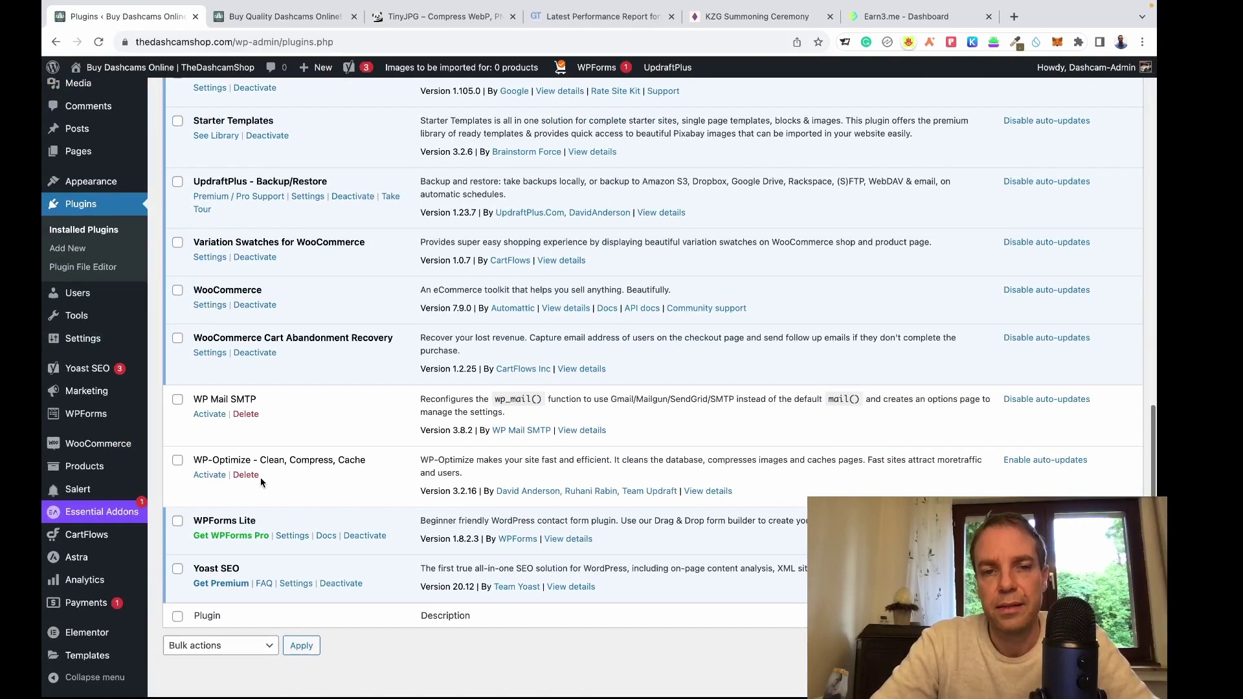
scroll(261, 477, "down", 1)
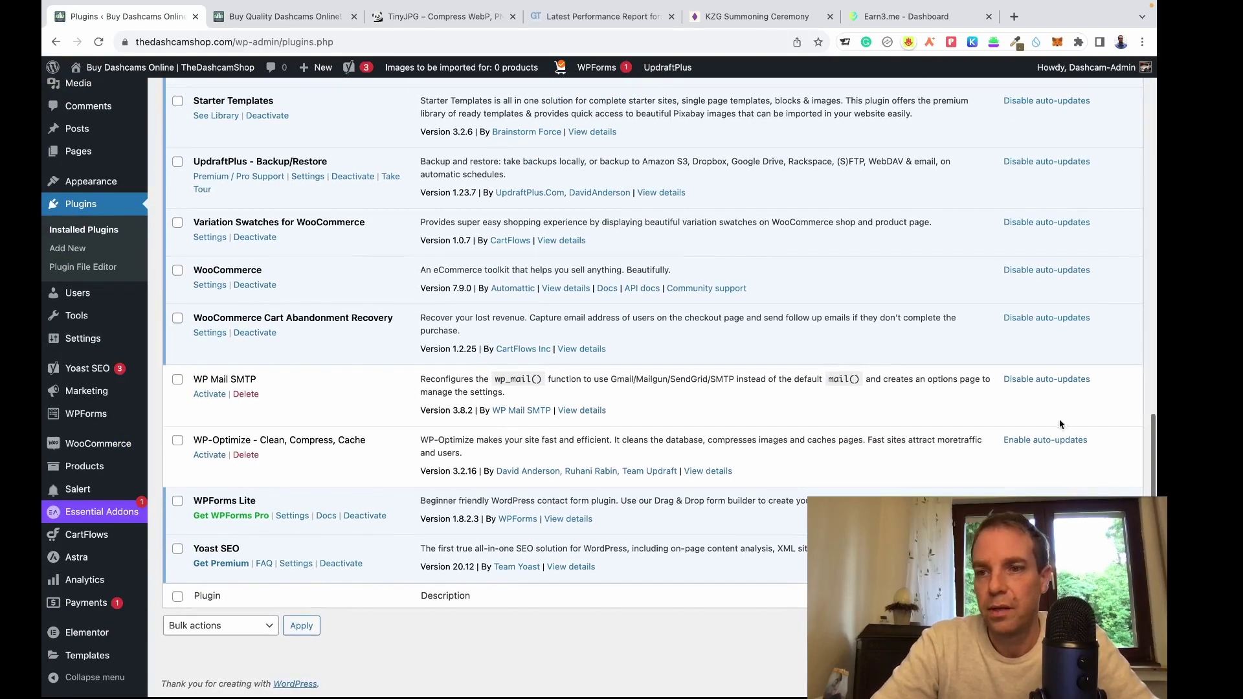
left_click(1039, 442)
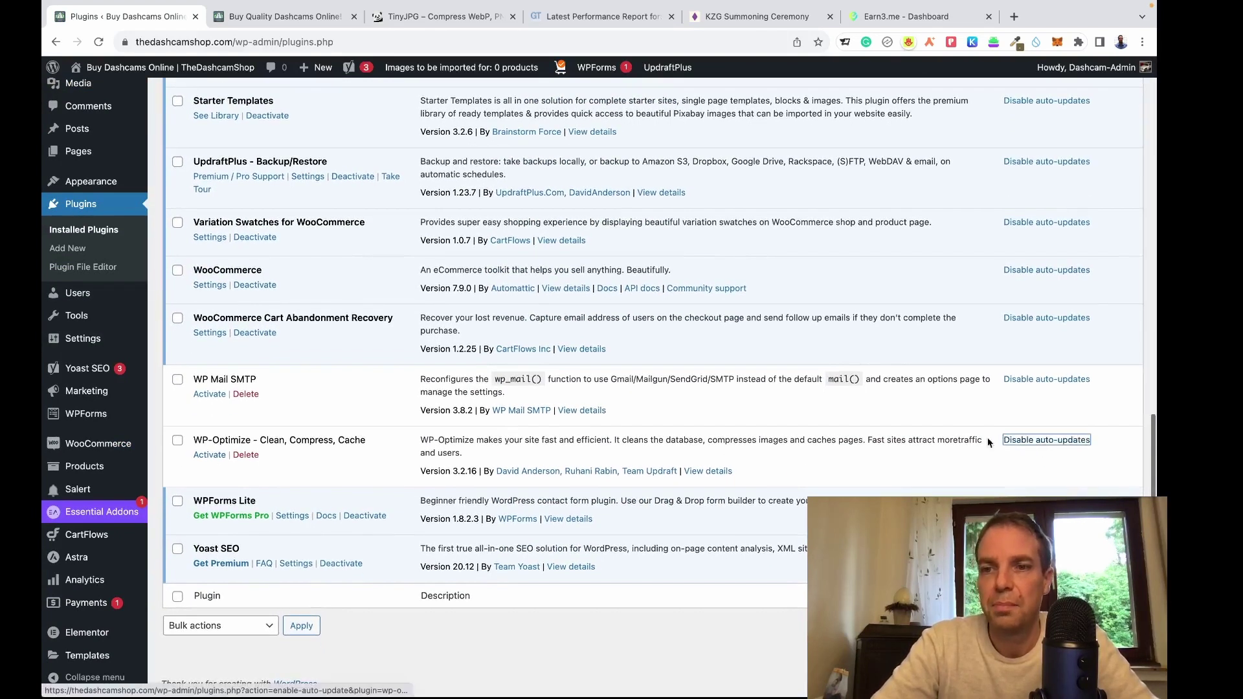
left_click(210, 456)
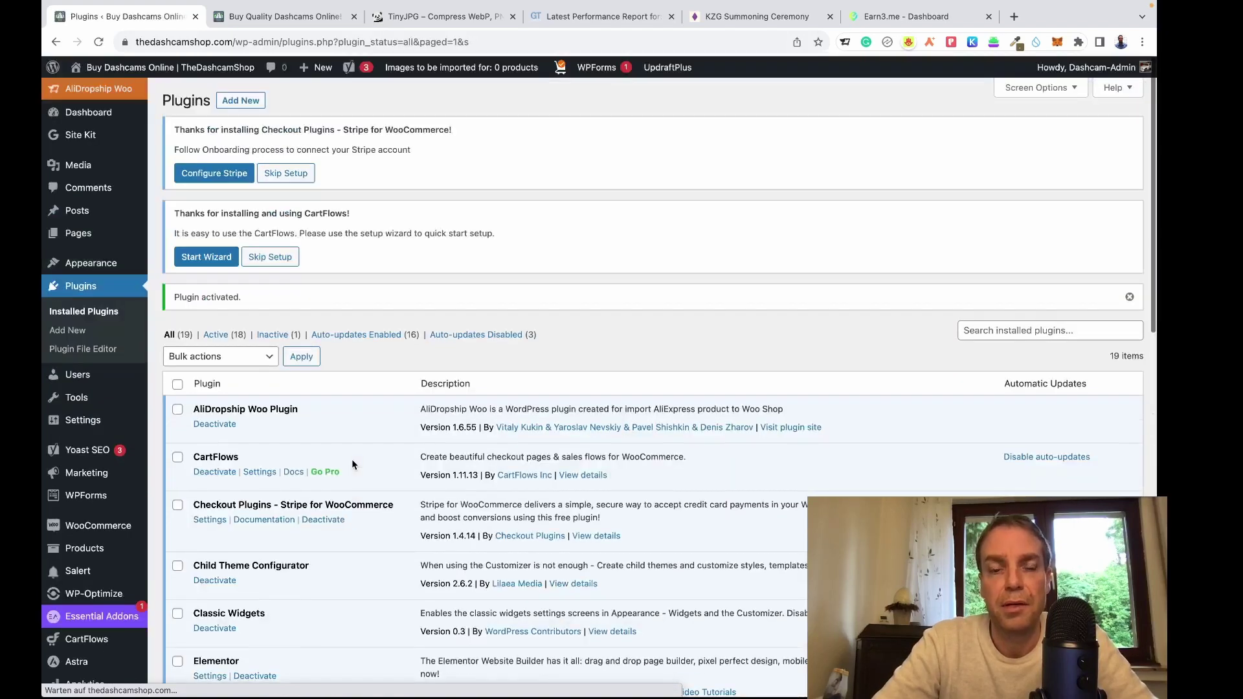
- In the WP-Optimize plugin's general settings, enable the admin bar menu and save the settings
scroll(351, 460, "down", 10)
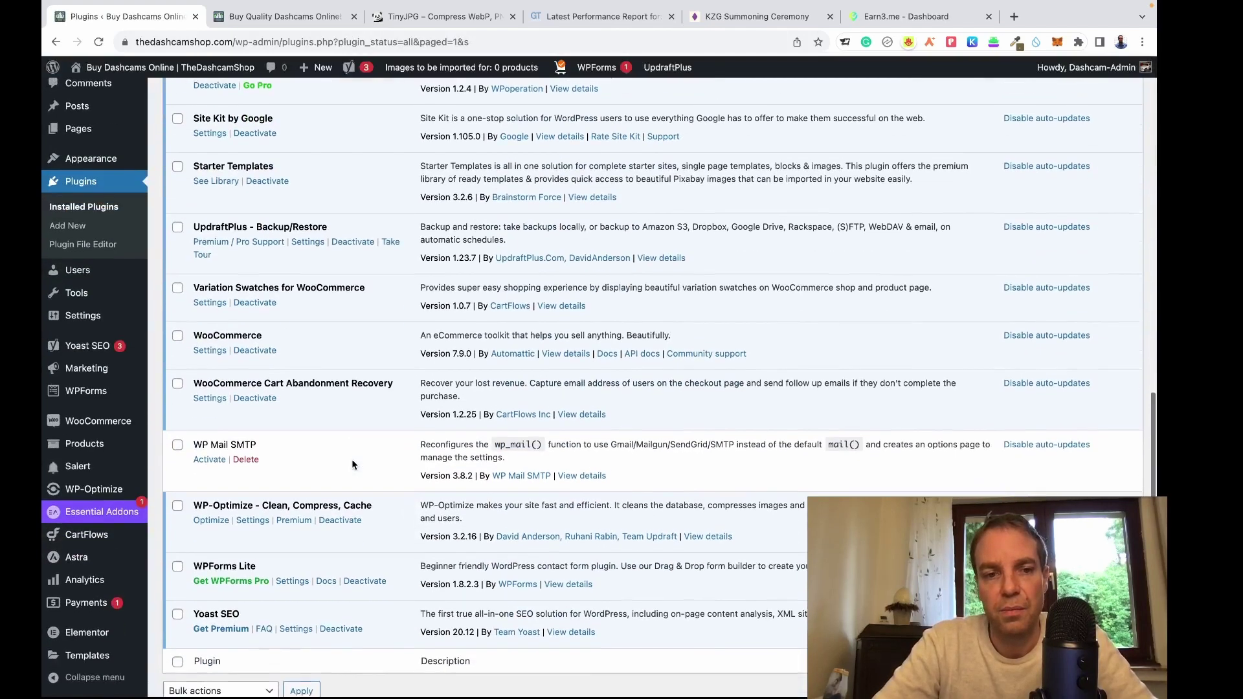
left_click(253, 525)
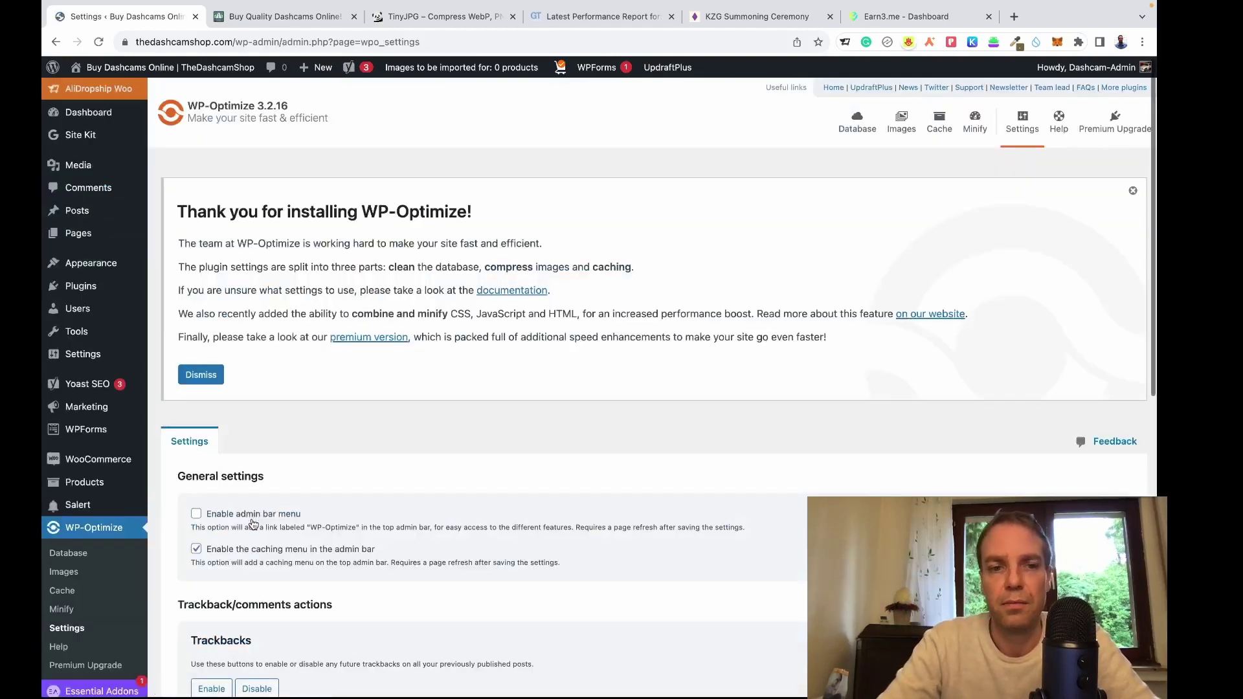
scroll(326, 458, "down", 3)
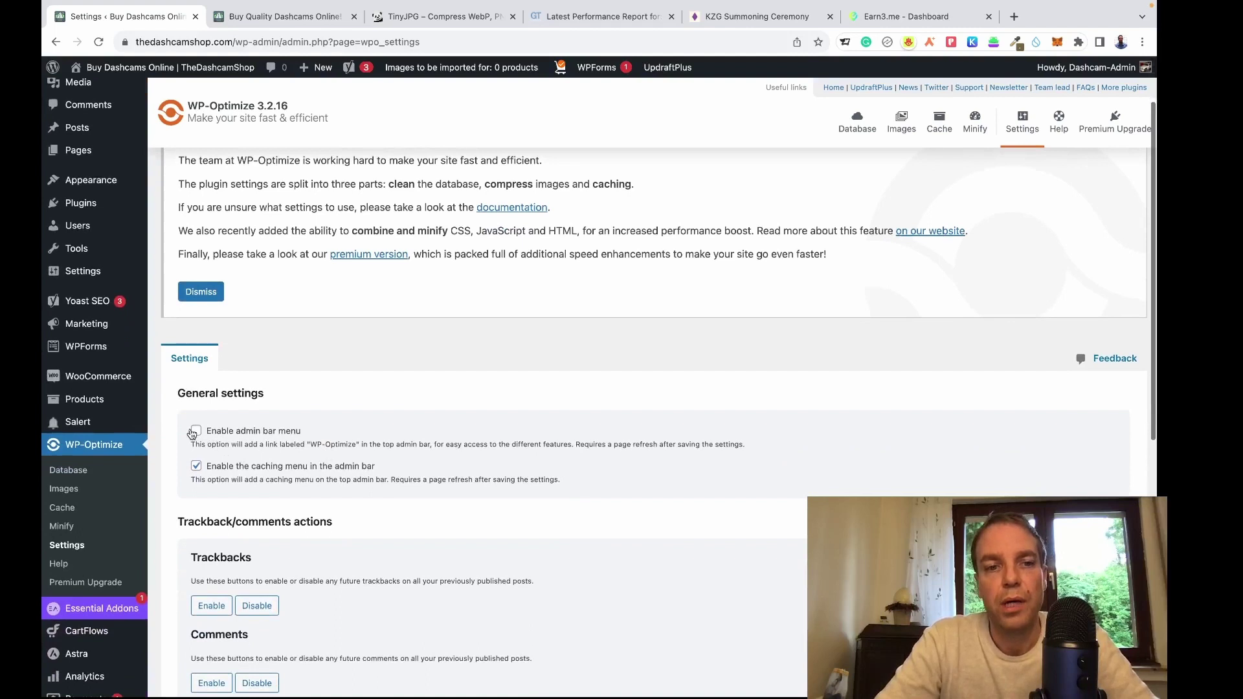
scroll(215, 405, "down", 1)
scroll(215, 405, "up", 1)
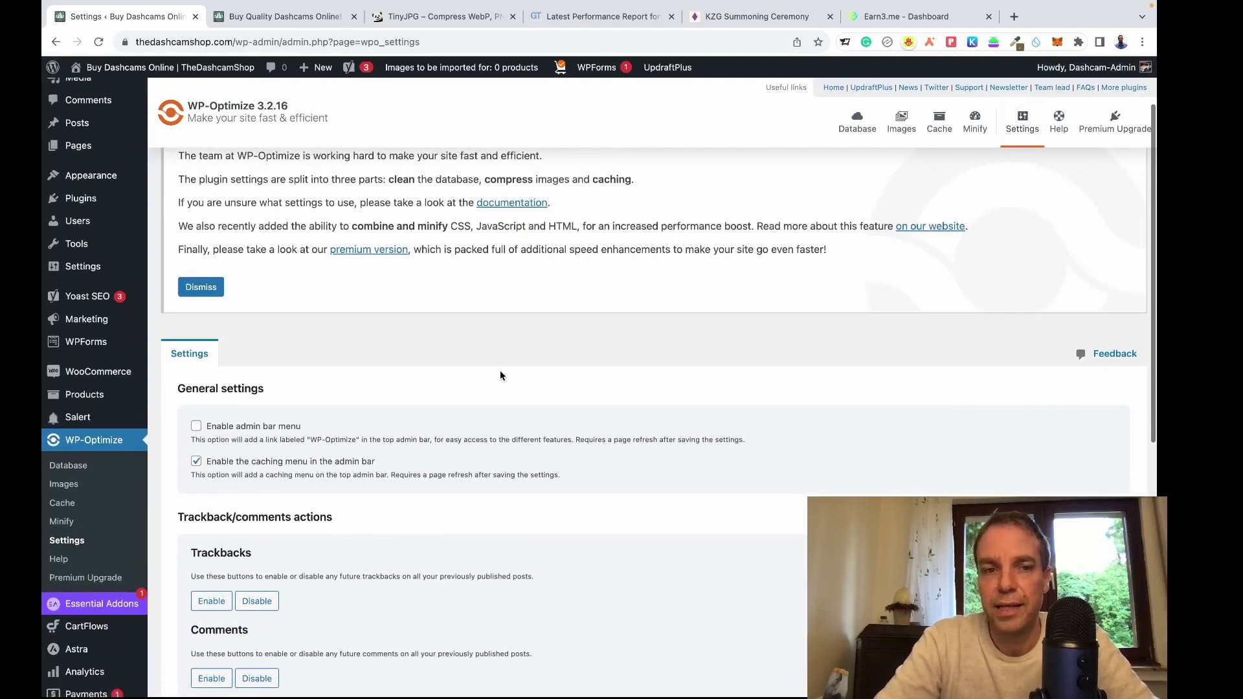
left_click(196, 429)
scroll(479, 393, "down", 5)
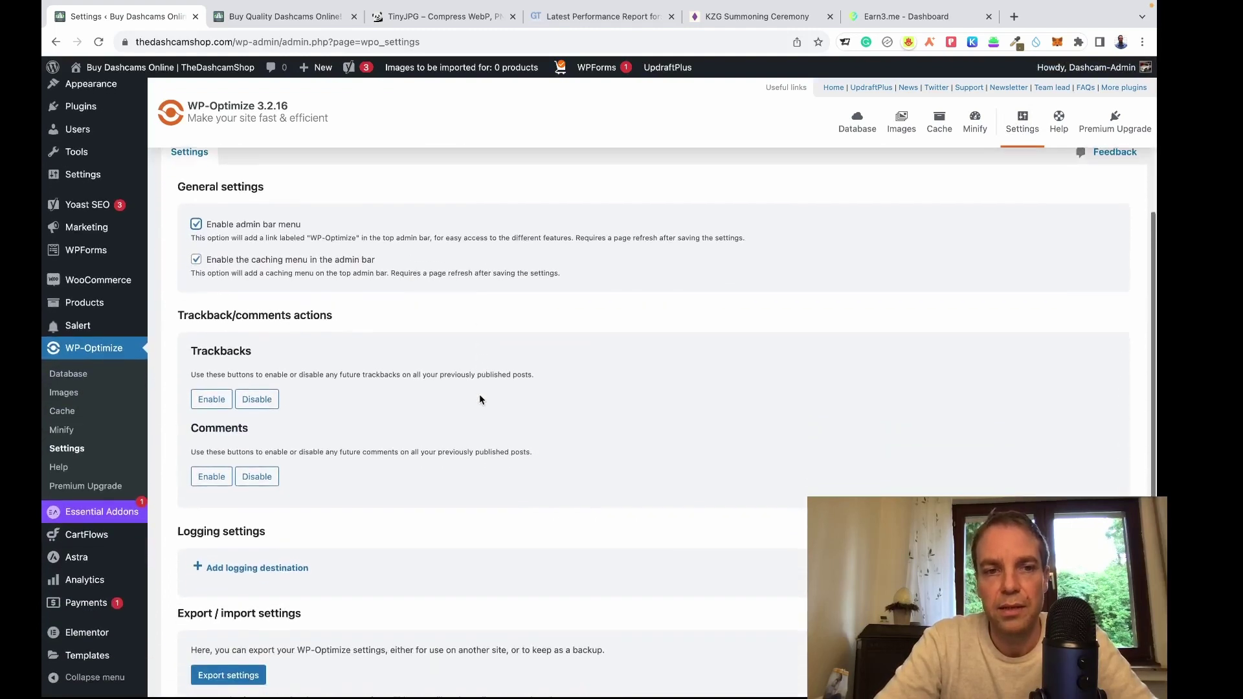
scroll(479, 395, "down", 1)
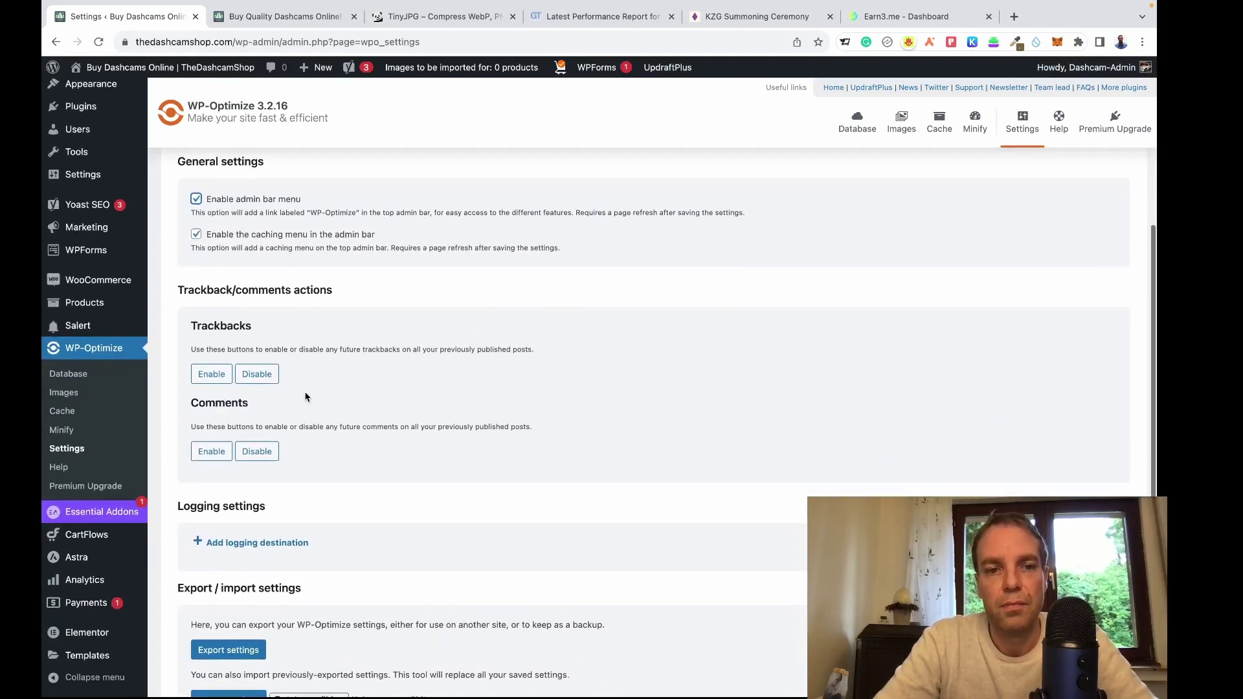
scroll(306, 397, "down", 6)
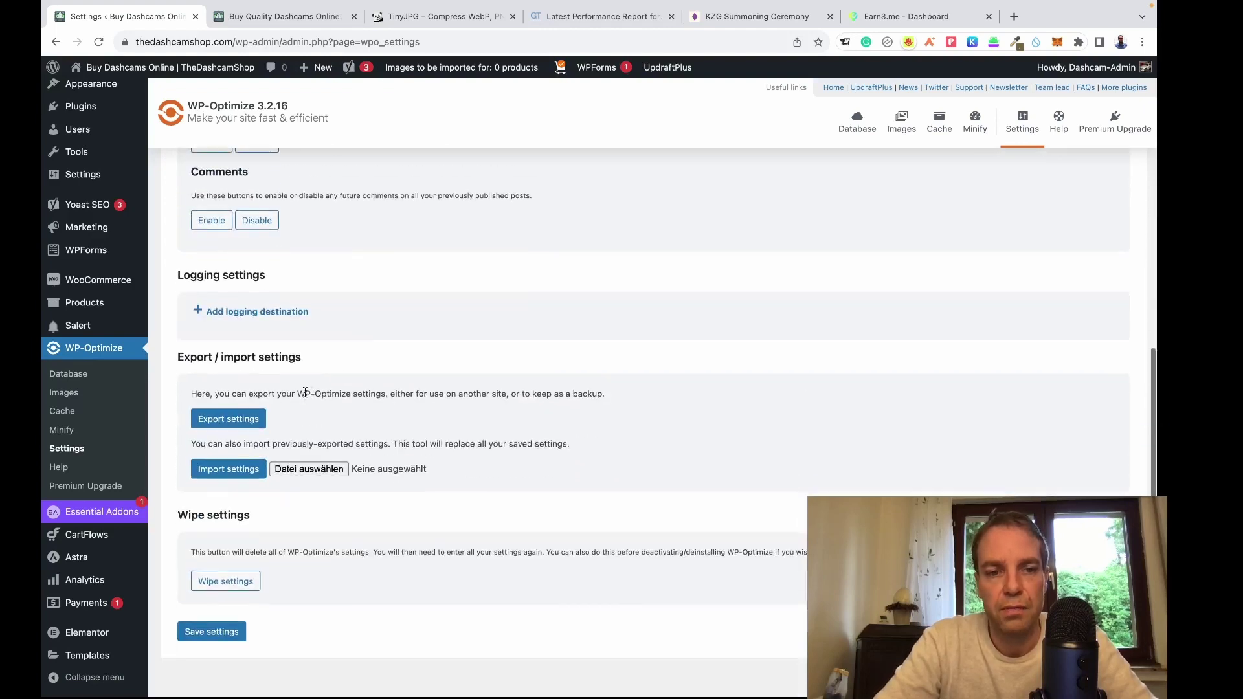
left_click(220, 613)
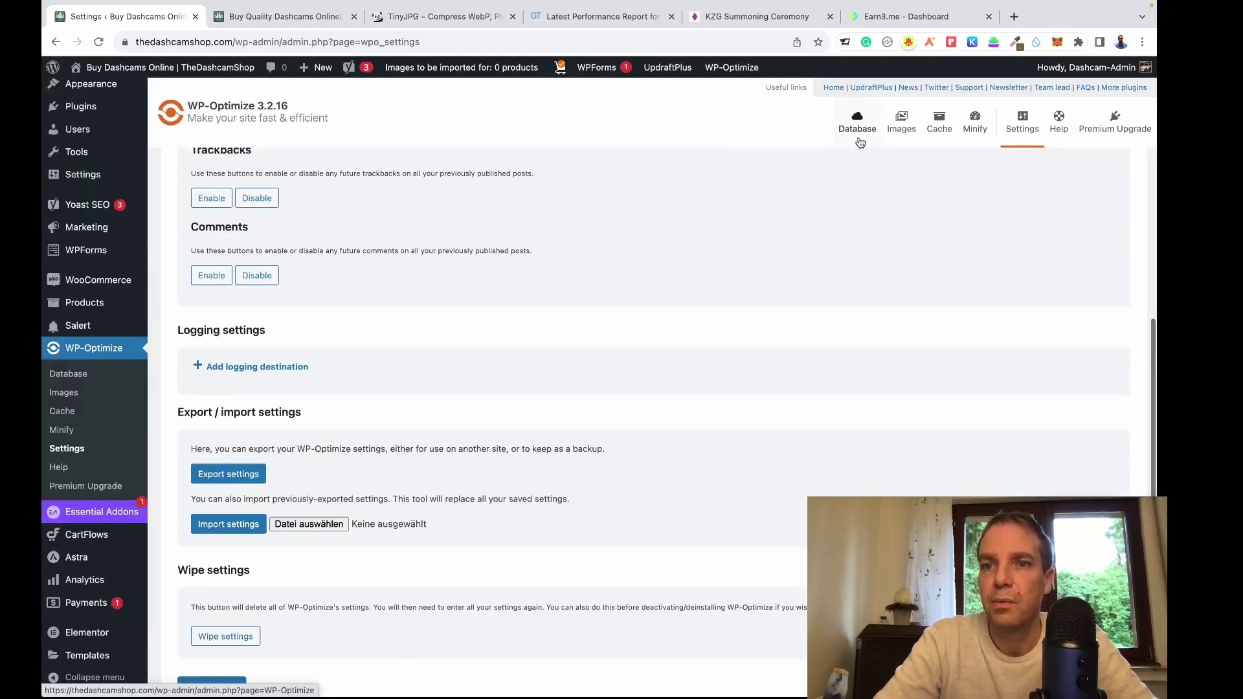
- Run all selected WP-Optimize database optimizations without a backup and look through the list of optimizations
left_click(855, 132)
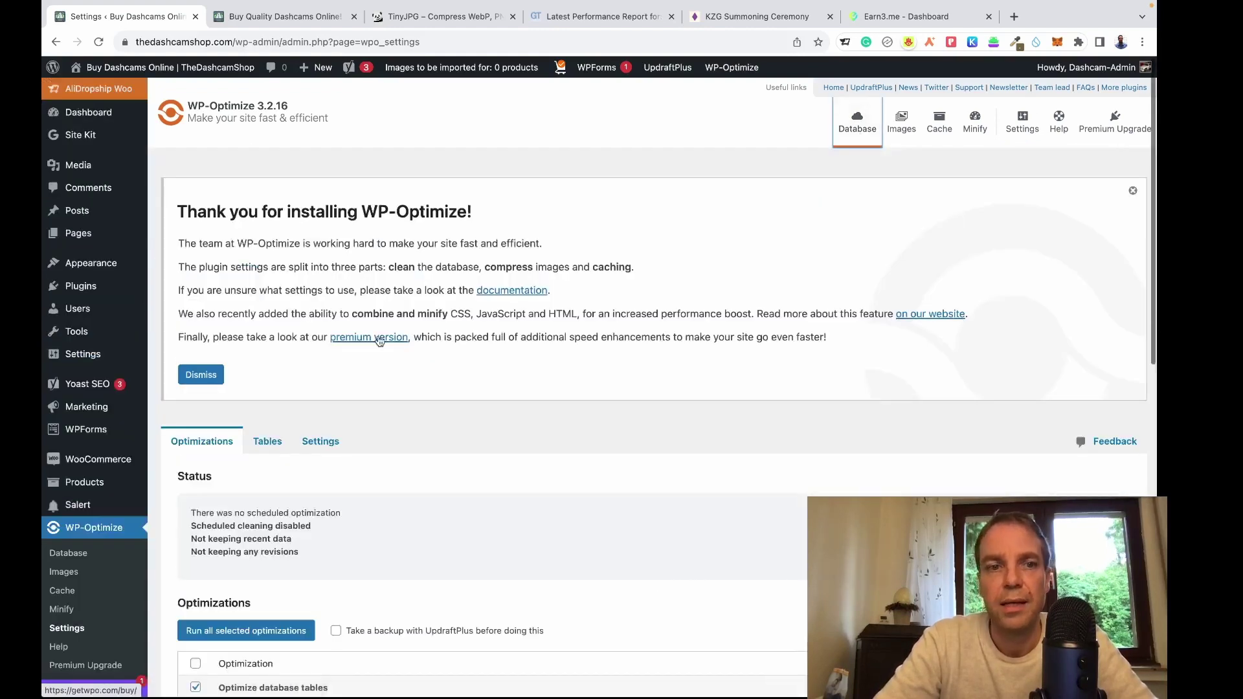
scroll(339, 349, "down", 3)
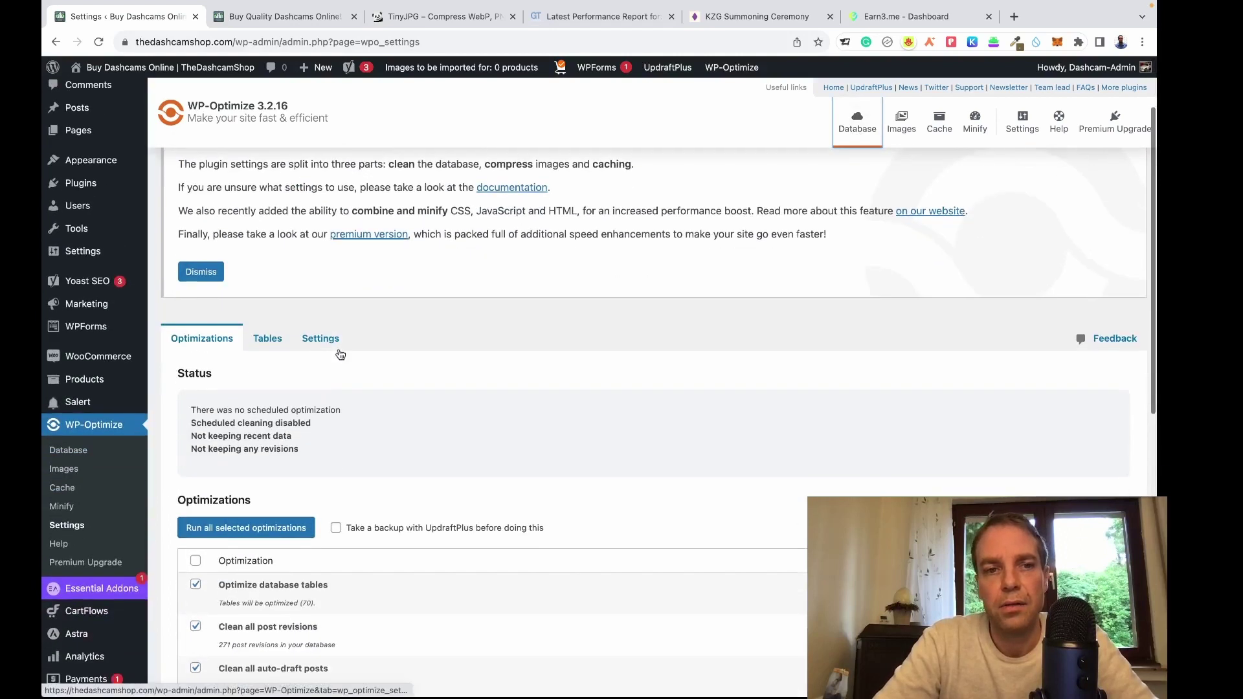
scroll(339, 353, "down", 3)
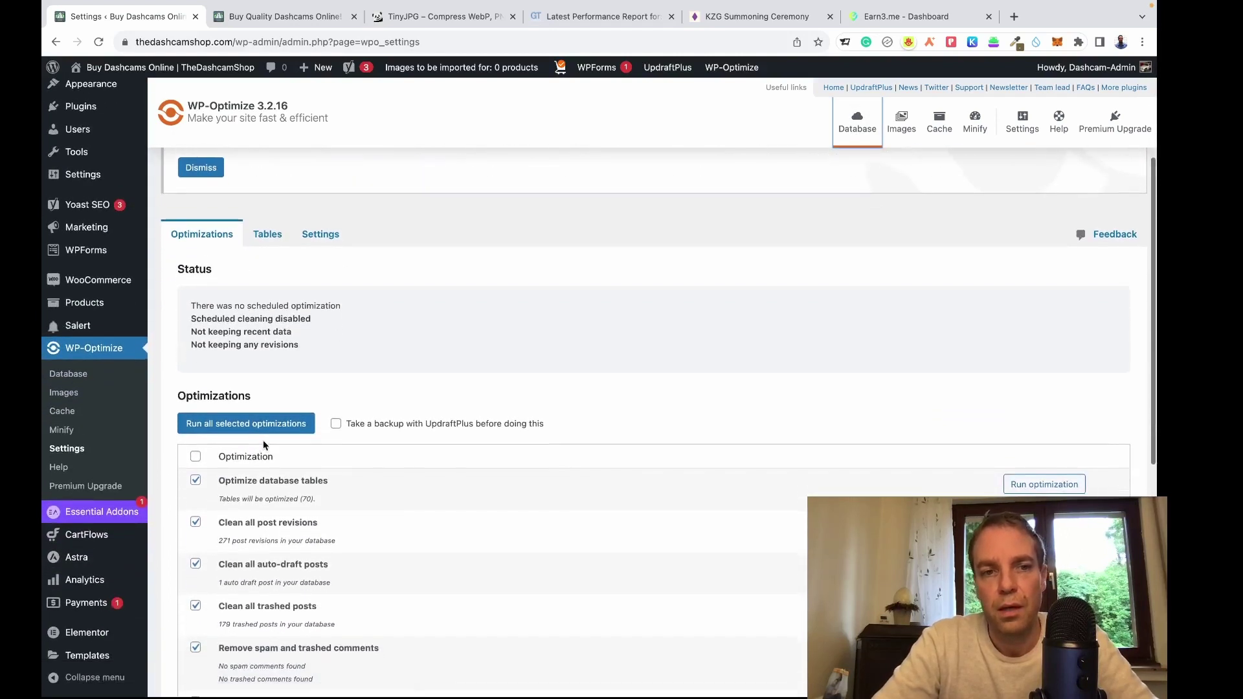
scroll(263, 440, "down", 1)
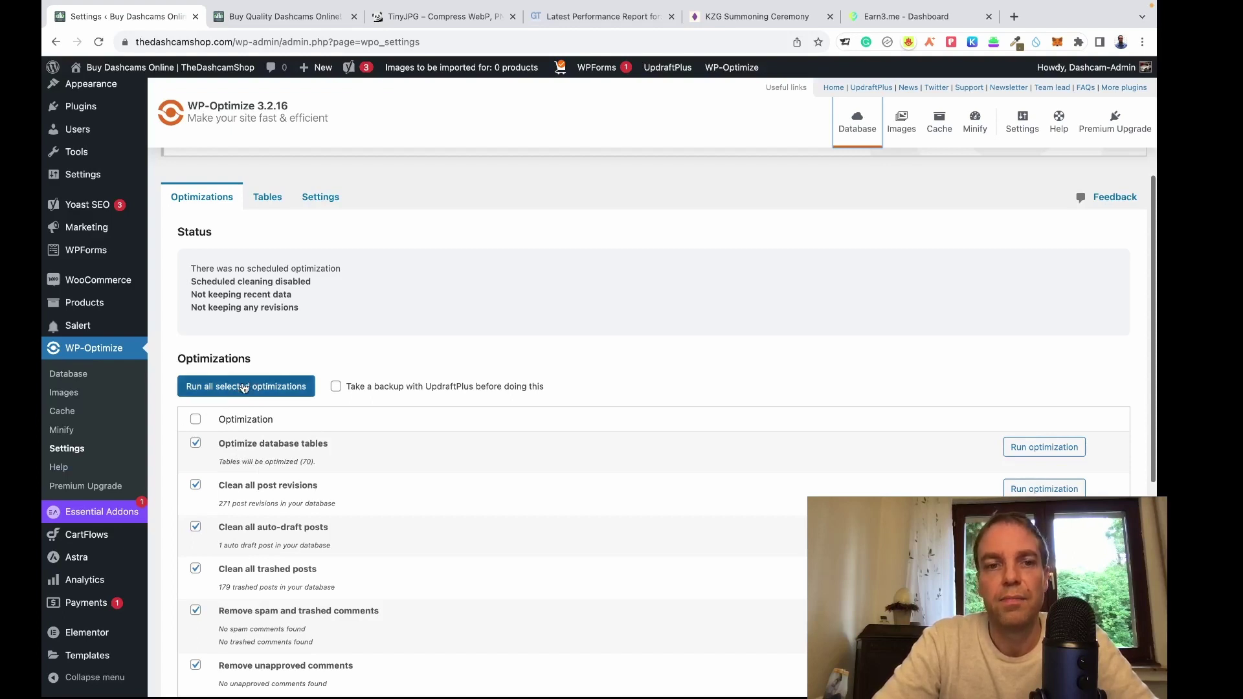
left_click(271, 387)
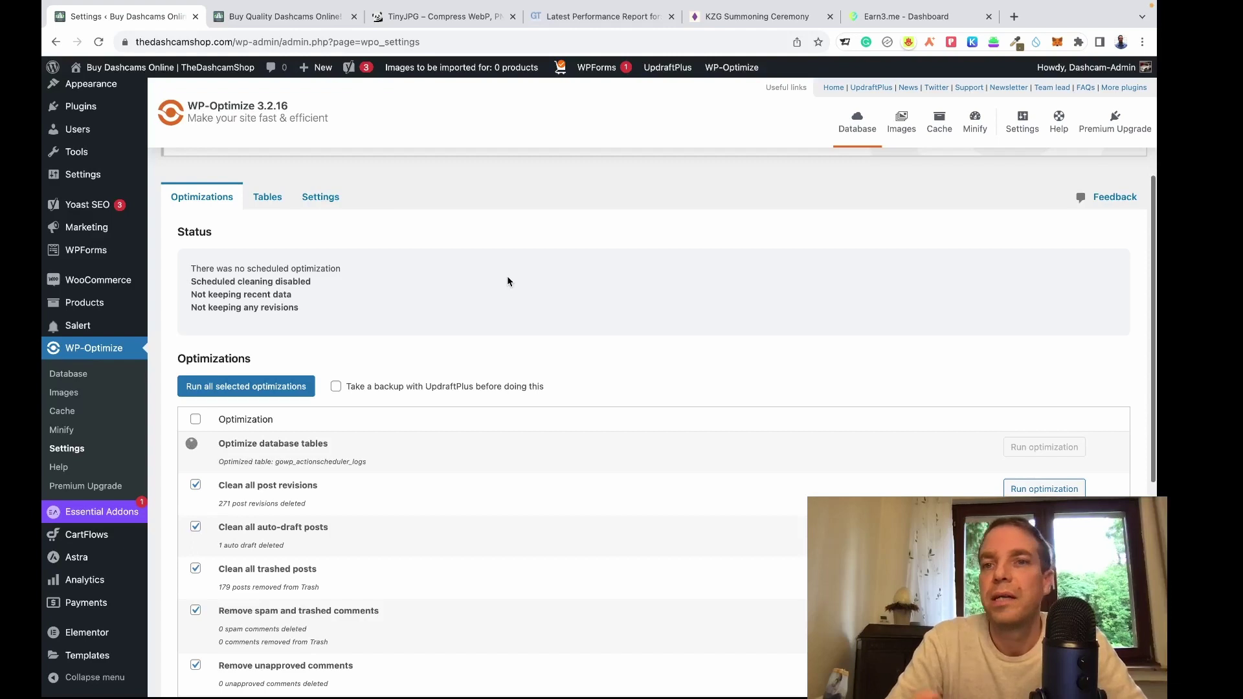
scroll(507, 278, "down", 5)
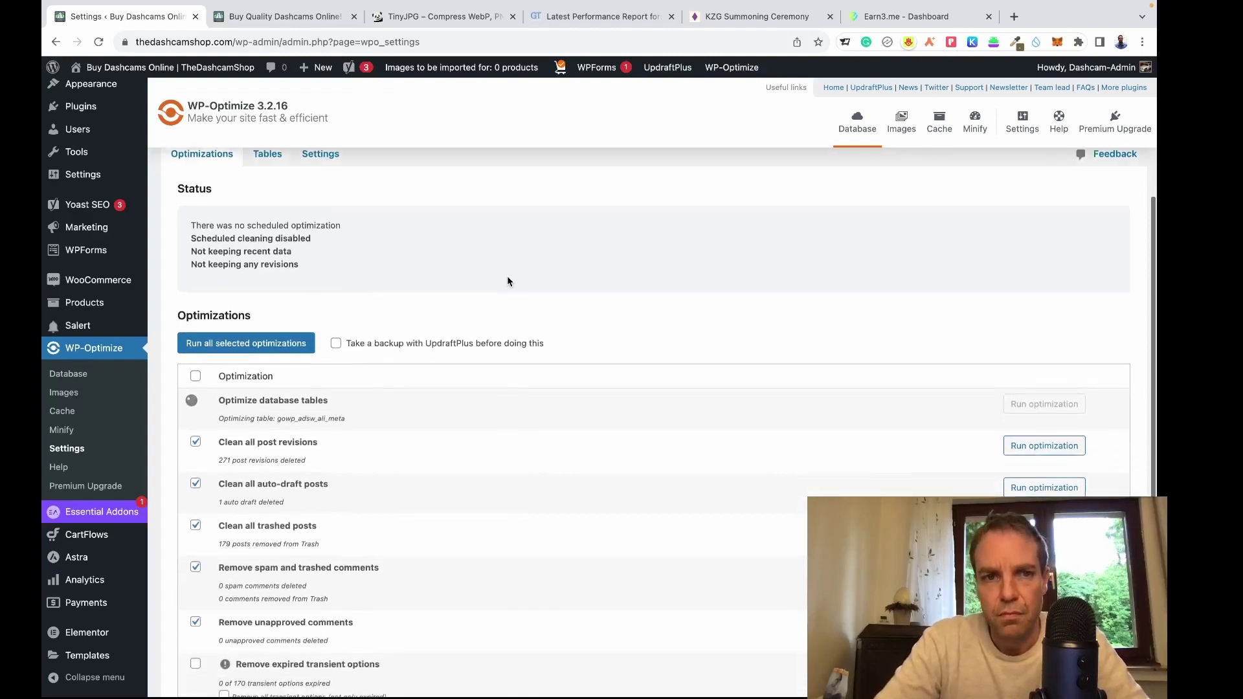
scroll(508, 282, "down", 3)
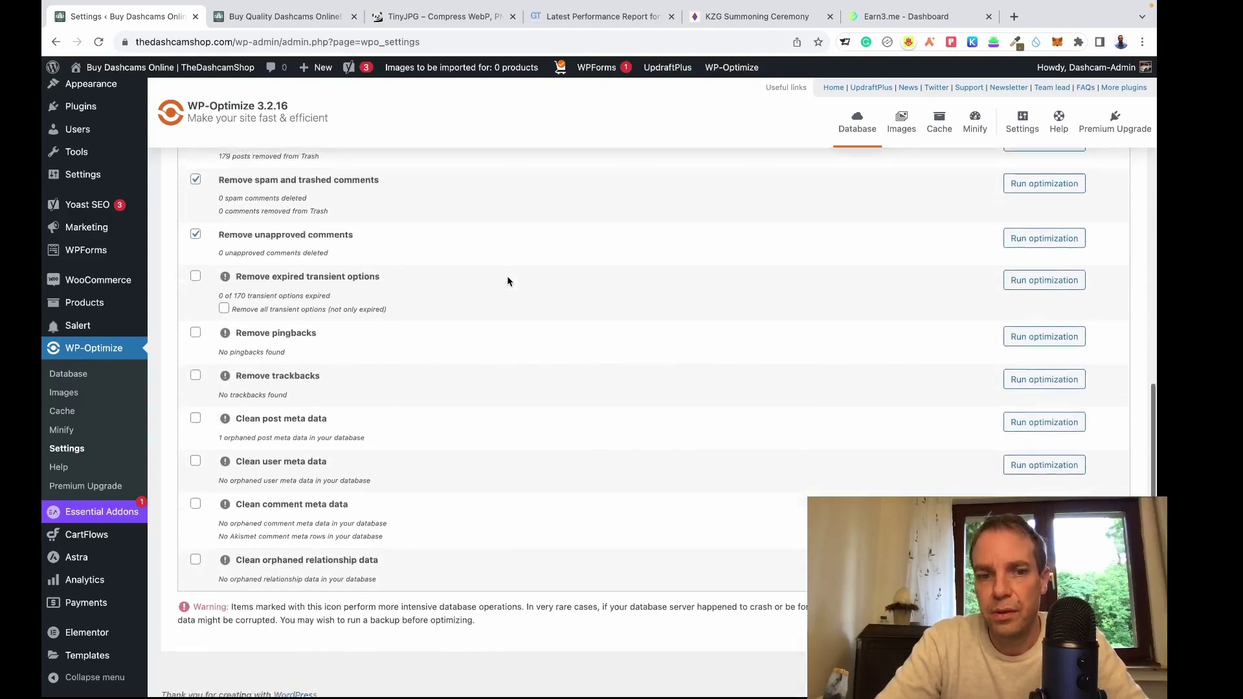
scroll(509, 282, "up", 6)
scroll(507, 281, "up", 3)
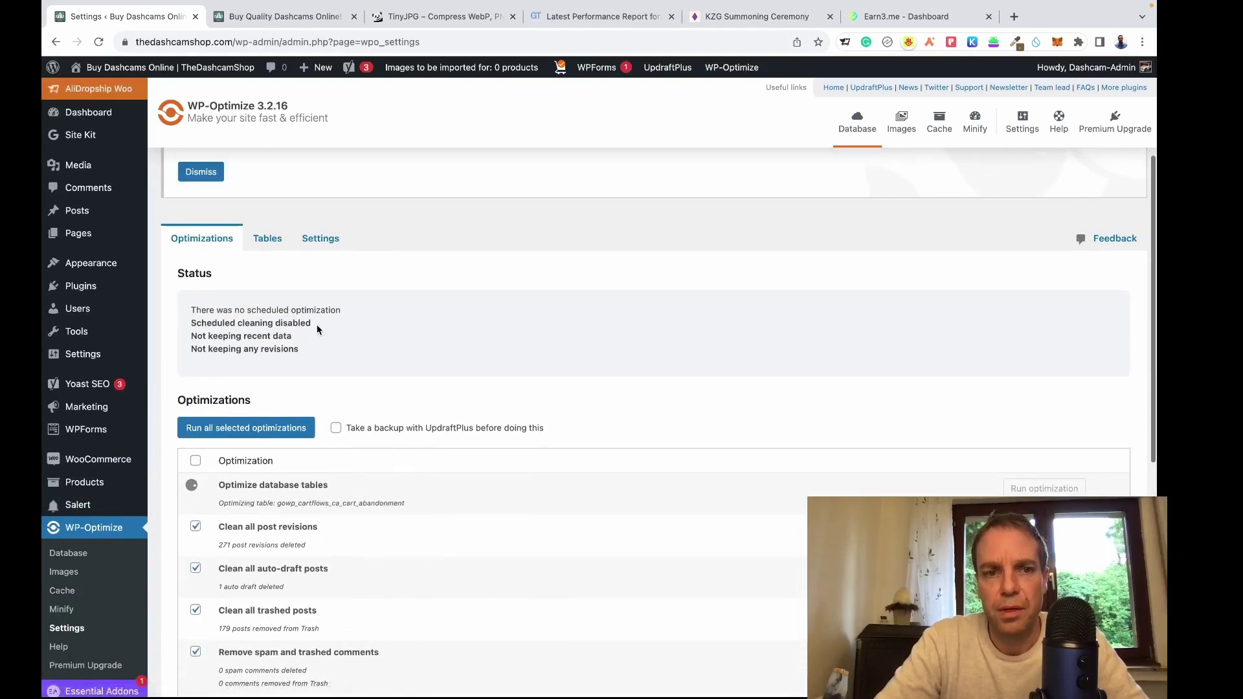
- In the database settings, enable keeping the last 2 weeks of data and always keeping 2 post revisions
left_click(268, 243)
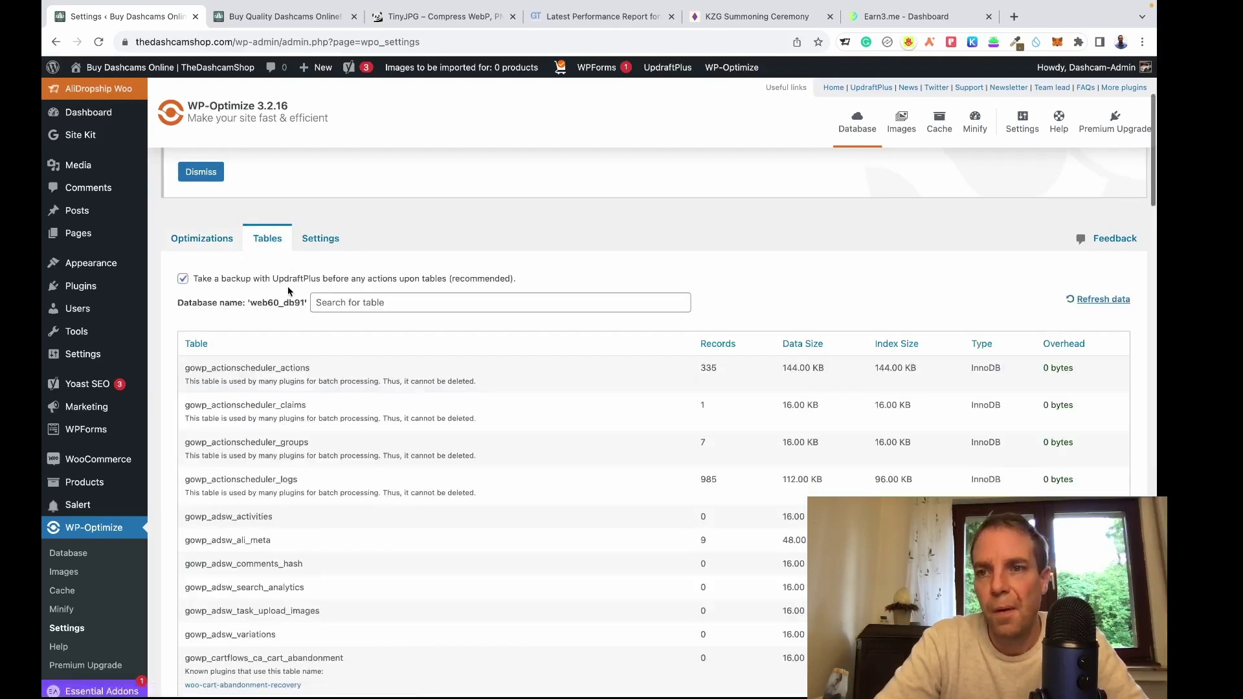
left_click(328, 240)
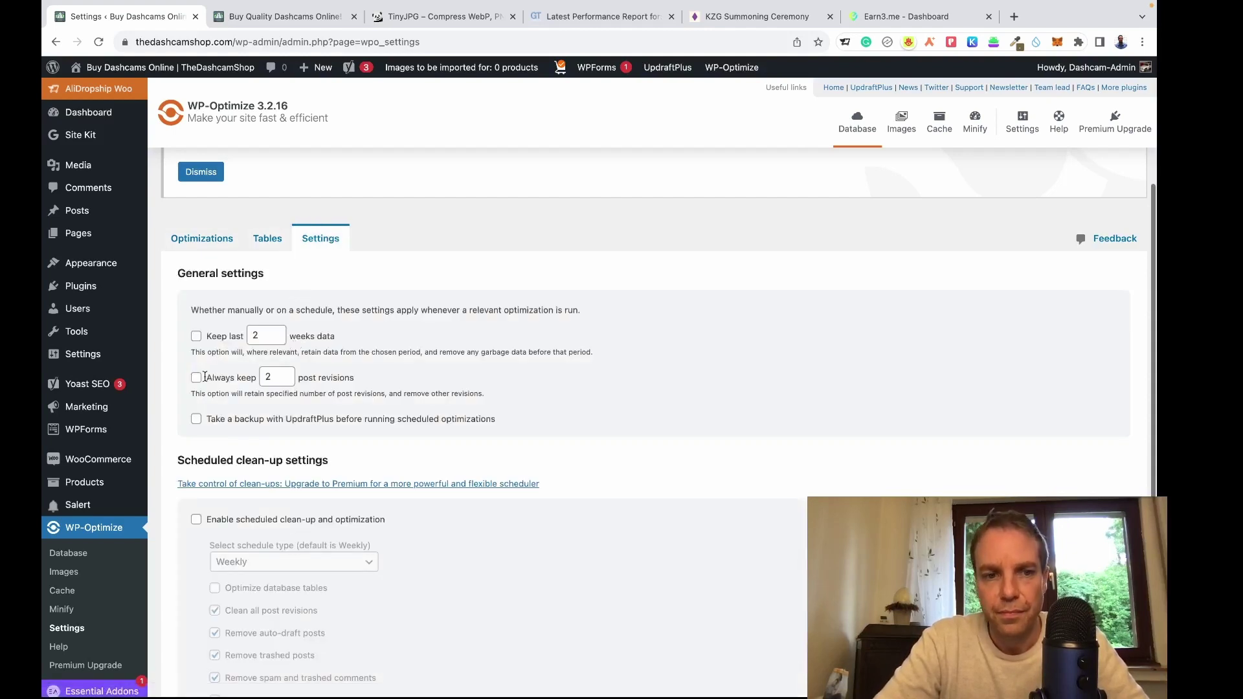
scroll(205, 377, "down", 1)
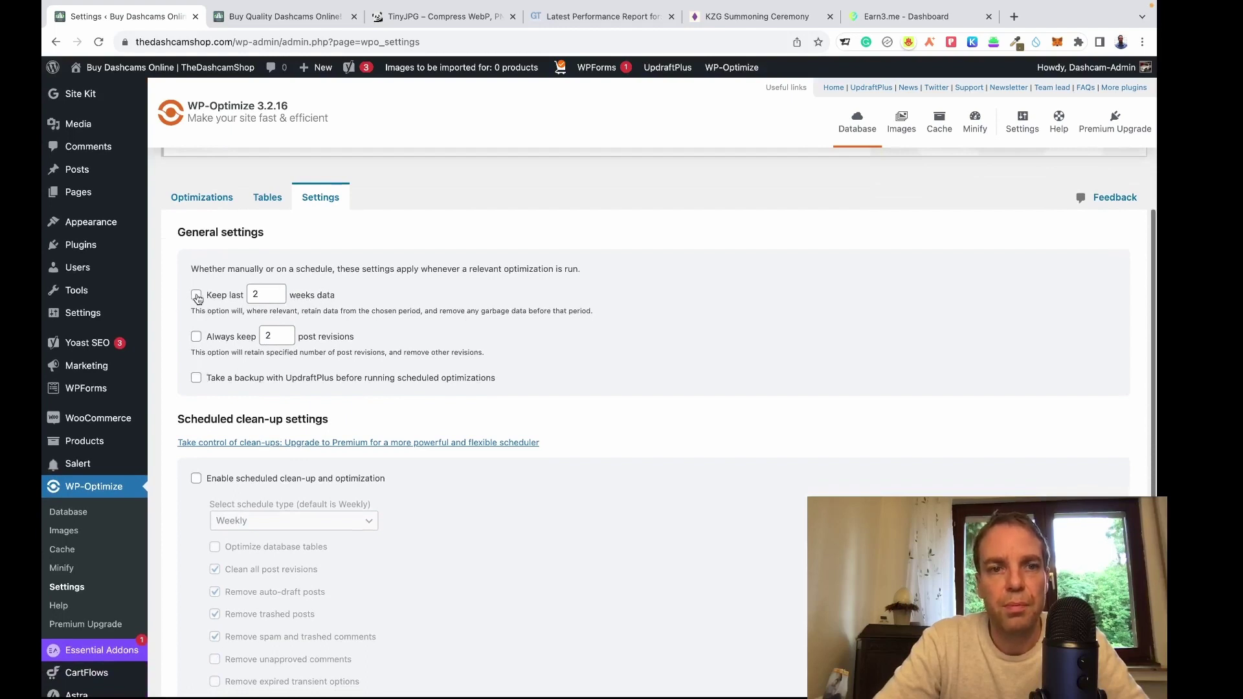
left_click(196, 338)
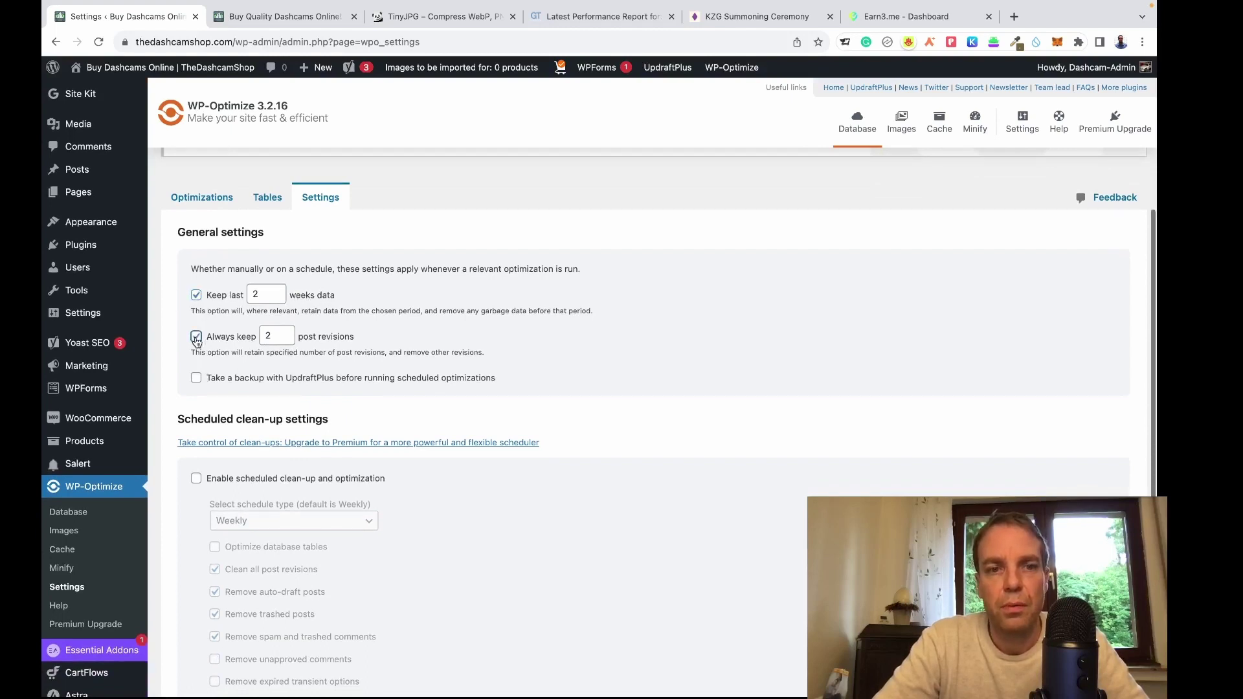
scroll(205, 378, "down", 2)
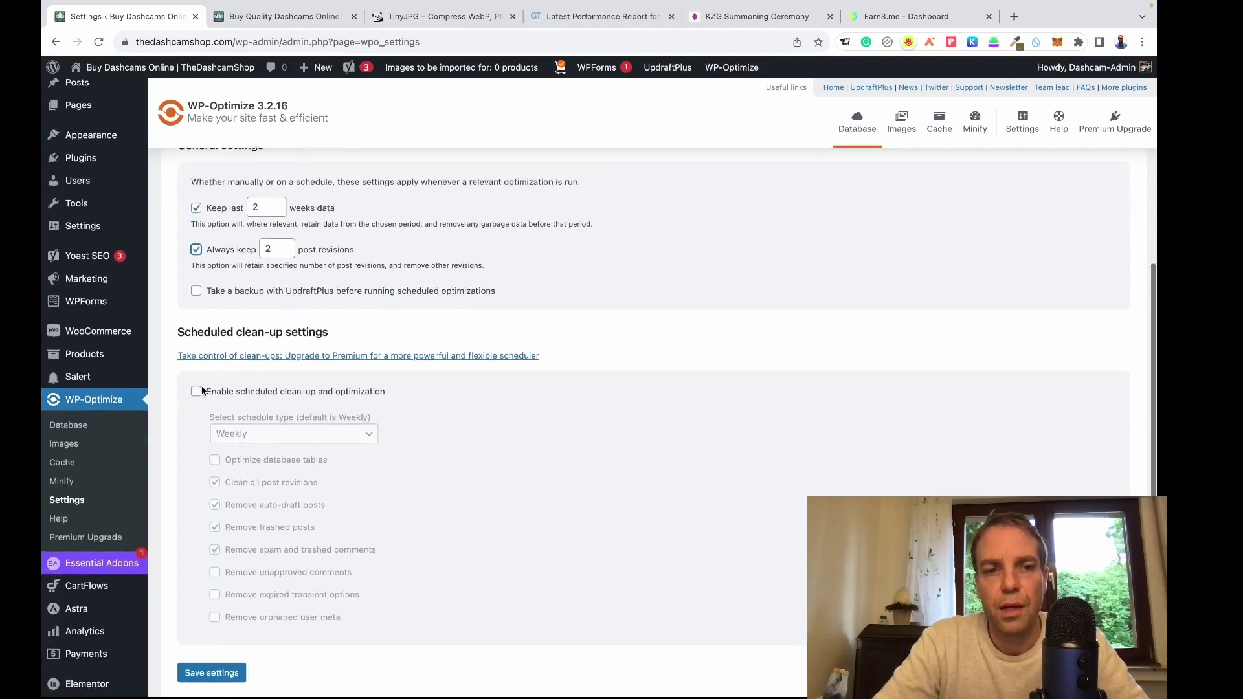
- Enable weekly scheduled clean-up and optimization, include optimizing database tables, and save the settings
left_click(195, 391)
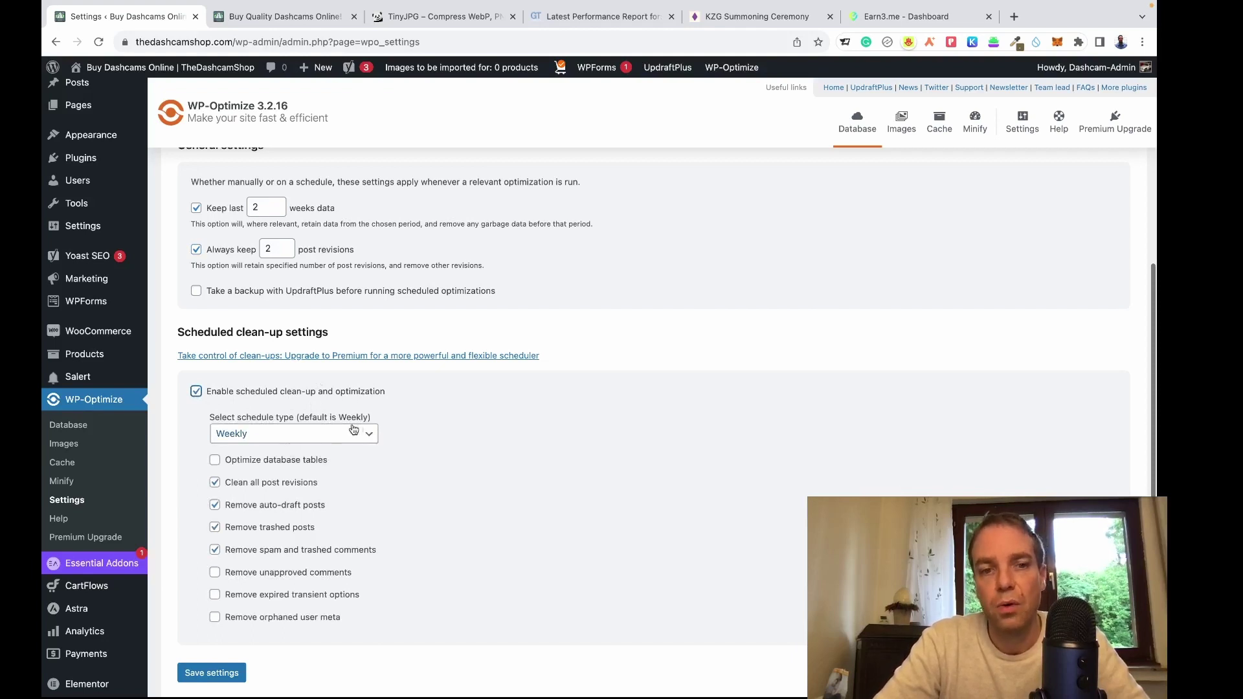
left_click(214, 462)
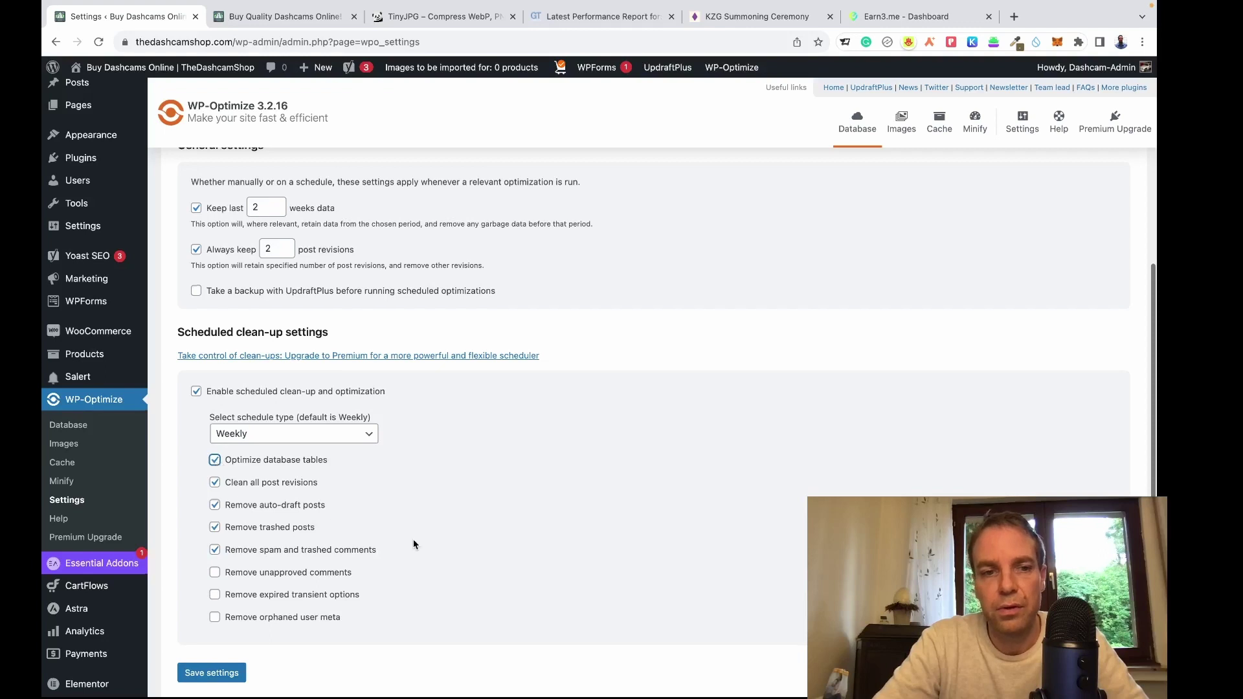
scroll(414, 544, "down", 1)
left_click(212, 661)
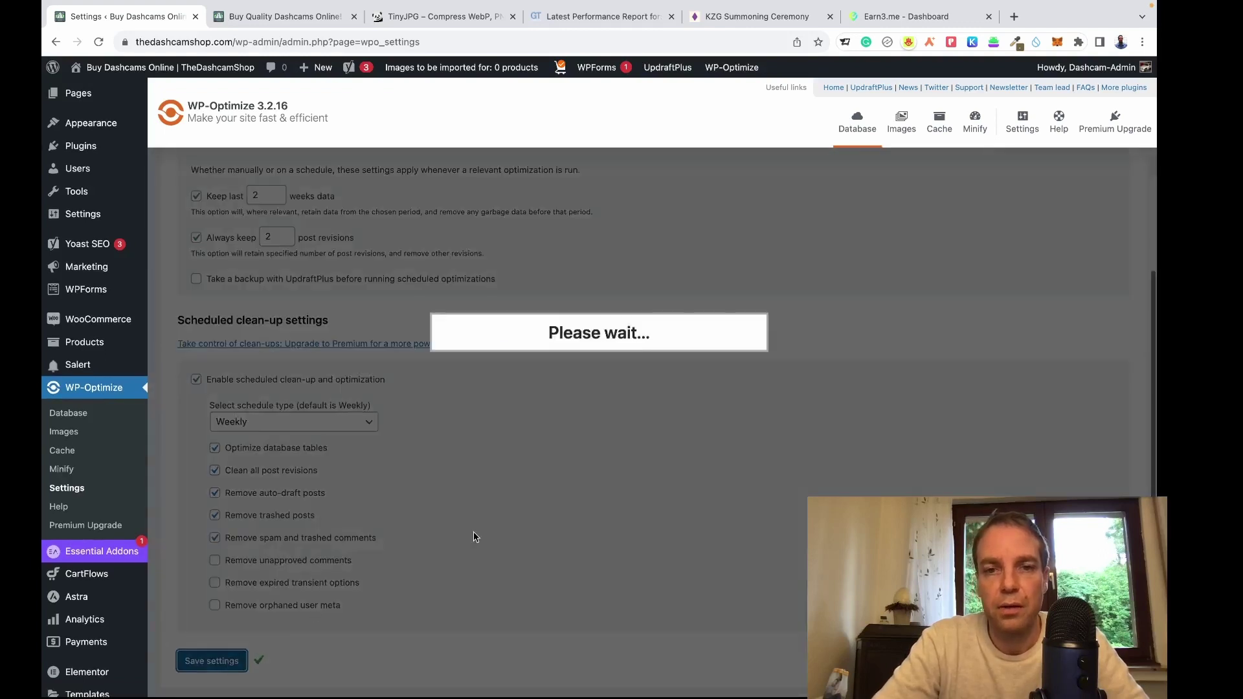
- Check the database optimization status, including the clean-up schedule, retention rules and progress of the table optimization
scroll(473, 532, "up", 5)
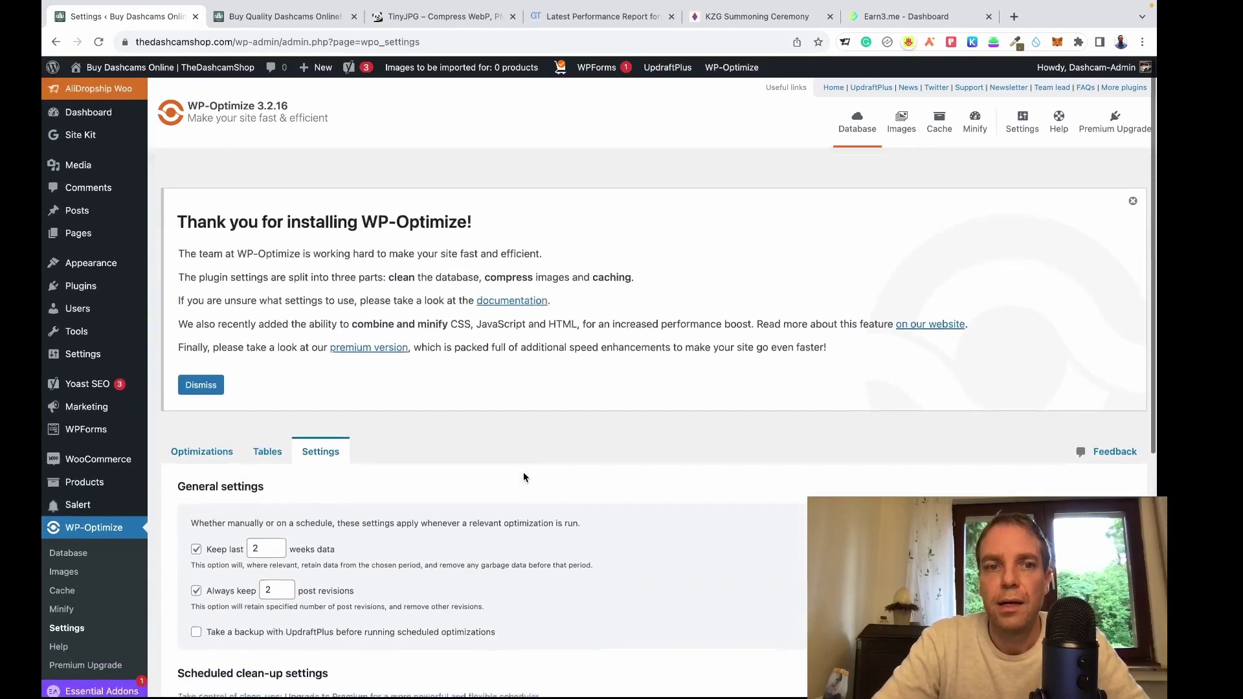
left_click(188, 442)
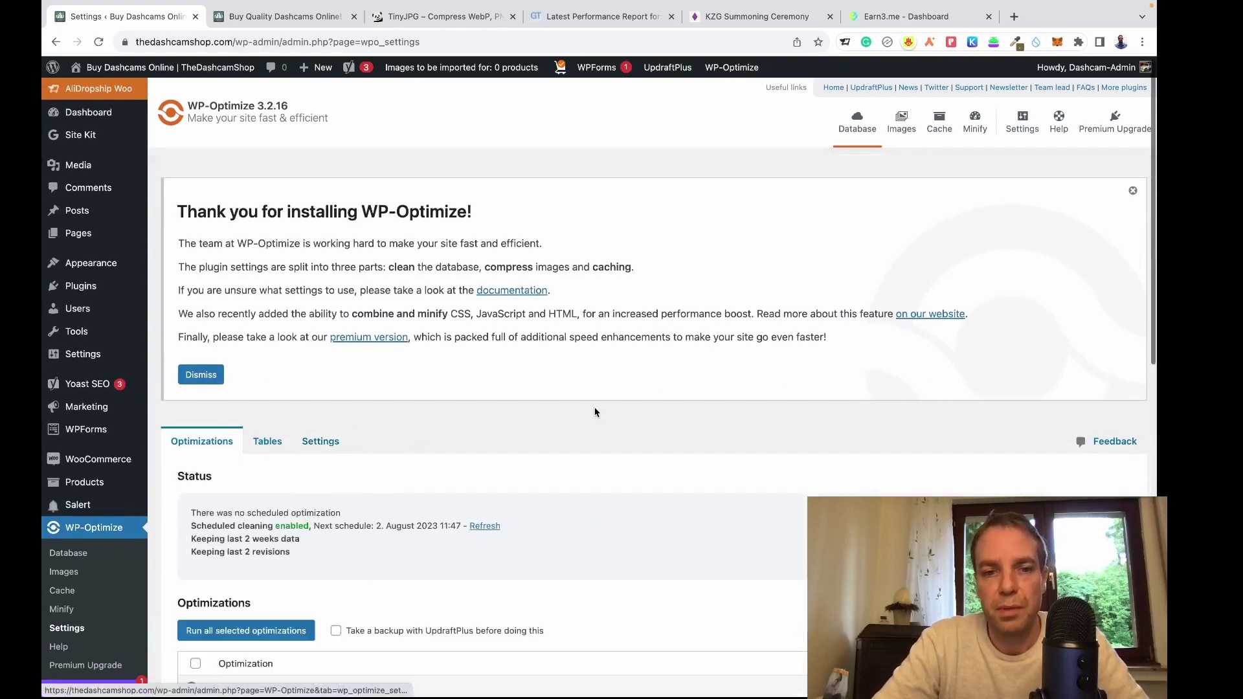
scroll(595, 412, "down", 5)
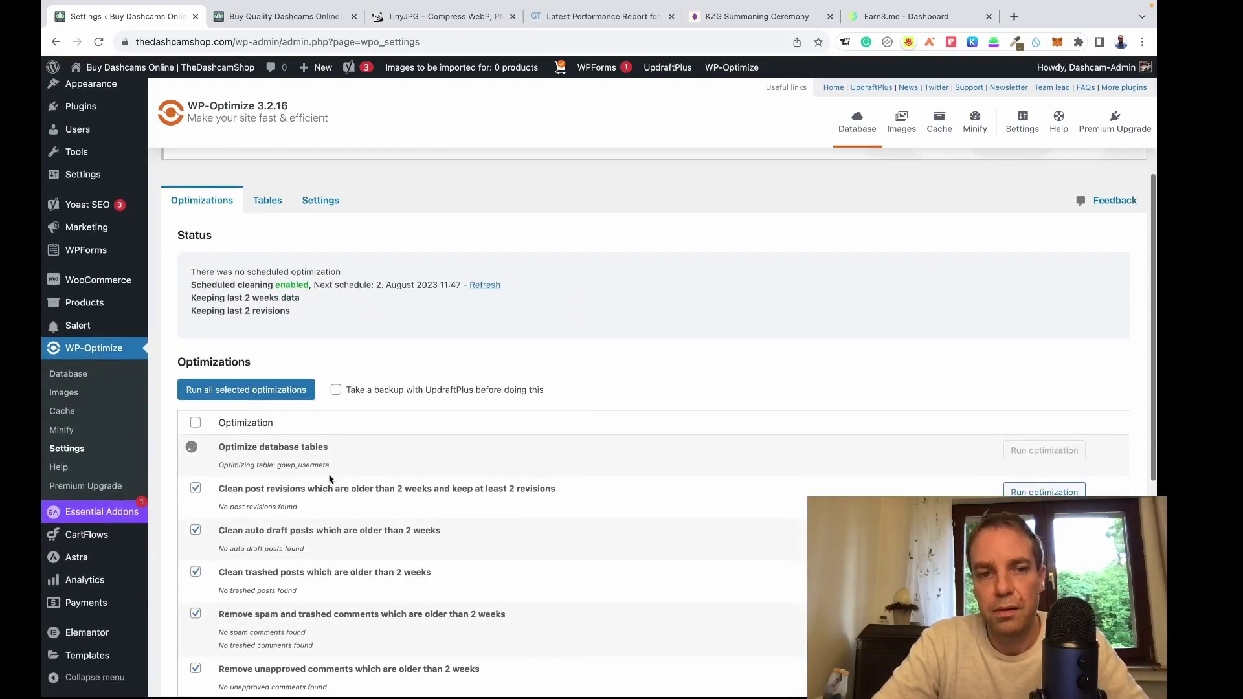
scroll(328, 479, "up", 2)
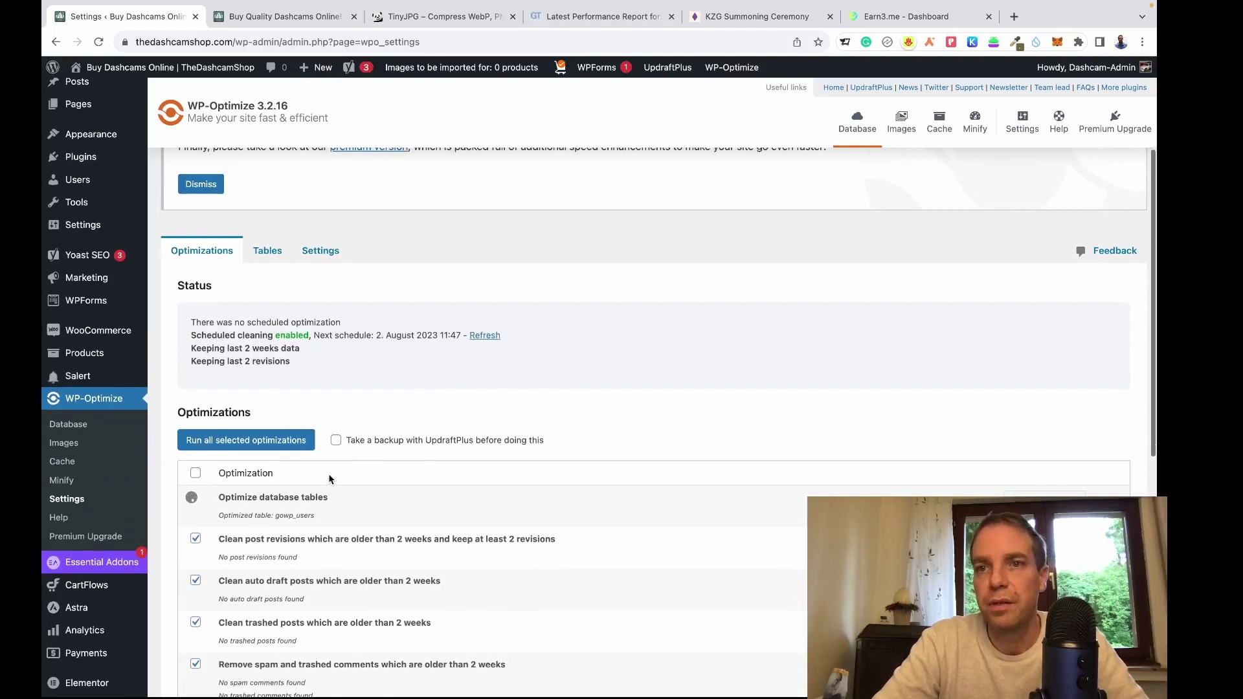
scroll(329, 479, "up", 3)
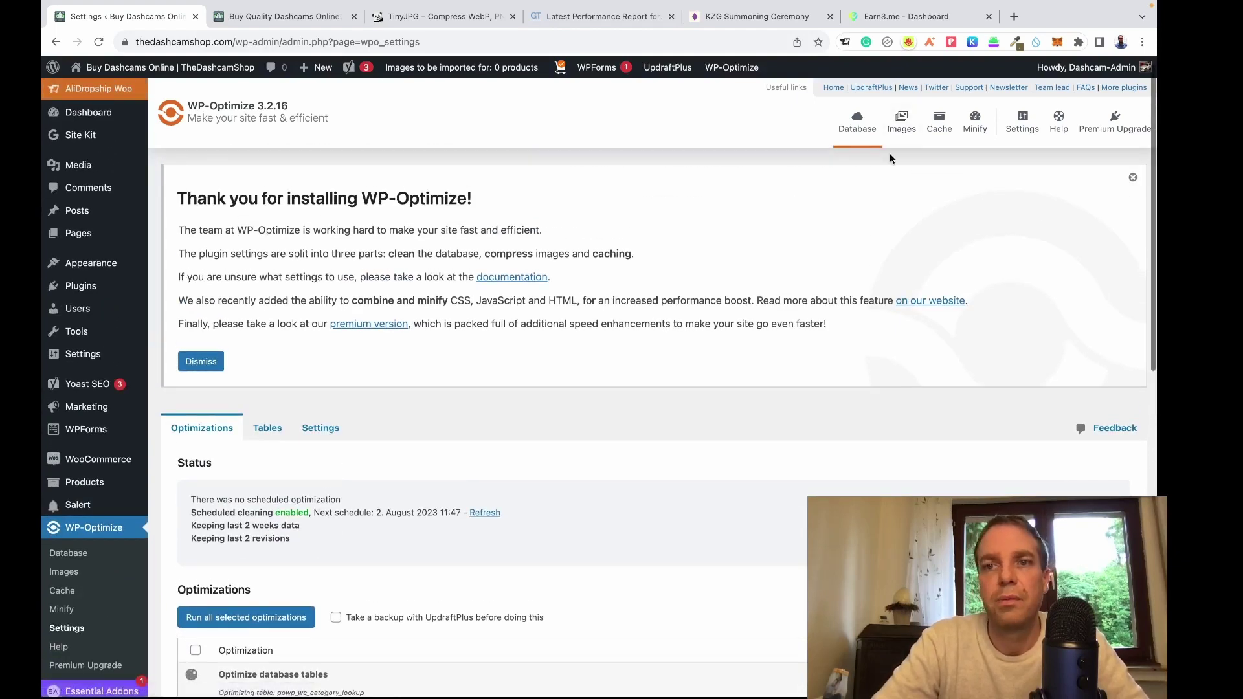
- In the image compression settings, enable automatic compression of newly-added images
left_click(900, 129)
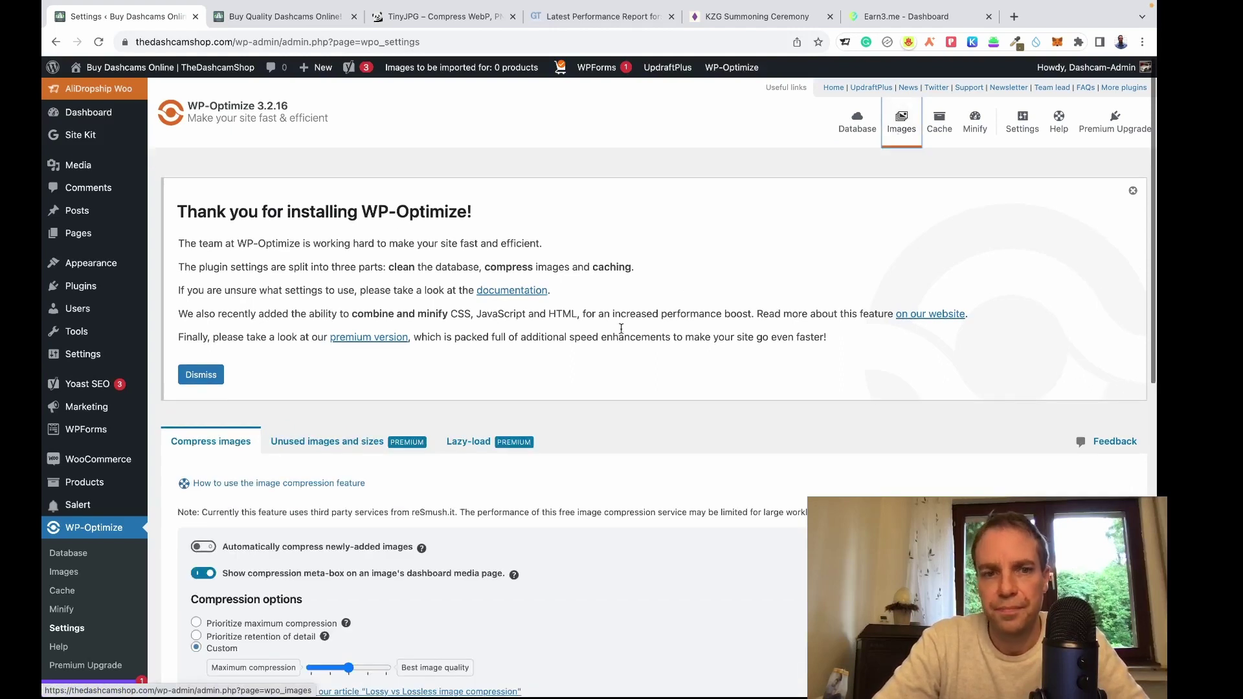
scroll(620, 330, "down", 3)
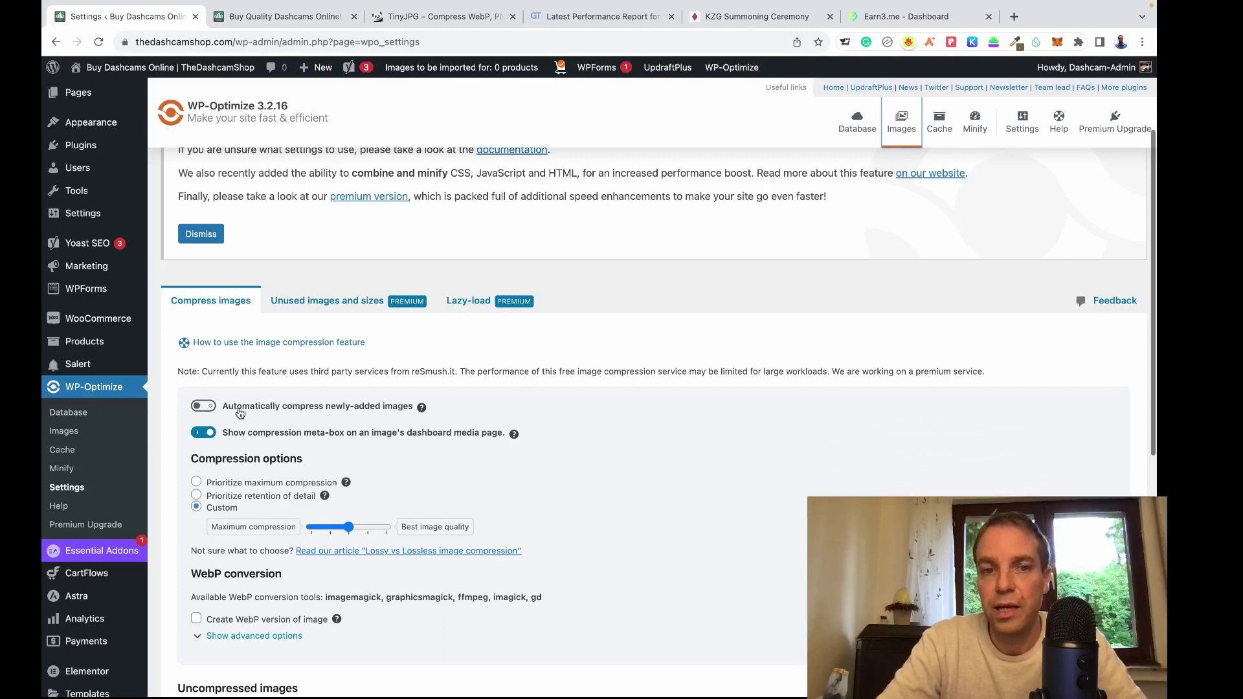
left_click(205, 408)
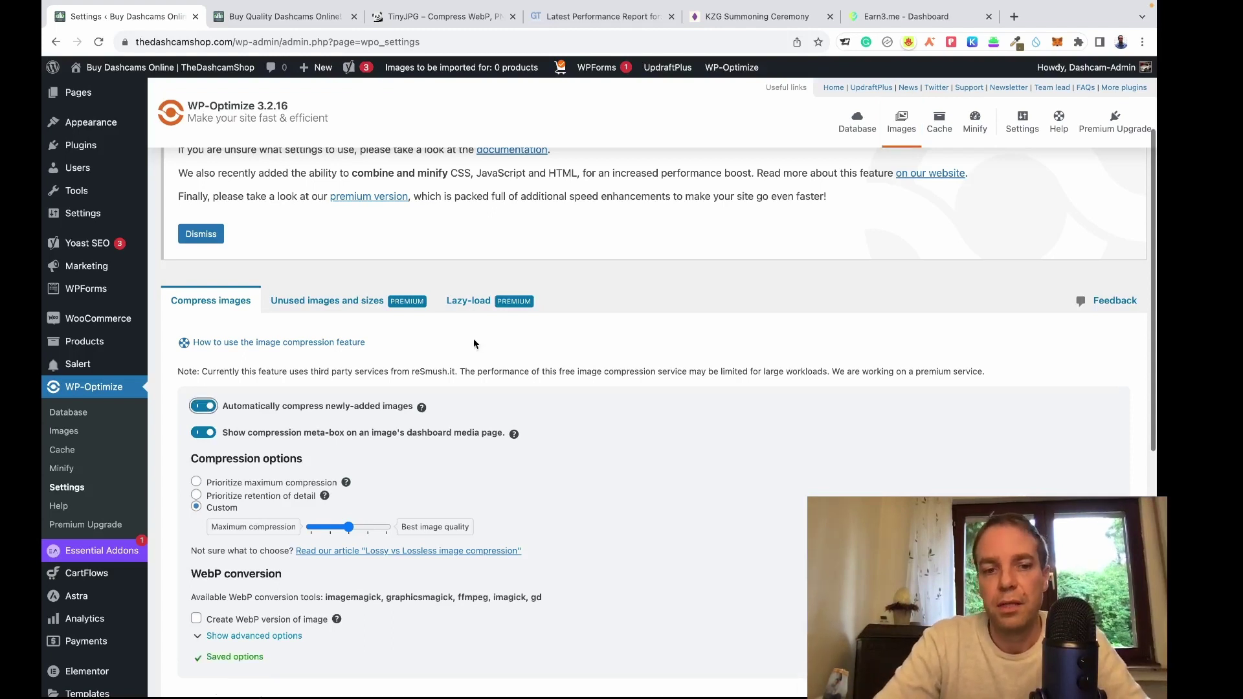
- Look through the compression options, WebP conversion settings and the gallery of uncompressed images
scroll(474, 344, "down", 2)
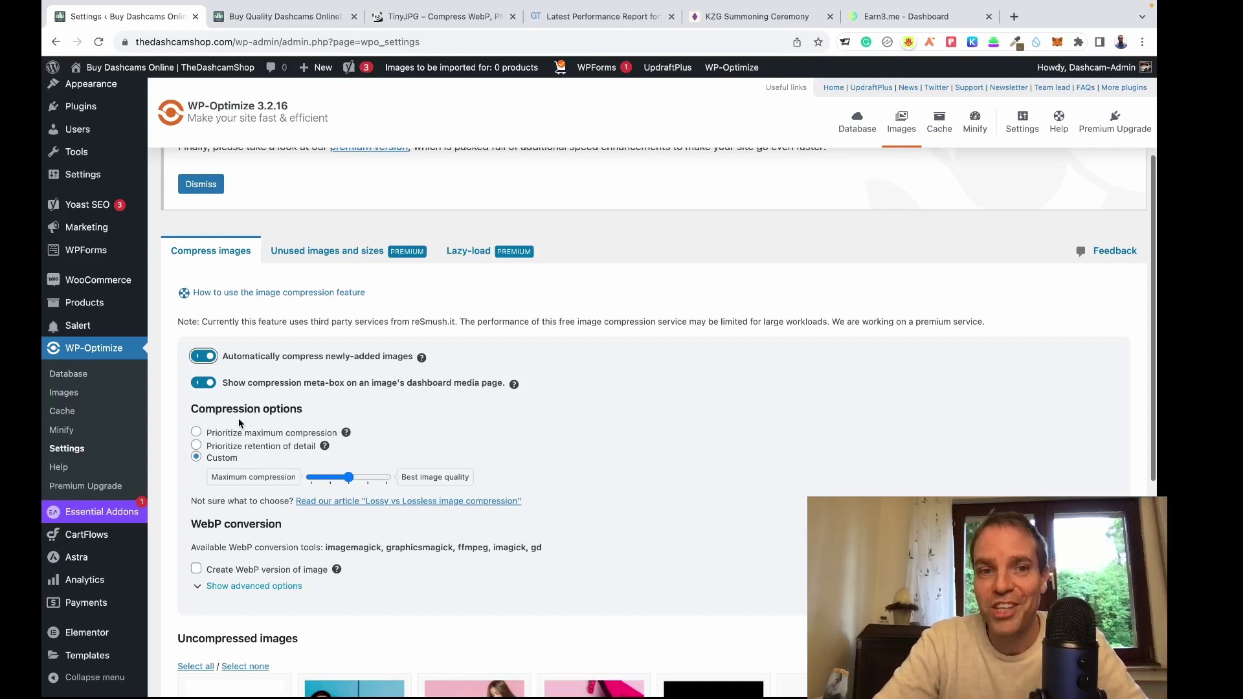
scroll(327, 428, "down", 1)
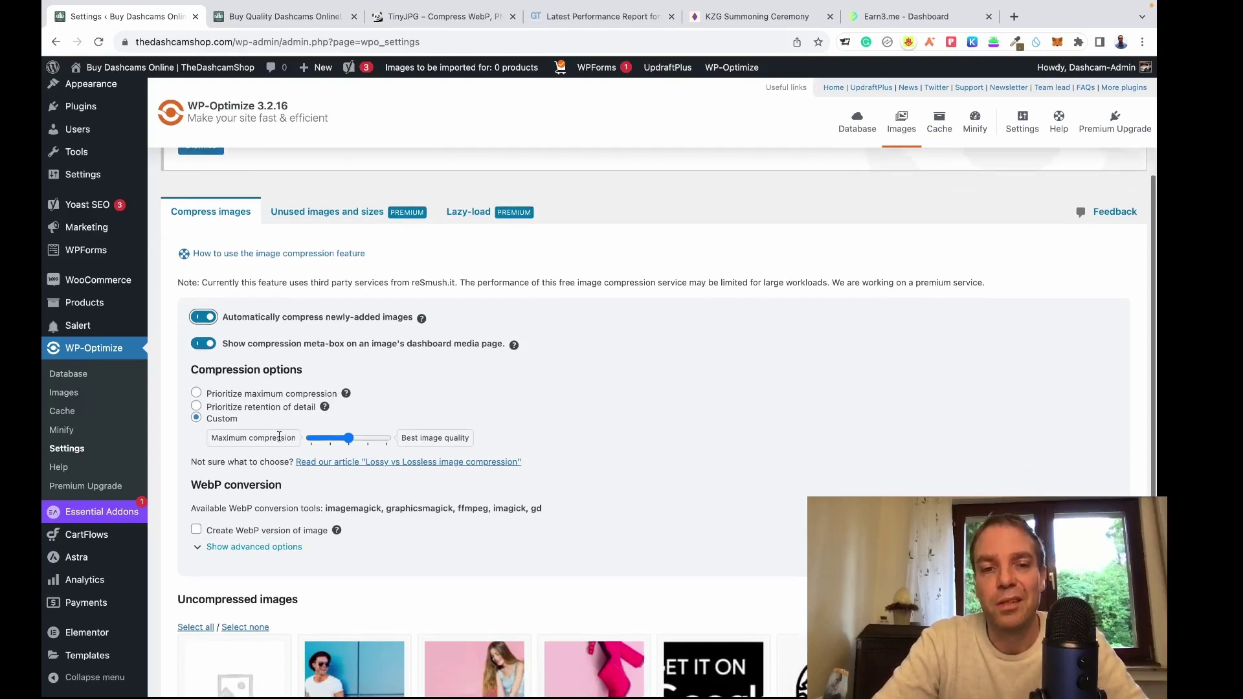
scroll(503, 392, "down", 2)
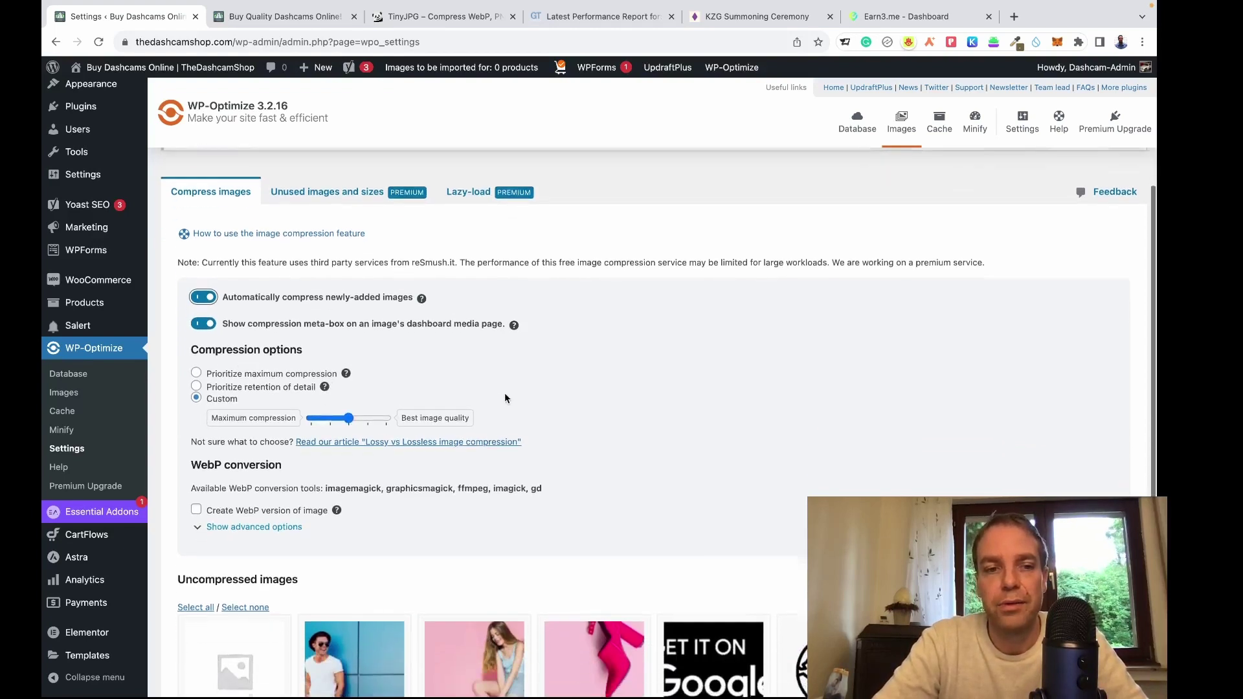
scroll(503, 392, "down", 6)
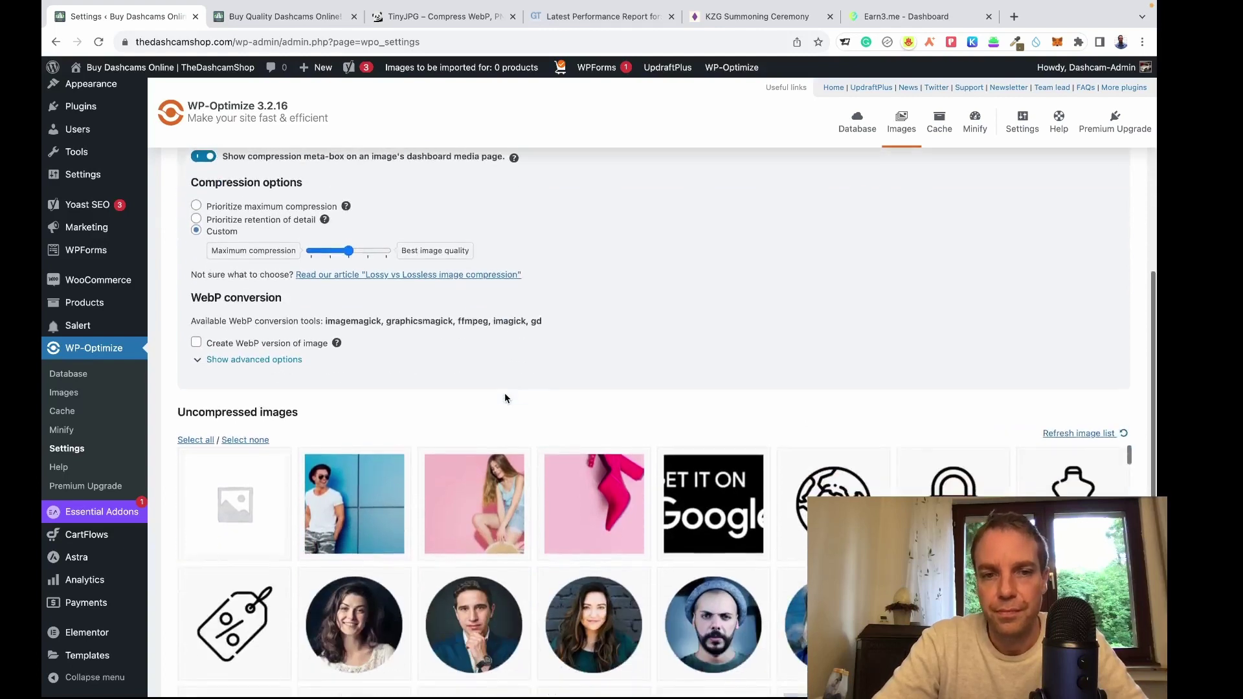
scroll(505, 397, "down", 1)
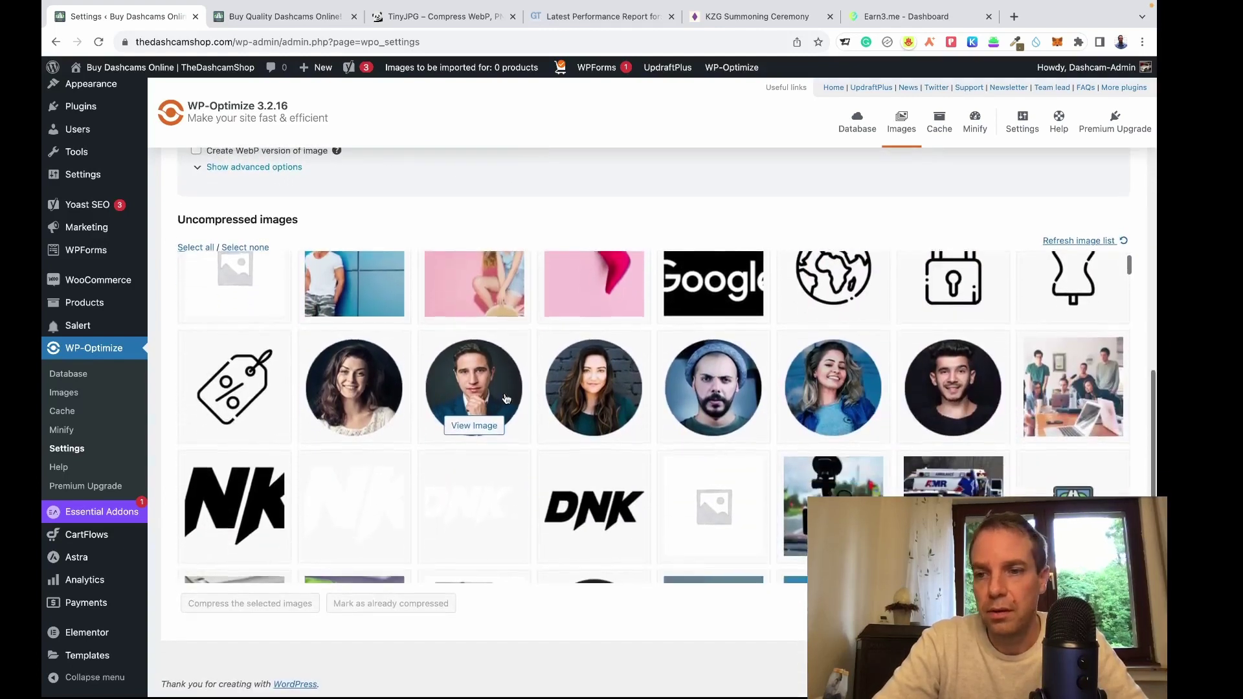
scroll(506, 398, "up", 8)
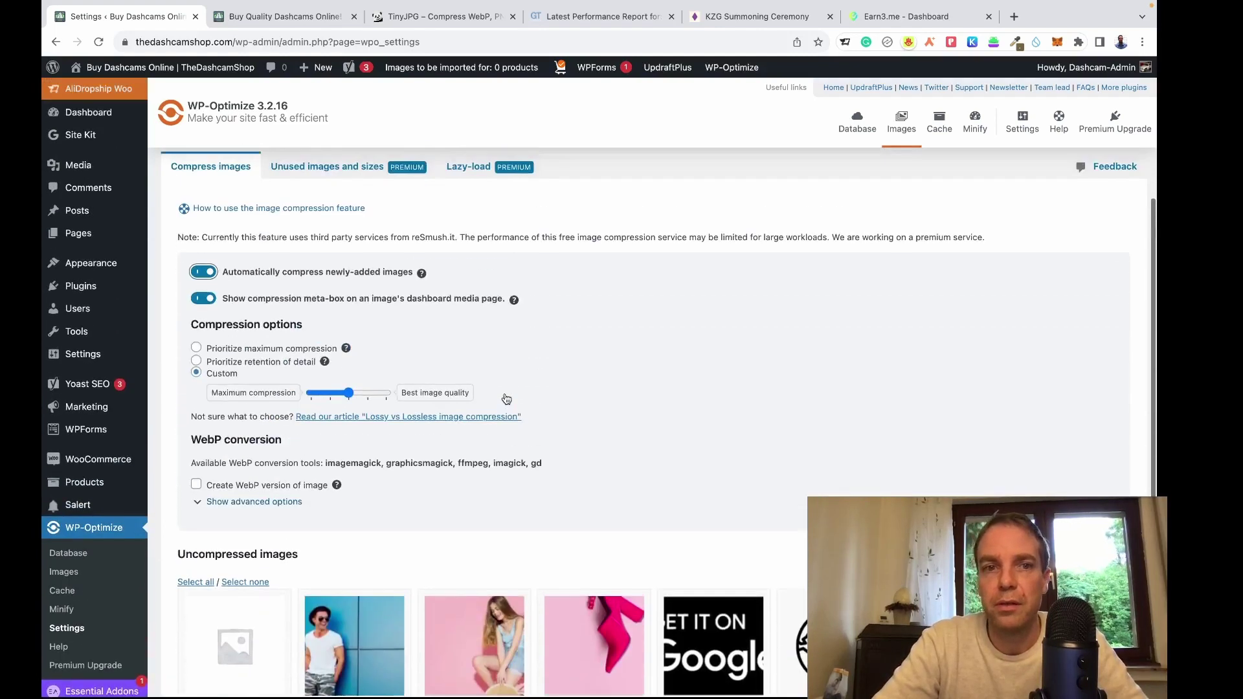
scroll(506, 398, "down", 8)
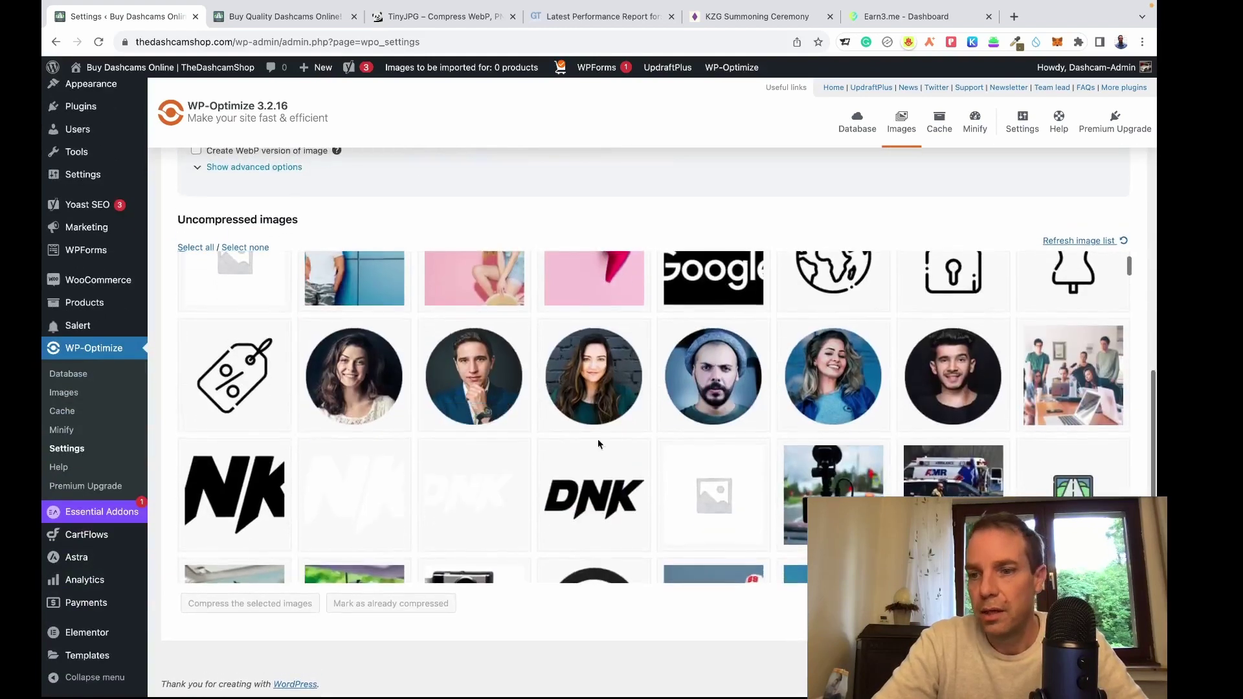
scroll(598, 444, "up", 5)
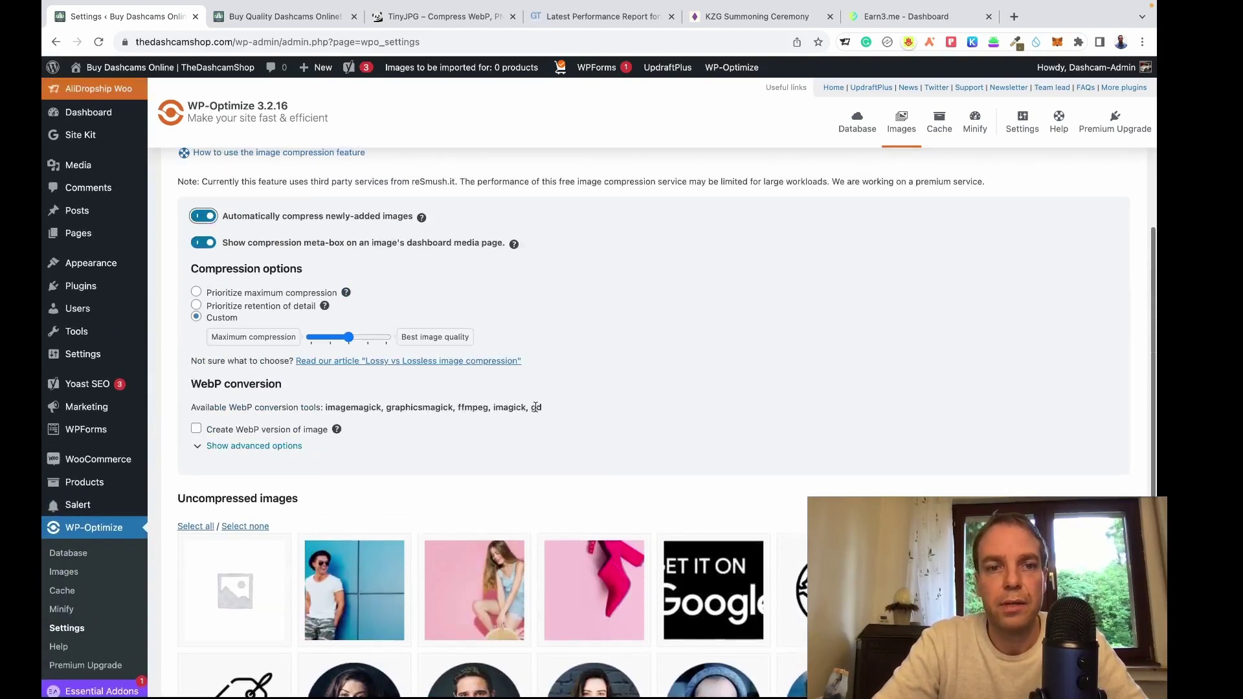
scroll(427, 317, "up", 3)
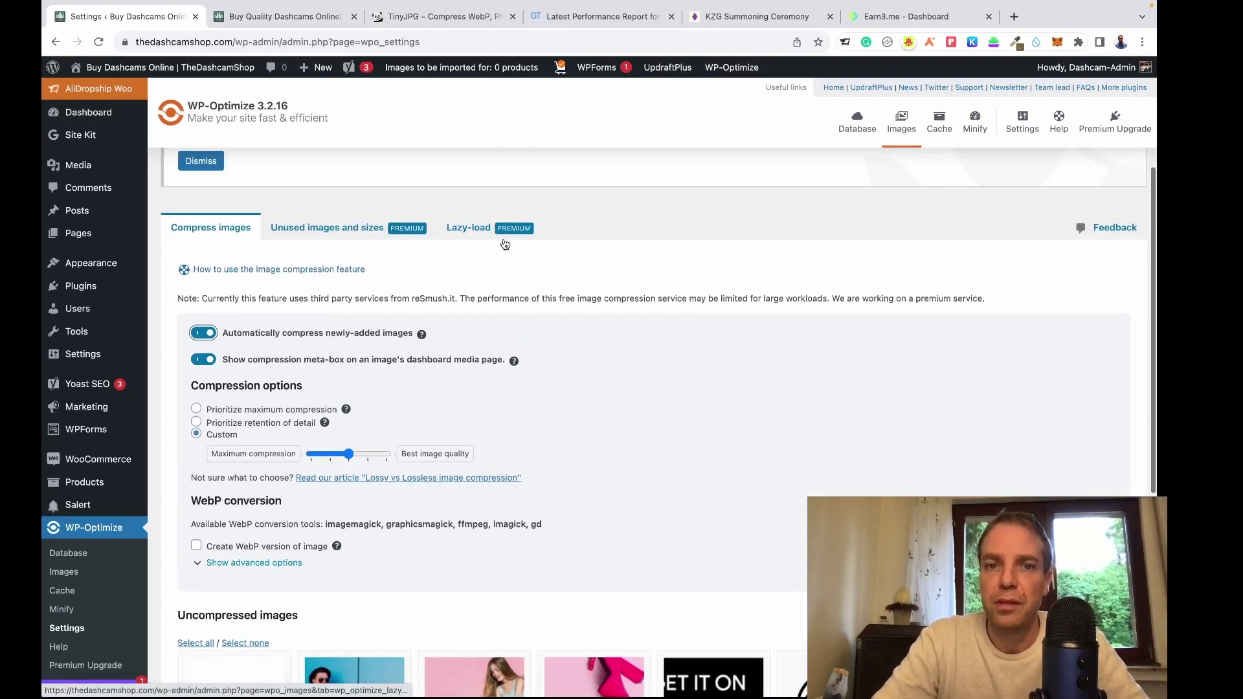
scroll(832, 196, "up", 1)
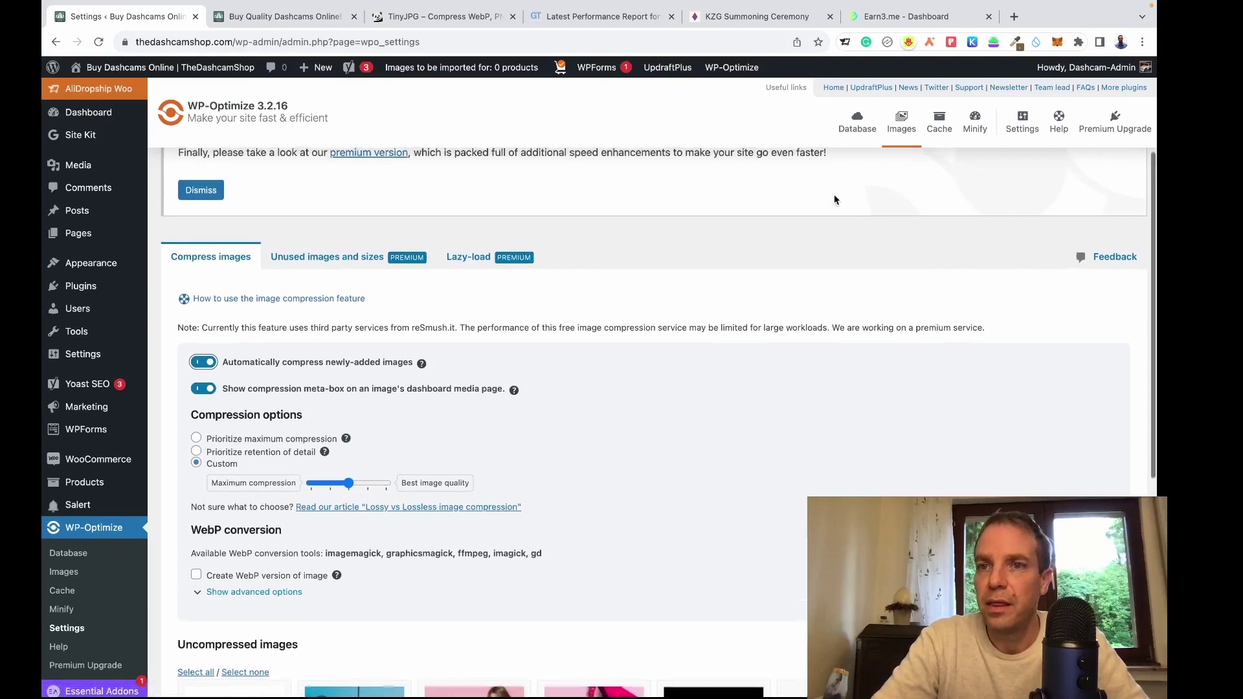
- Enable page caching in the cache settings and save the changes
left_click(939, 132)
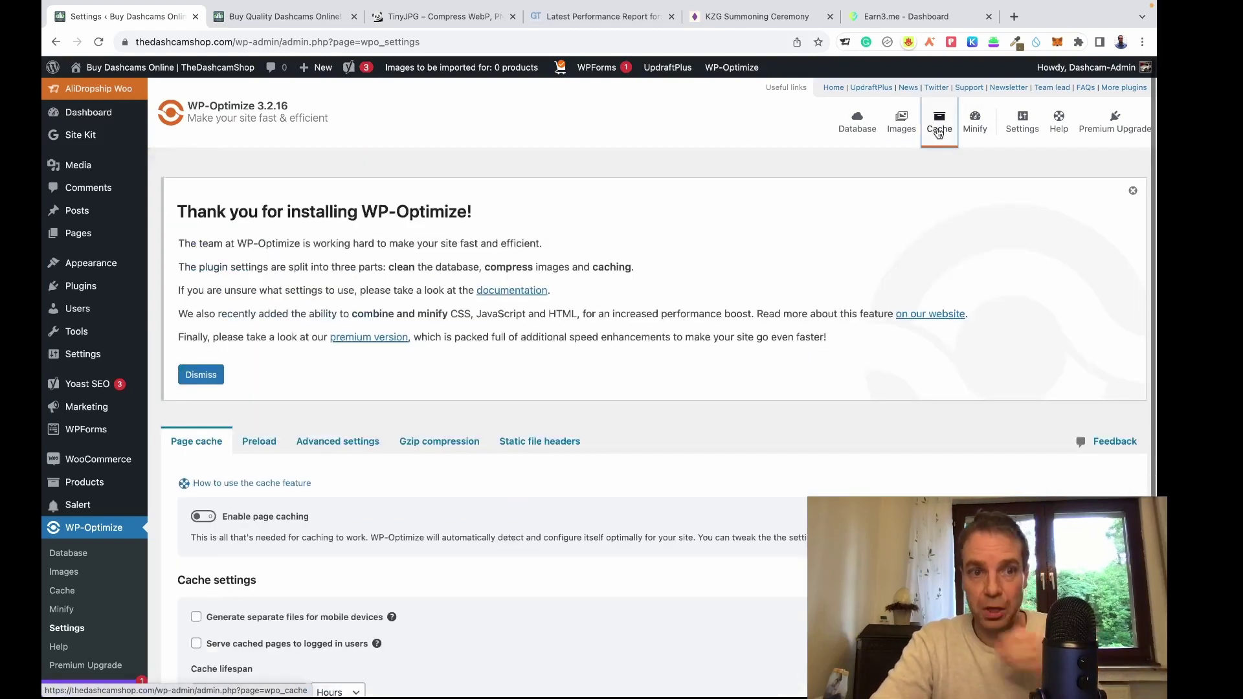
scroll(647, 421, "down", 2)
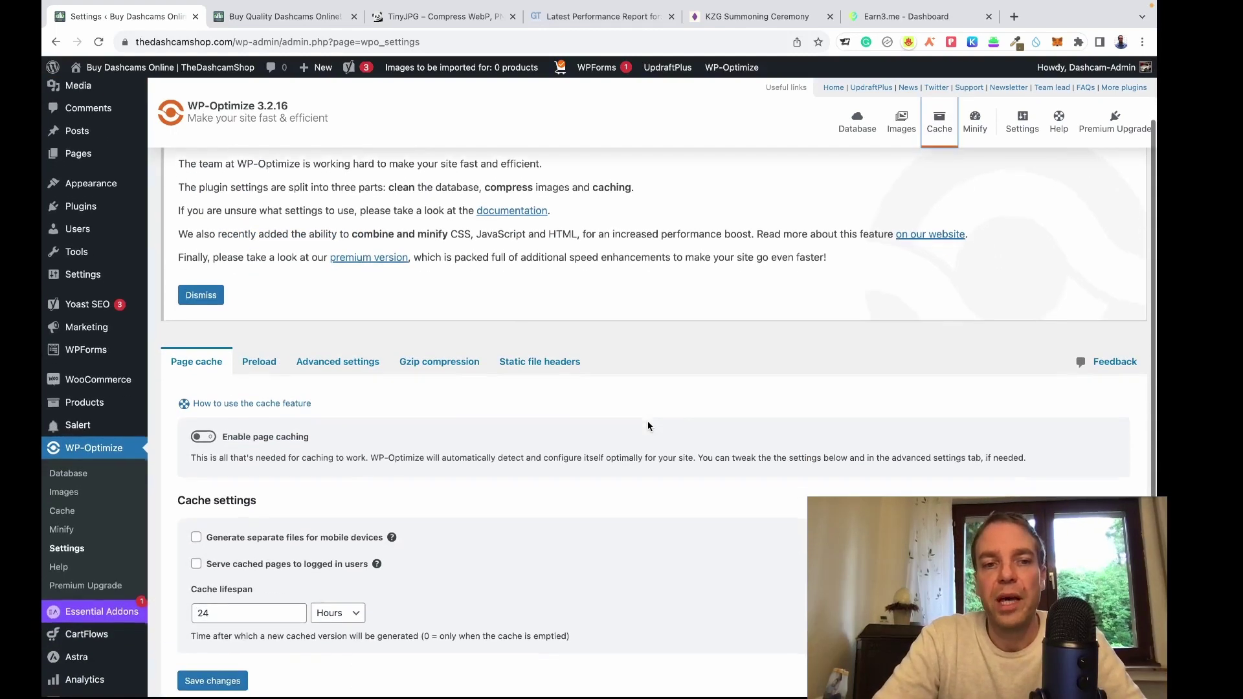
left_click(224, 437)
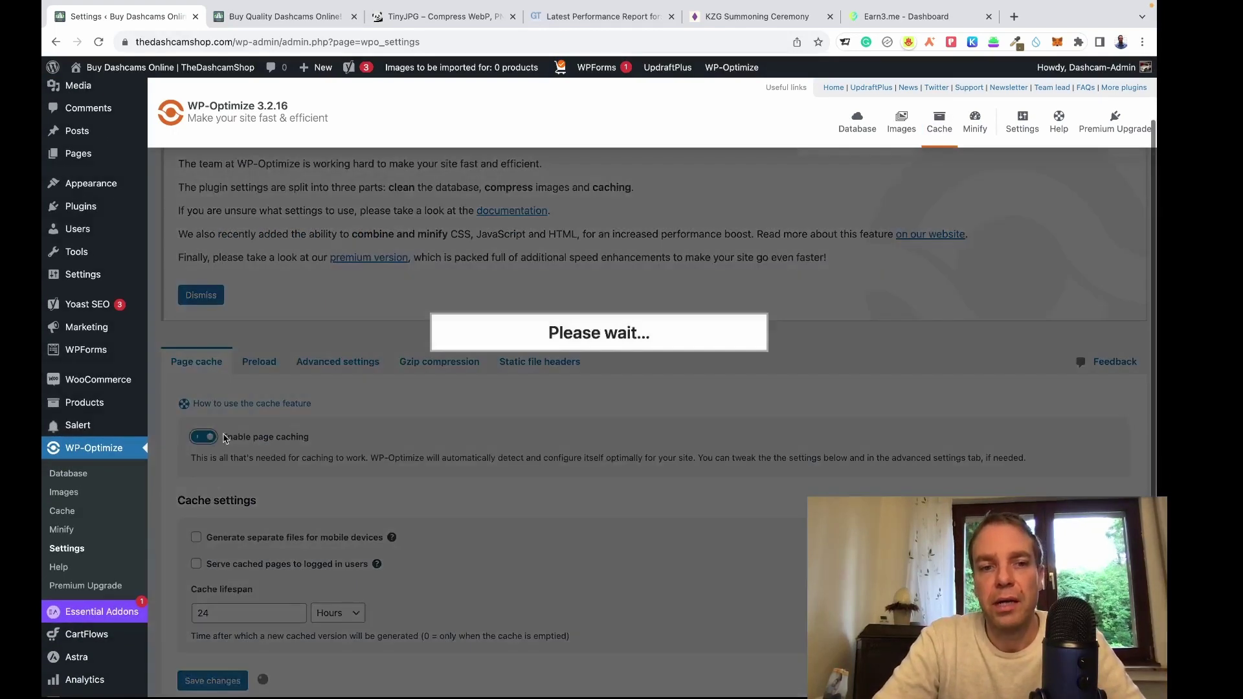
scroll(230, 435, "down", 2)
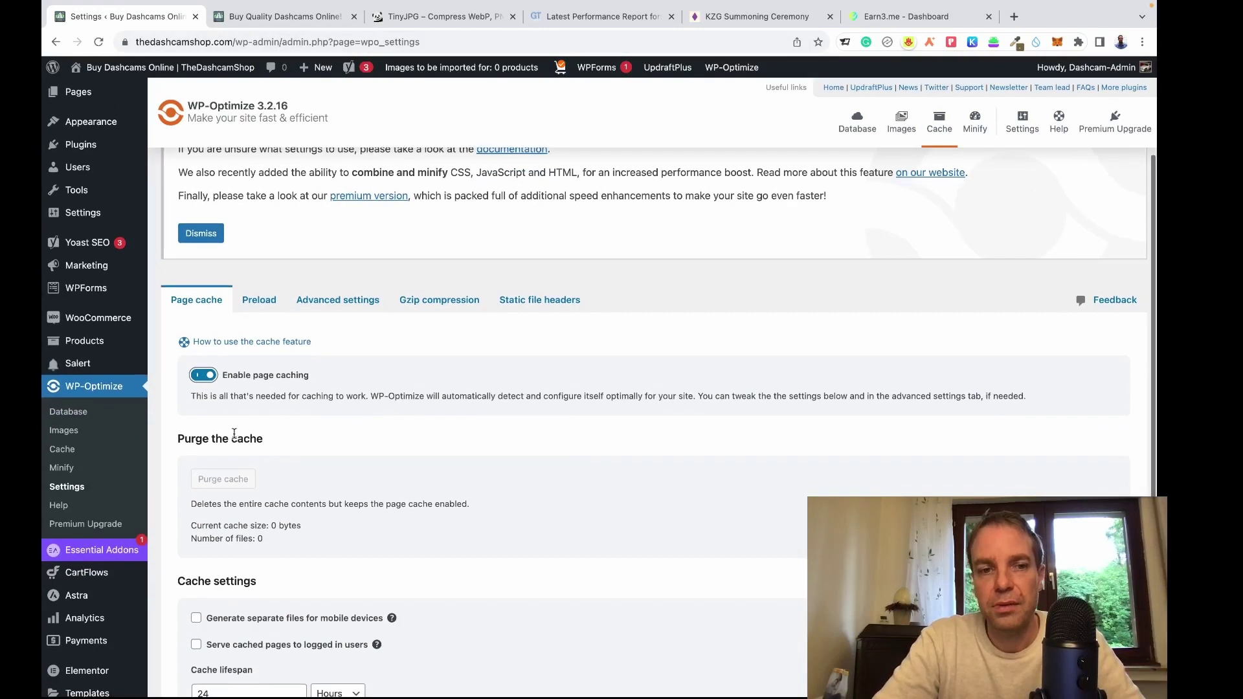
scroll(234, 433, "down", 1)
scroll(335, 431, "down", 1)
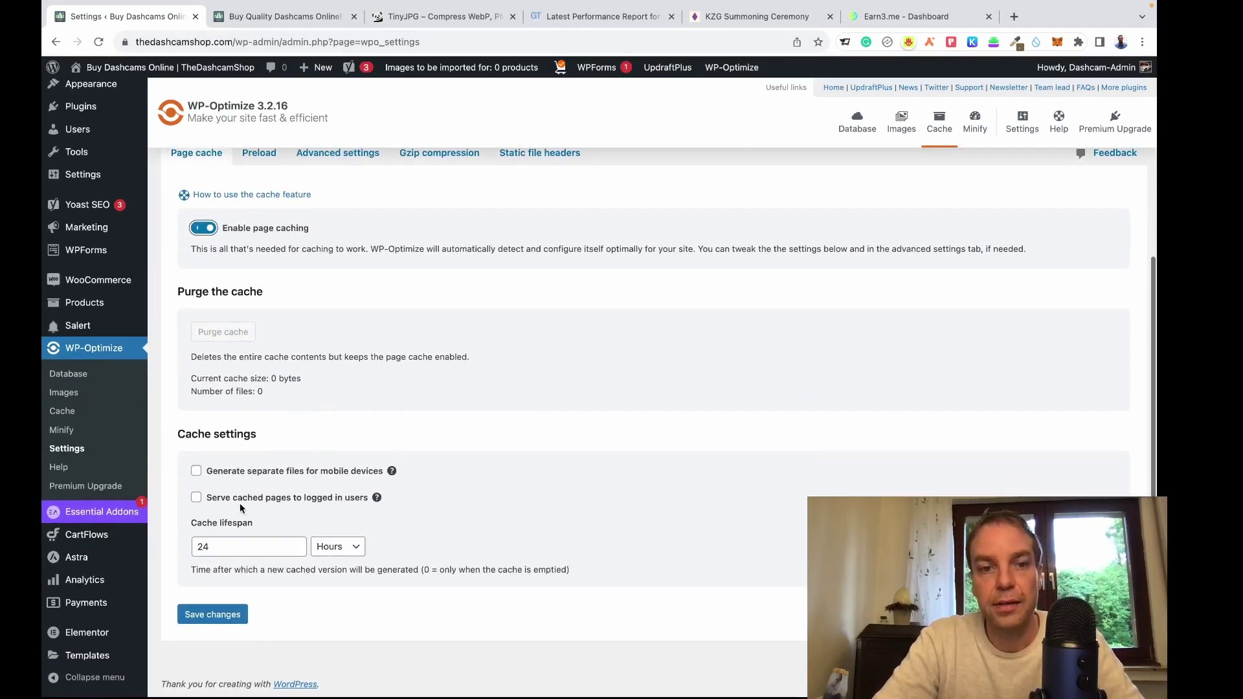
left_click(212, 616)
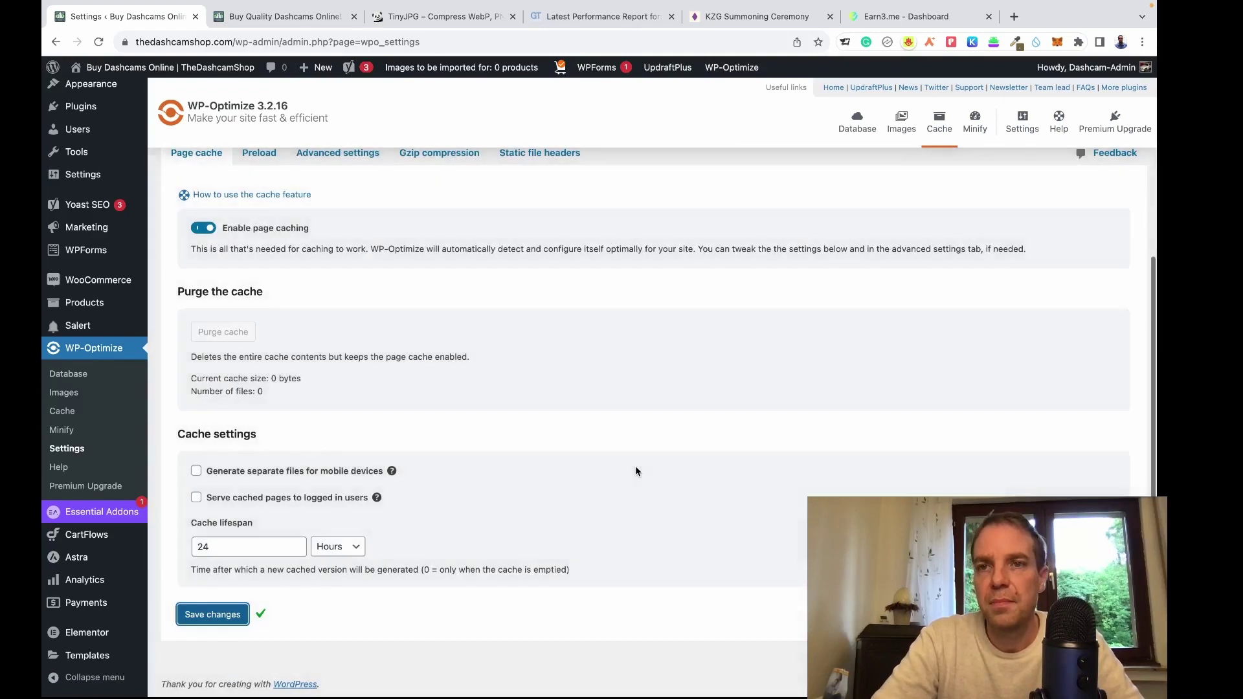
- Run the cache preload now, activate scheduled cache preloading with the schedule type Same as cache lifespan, and save the changes
scroll(635, 465, "up", 5)
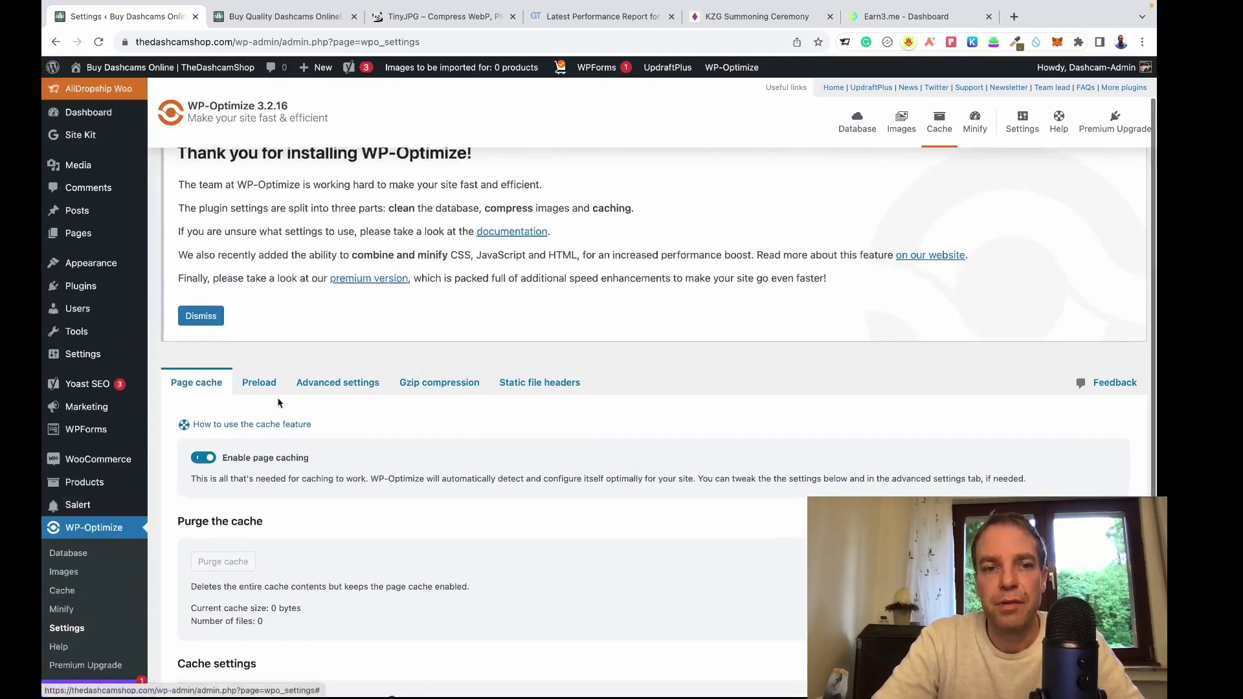
left_click(259, 384)
scroll(456, 387, "down", 2)
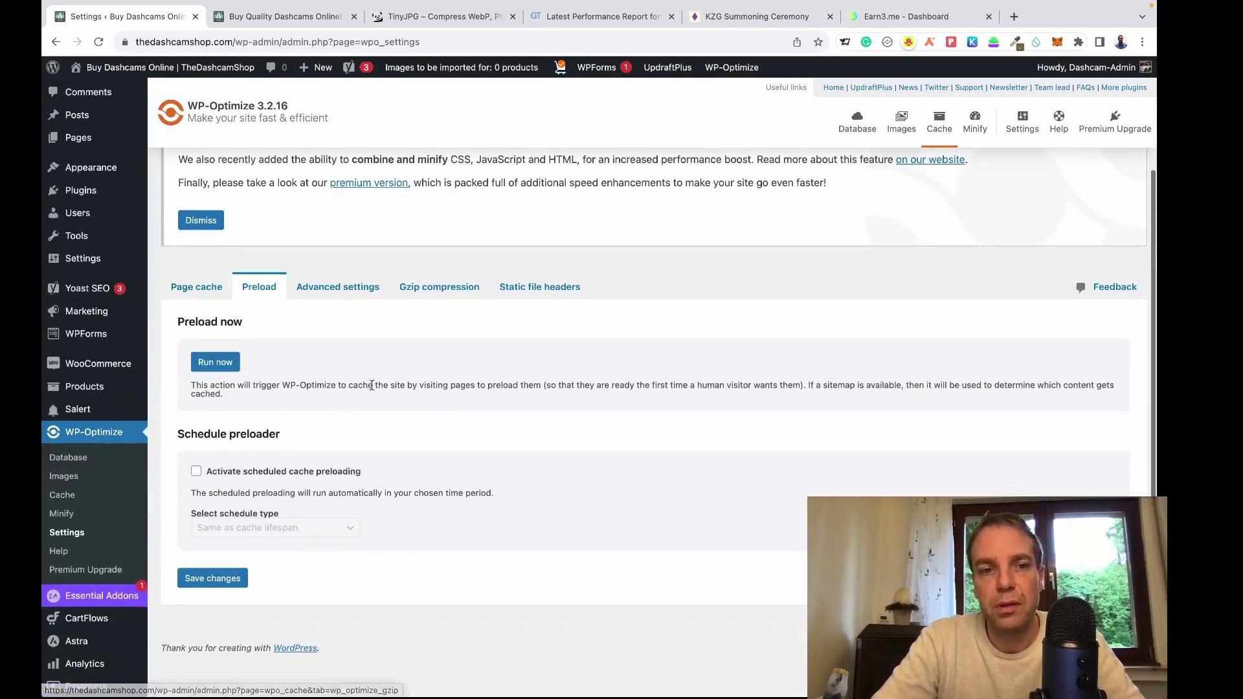
left_click(218, 367)
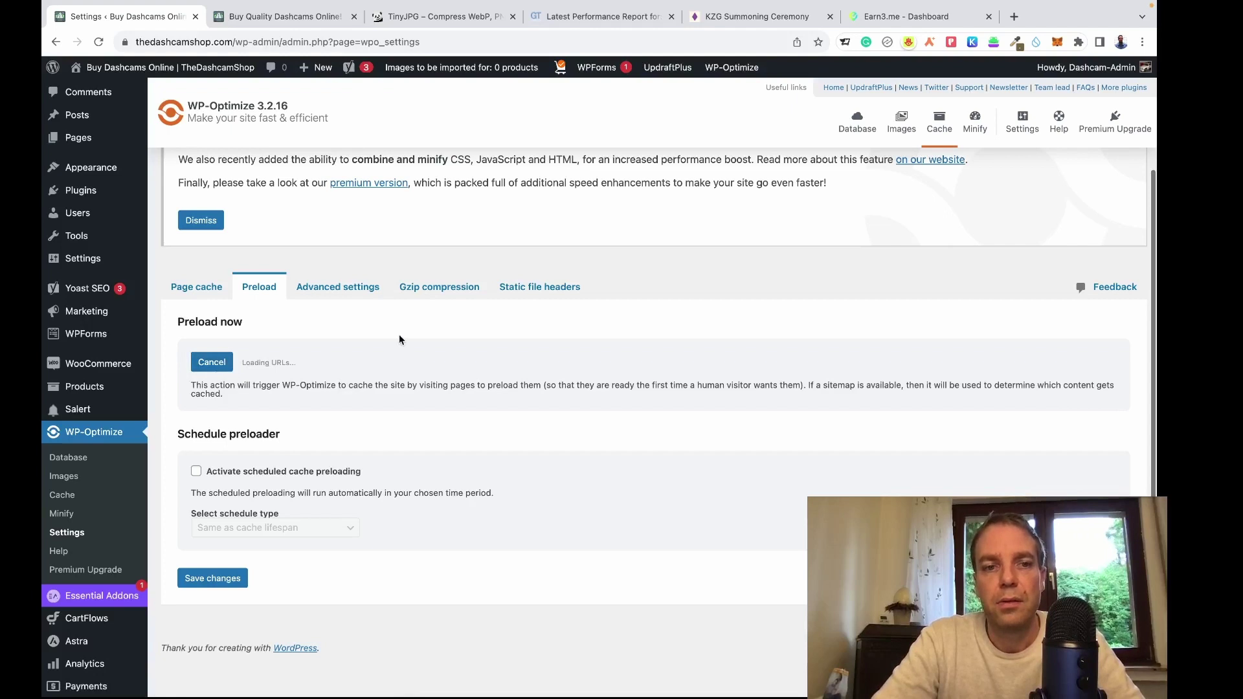
scroll(399, 334, "down", 1)
scroll(399, 334, "up", 2)
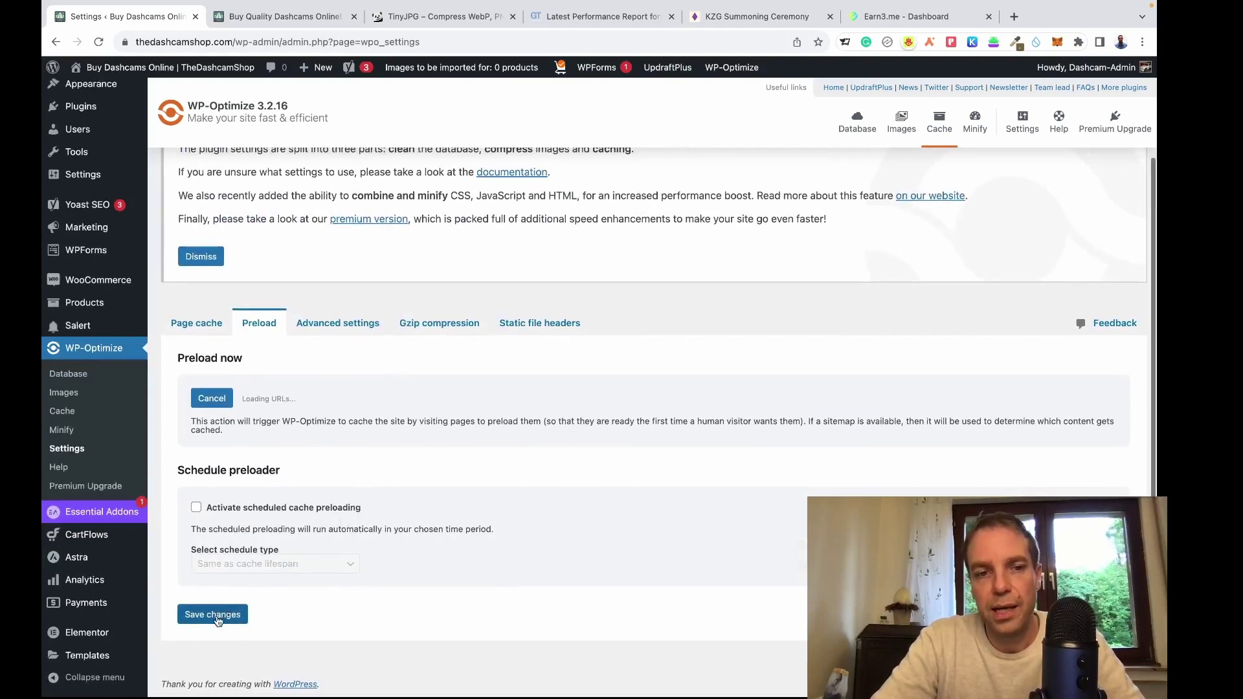
left_click(196, 508)
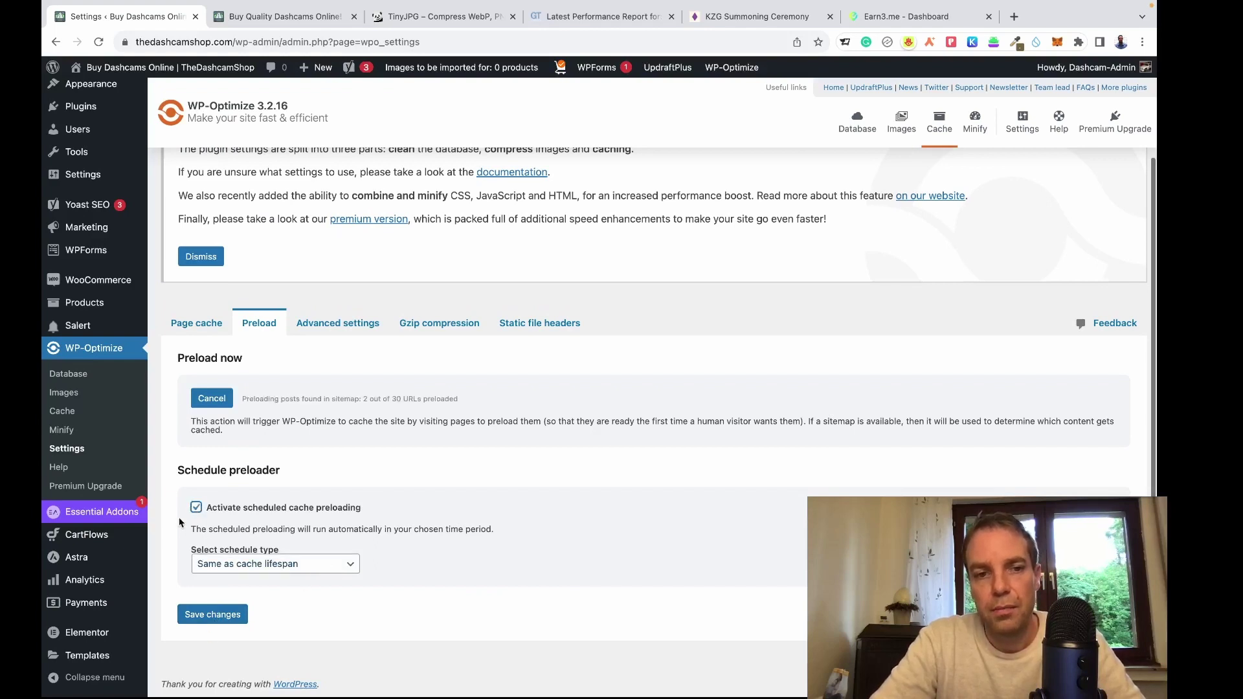
left_click(225, 623)
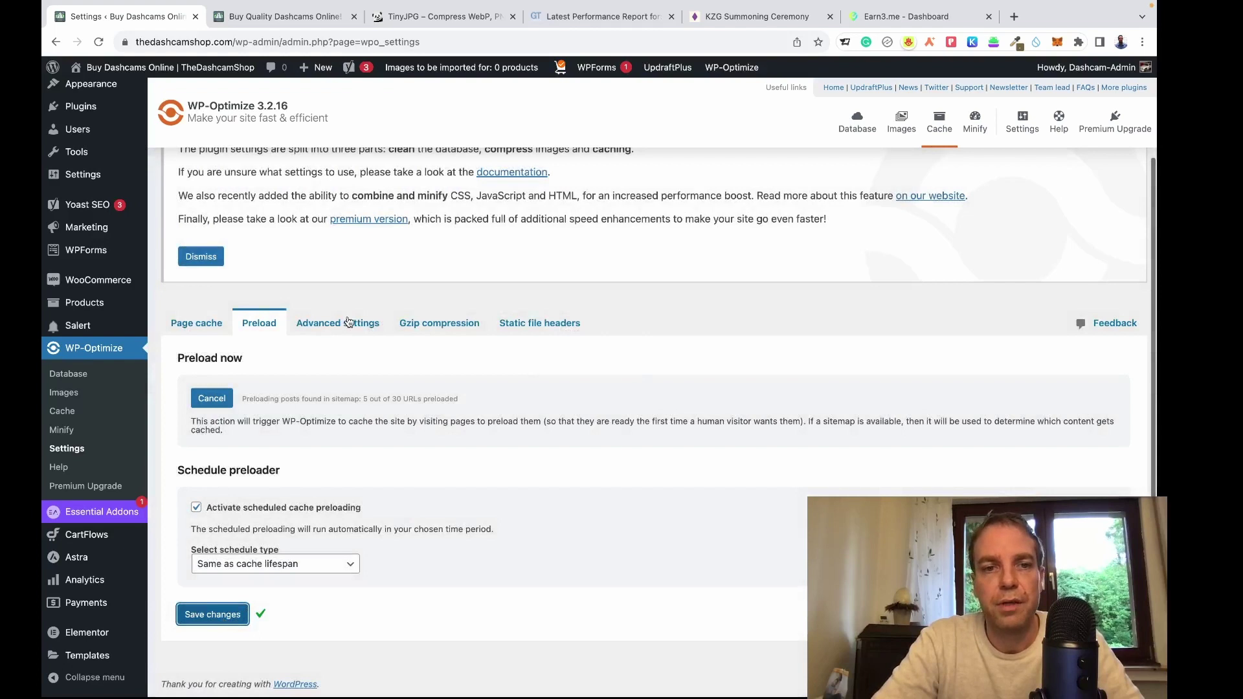
- Check the advanced cache and Gzip compression settings, and enable Minify for the website's HTML, JavaScript and CSS
left_click(354, 324)
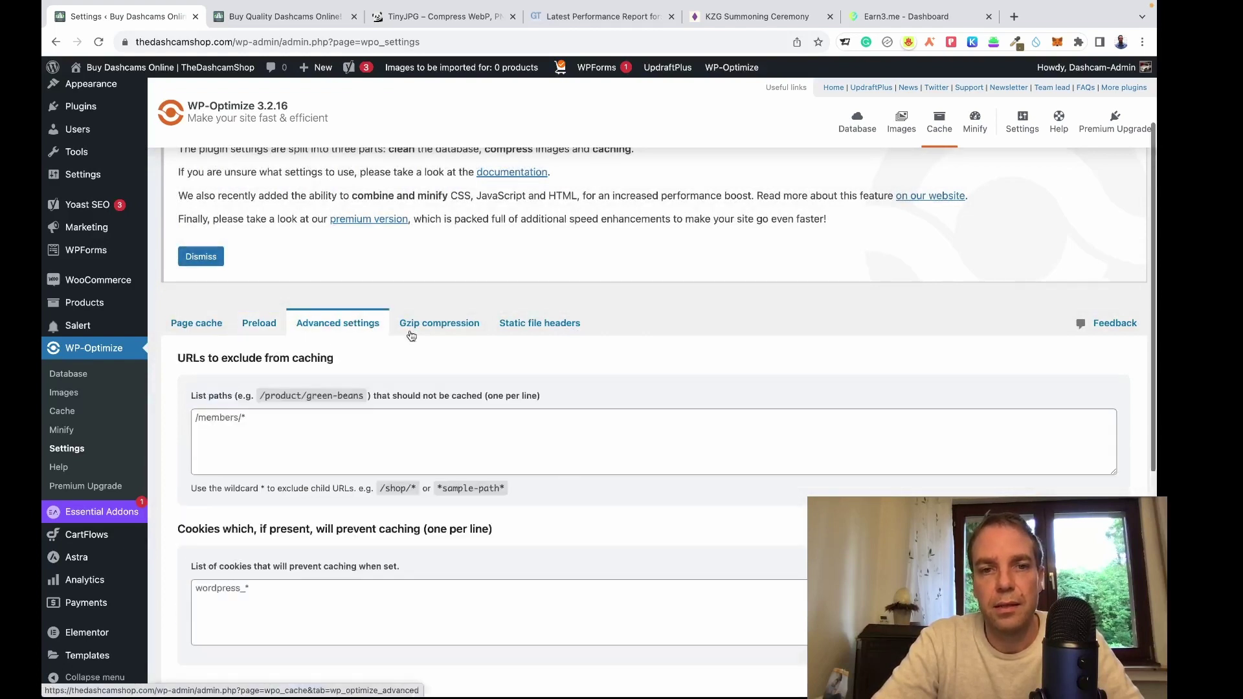
left_click(439, 324)
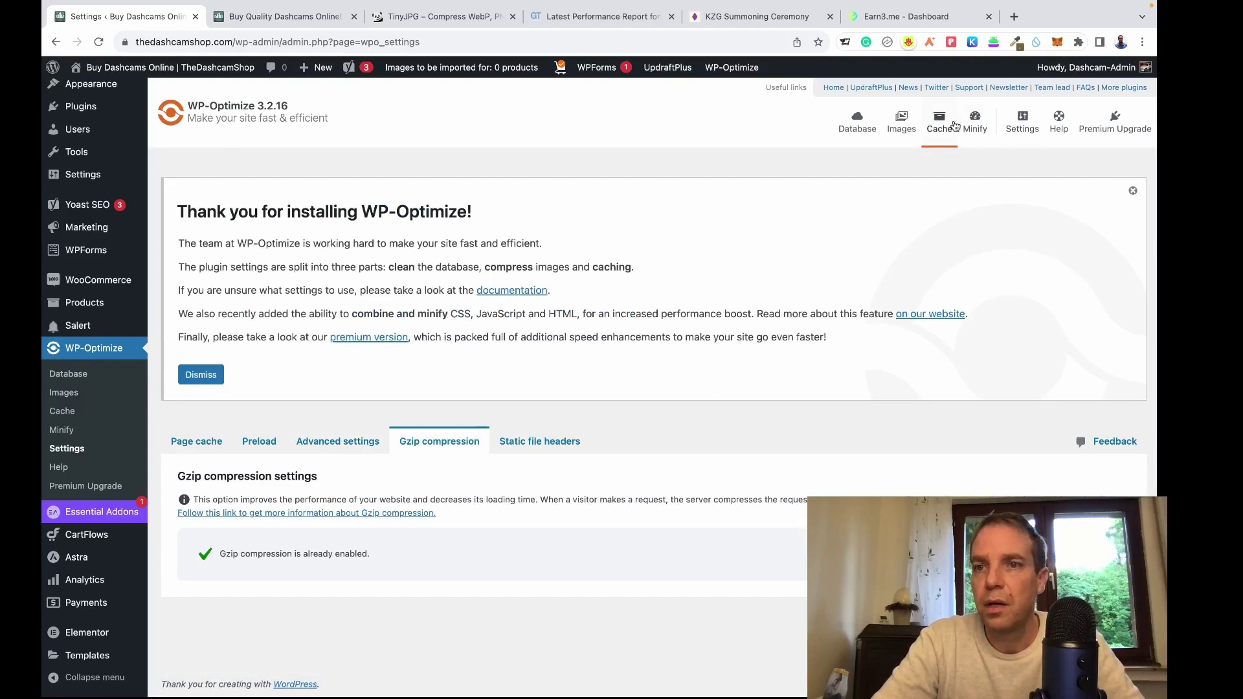
left_click(975, 123)
scroll(441, 385, "down", 3)
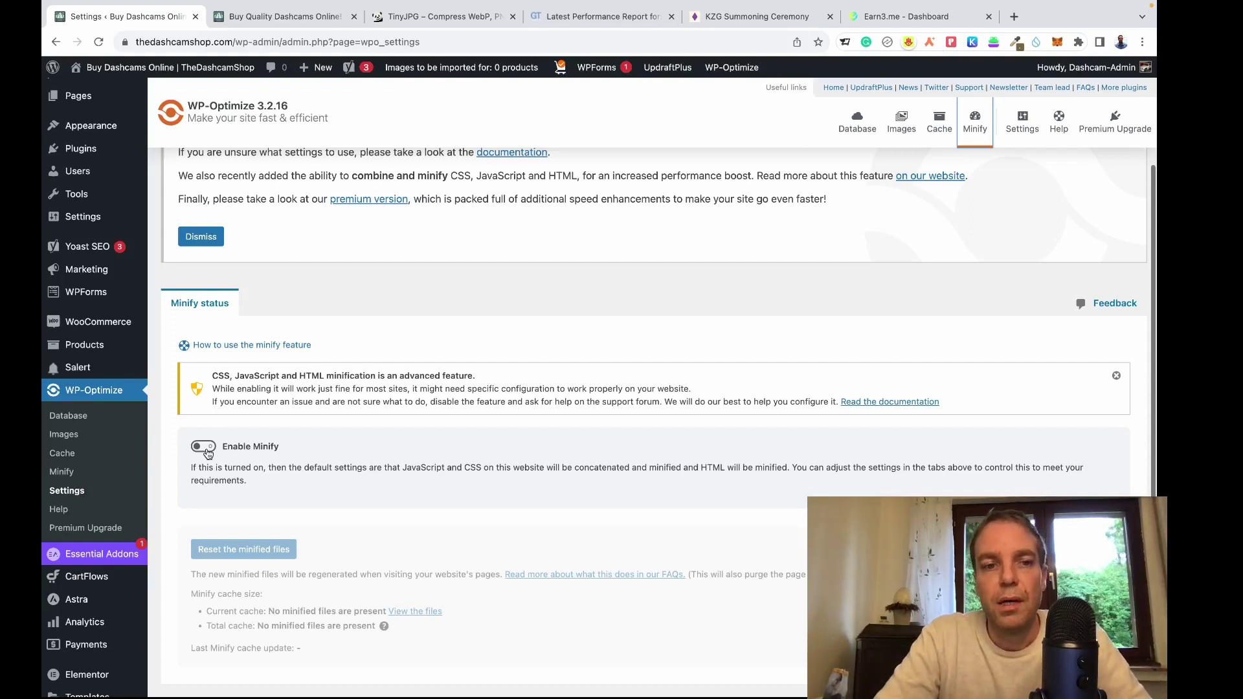
left_click(208, 452)
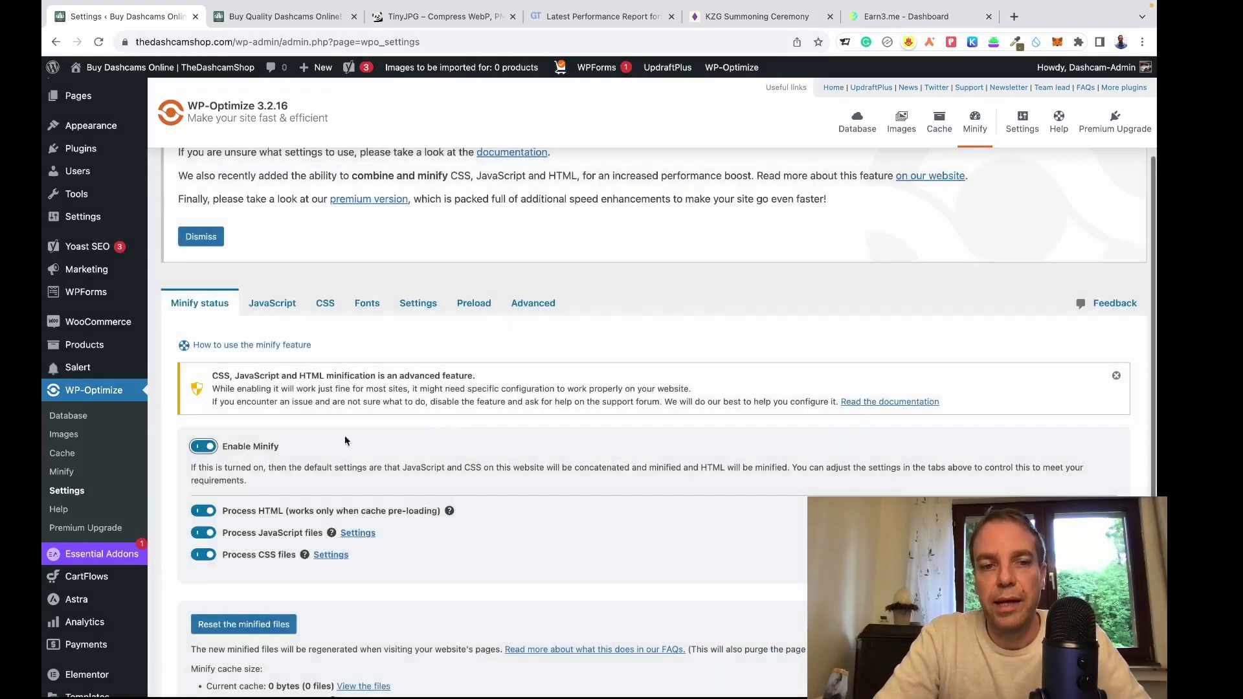
scroll(451, 430, "down", 1)
scroll(451, 430, "down", 3)
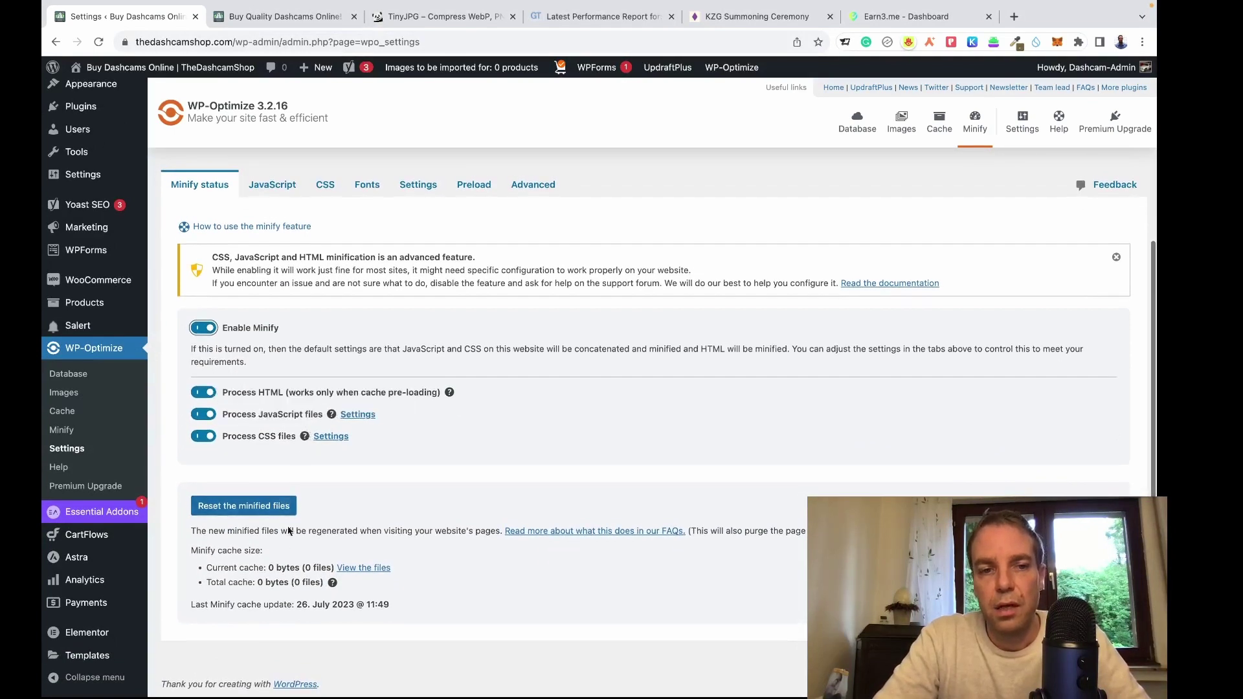
scroll(668, 372, "up", 4)
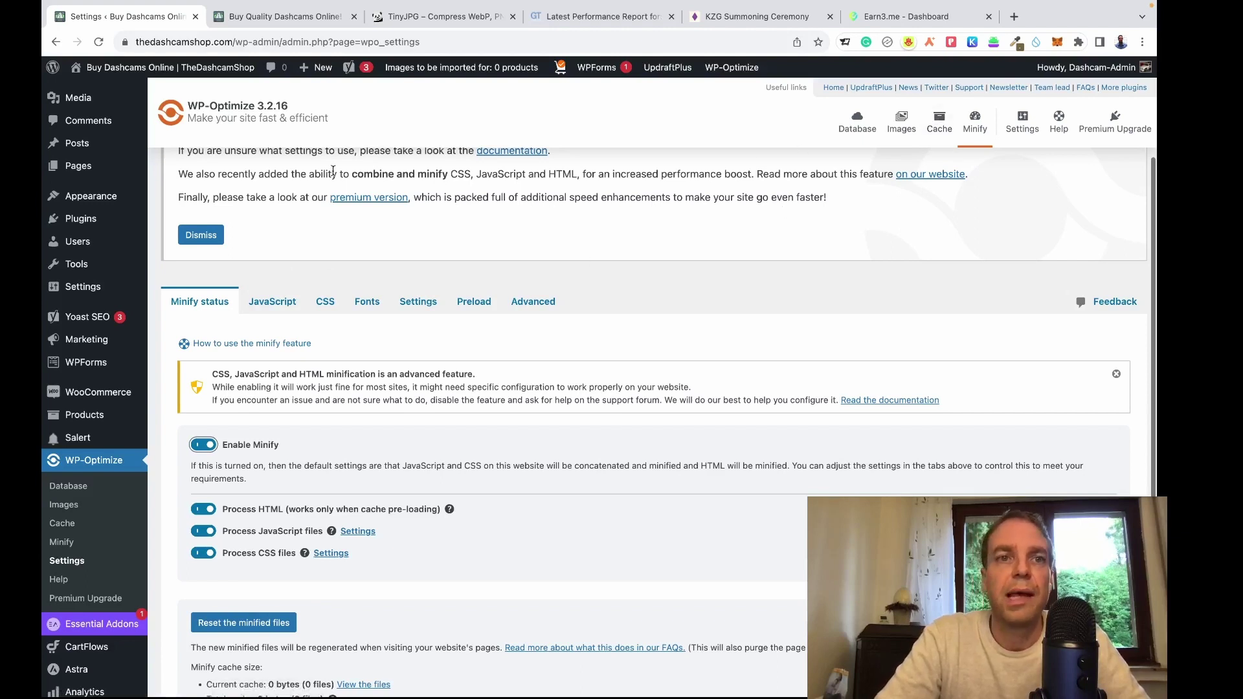
- Switch to GTmetrix, re-test the dashcam shop, and view the new performance report
left_click(613, 22)
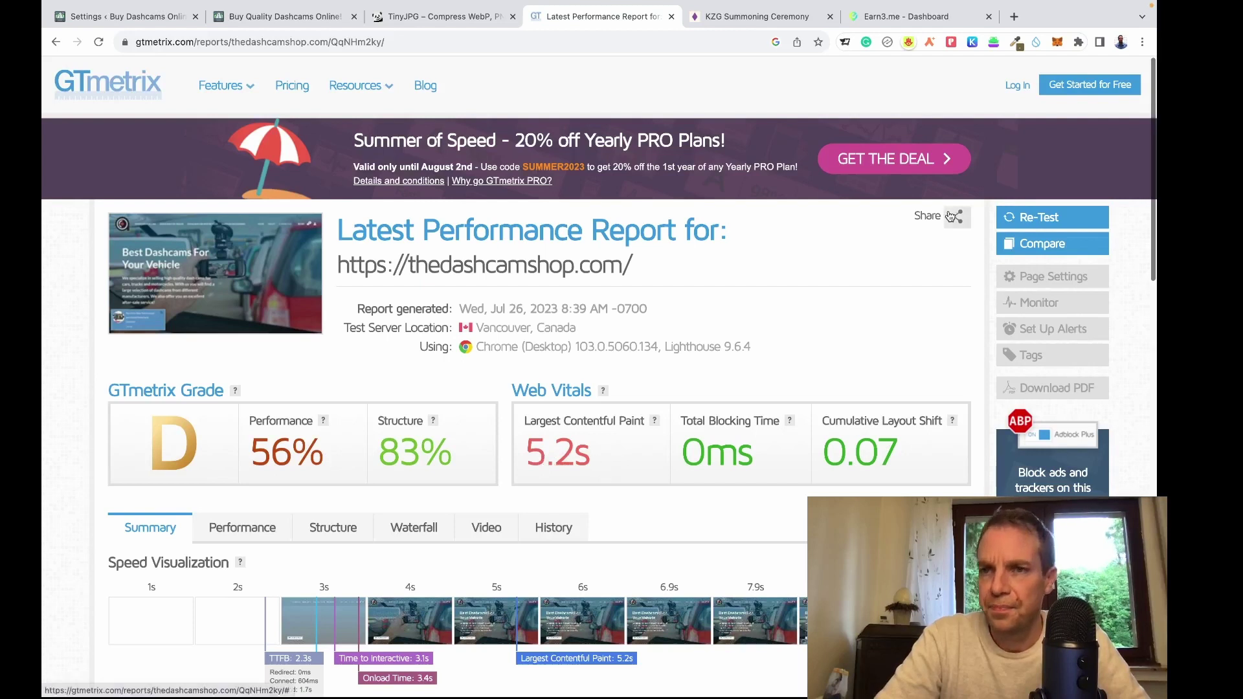
left_click(1045, 223)
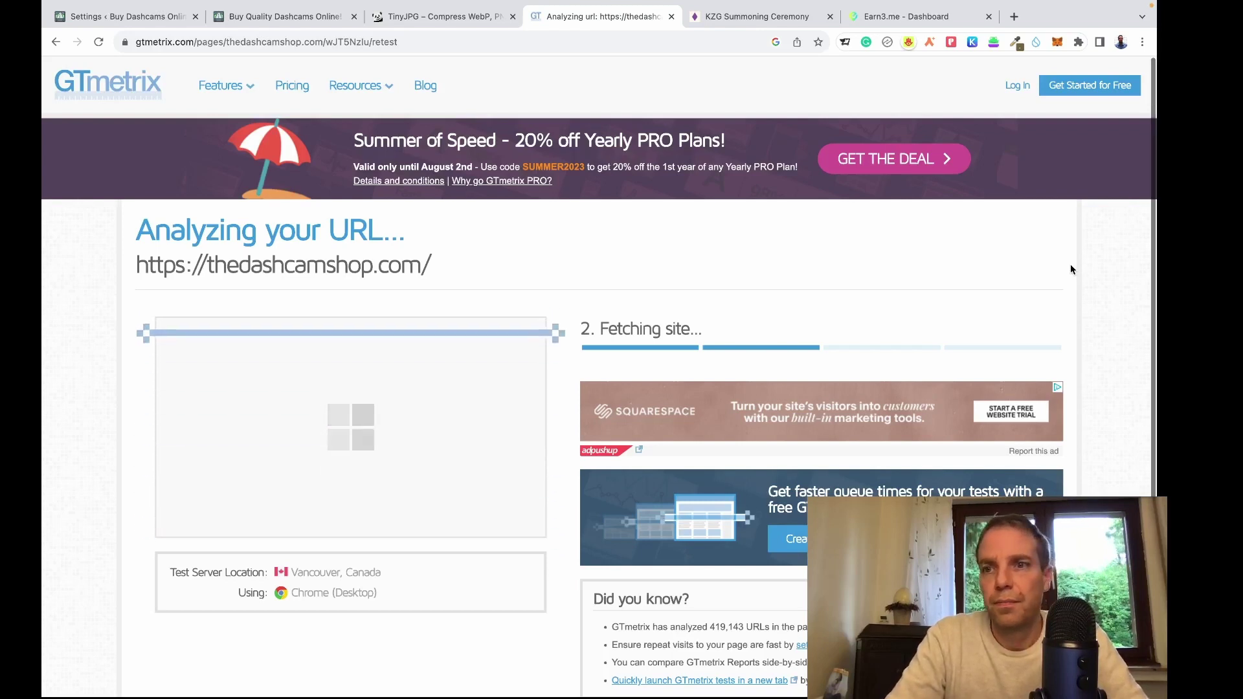
left_click(285, 16)
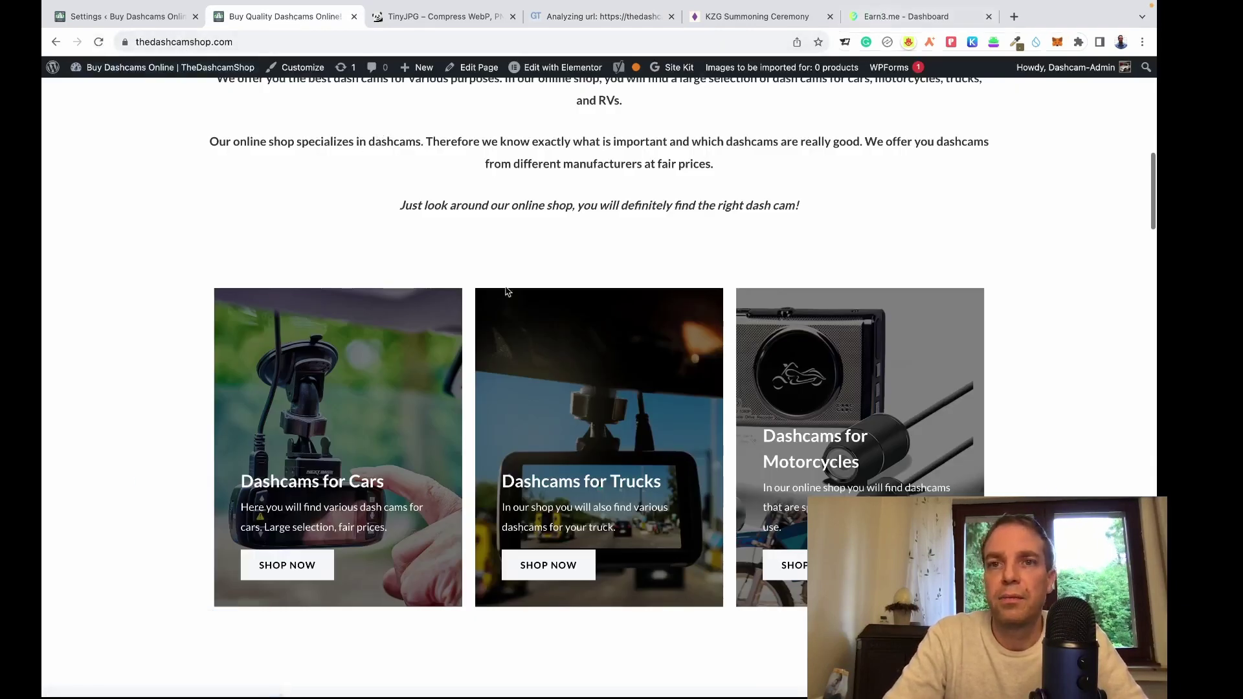
left_click(582, 21)
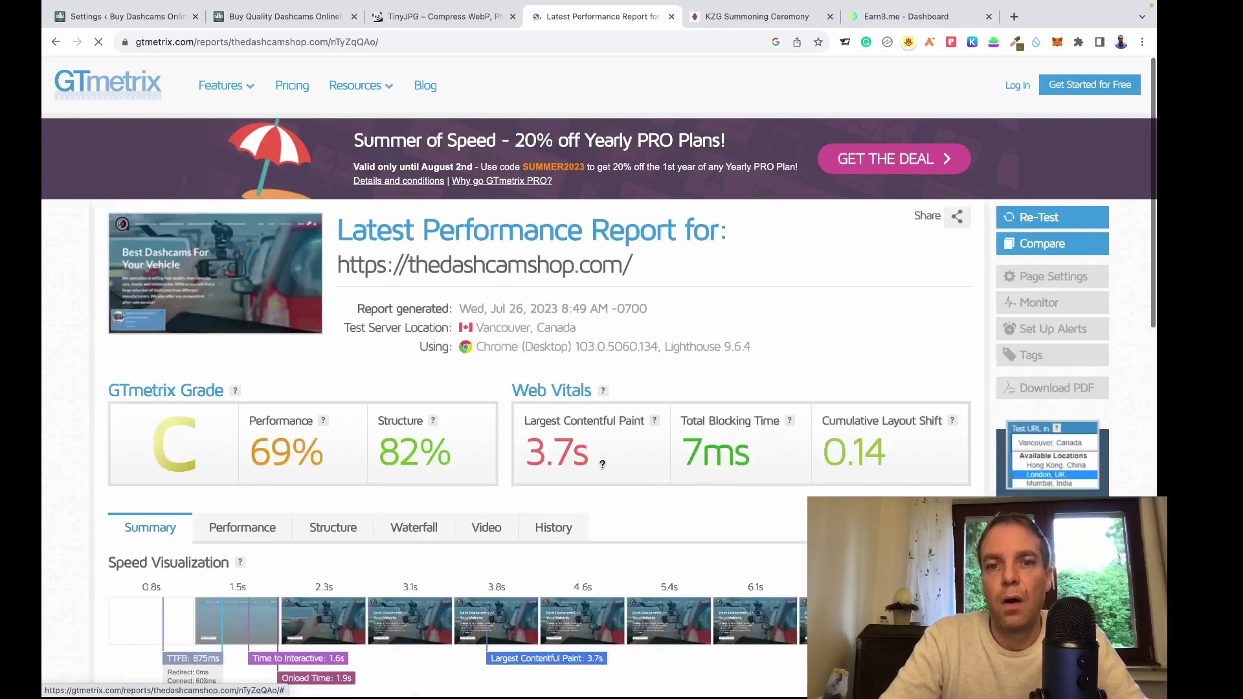
- Examine the new GTmetrix report's grade, web vitals, speed visualization and top issues for the dashcam shop
scroll(786, 354, "down", 2)
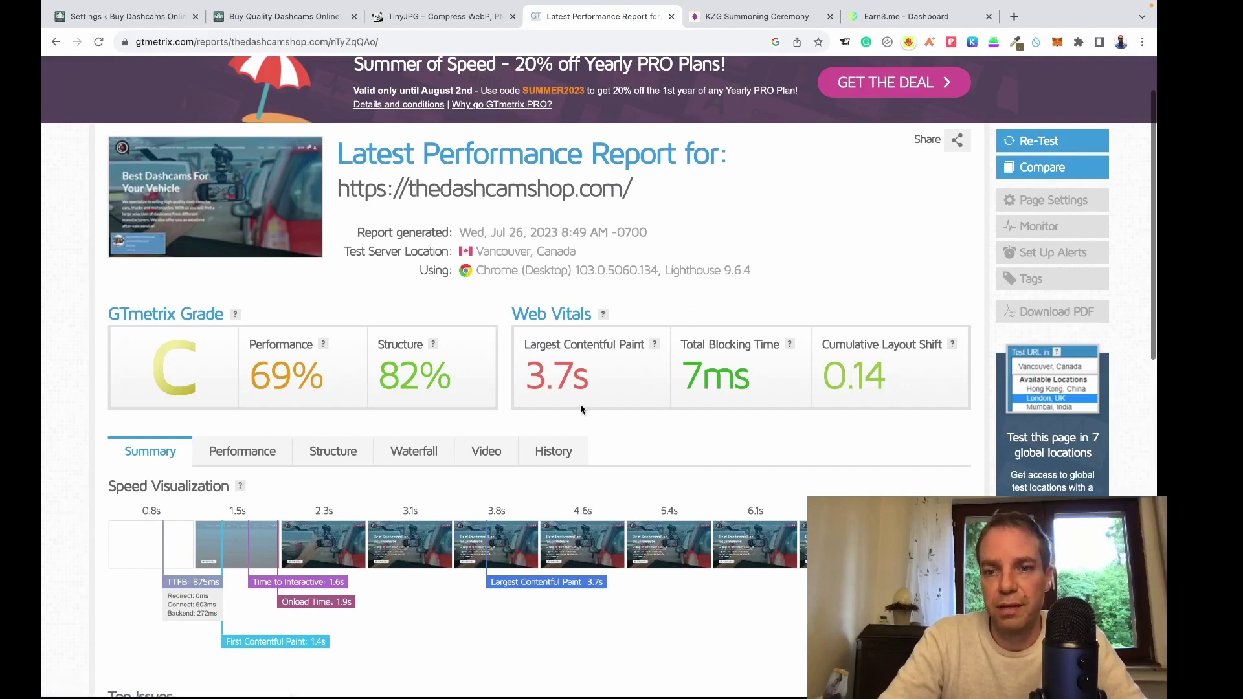
scroll(559, 585, "down", 2)
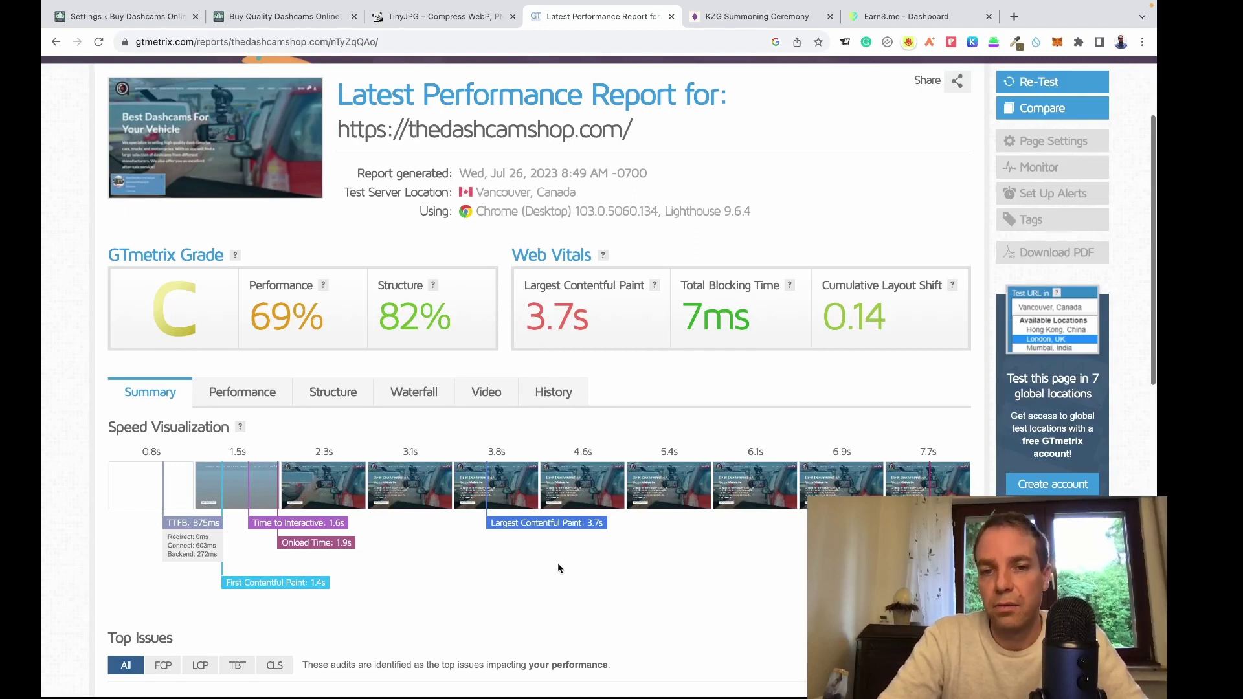
scroll(626, 570, "down", 1)
scroll(626, 570, "down", 4)
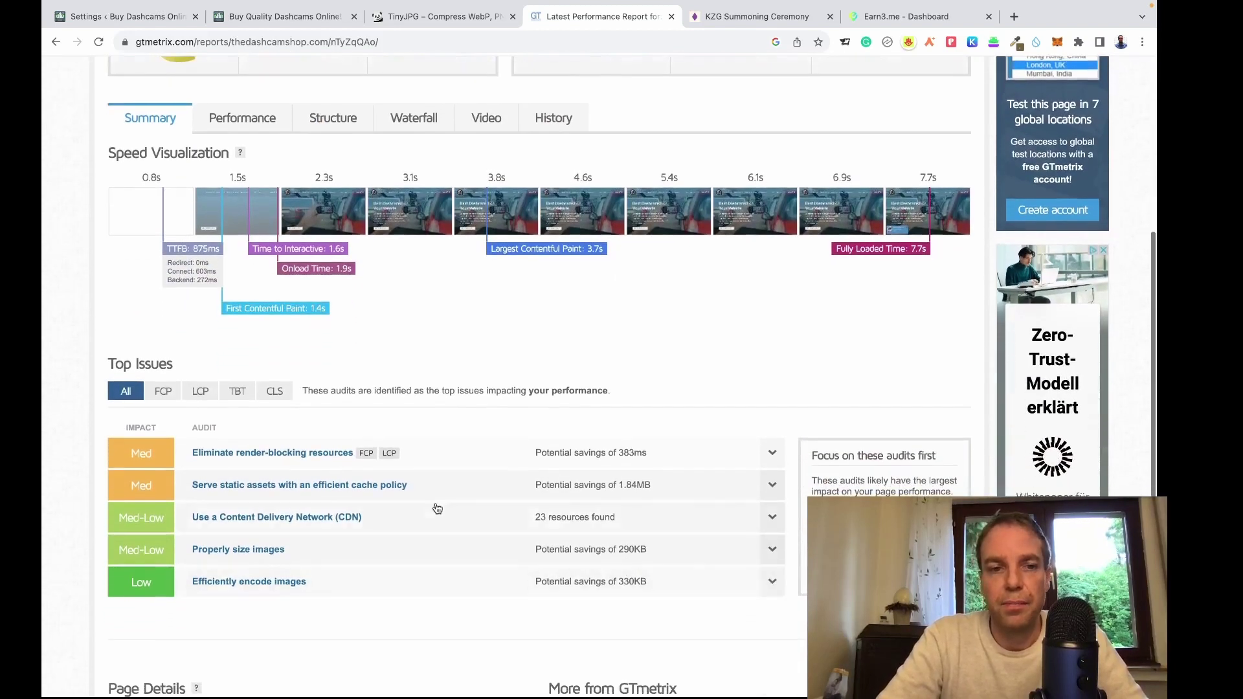
scroll(385, 486, "down", 1)
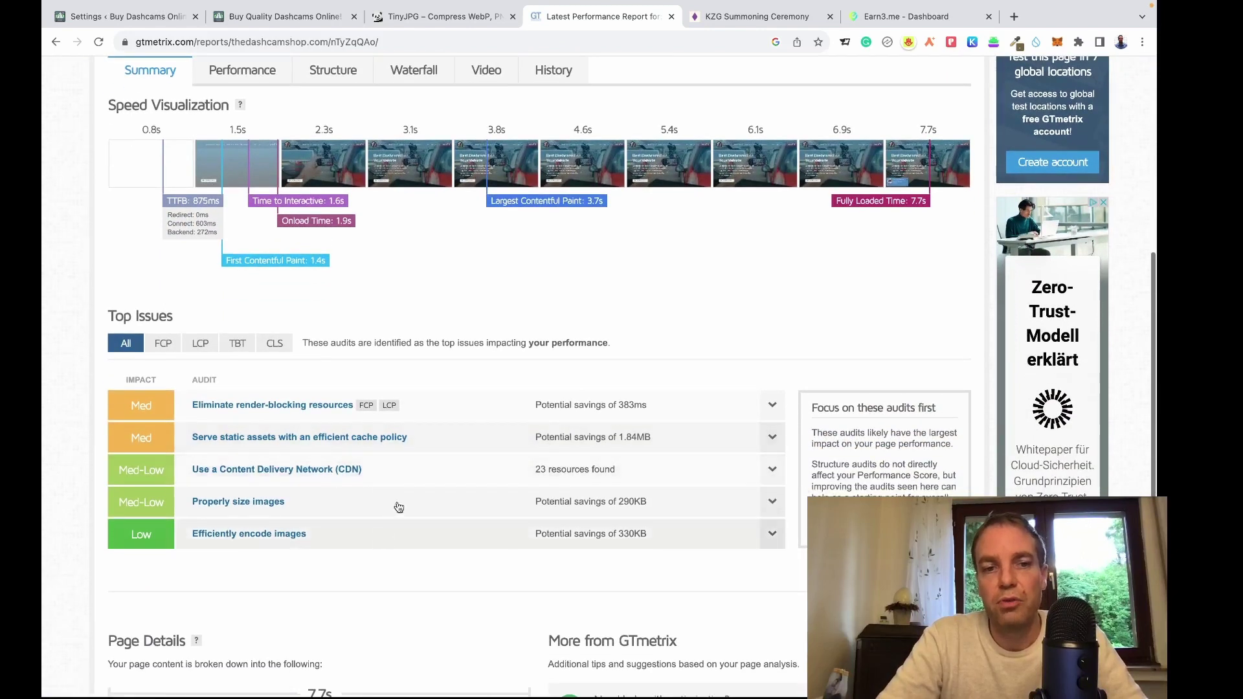
scroll(504, 401, "up", 1)
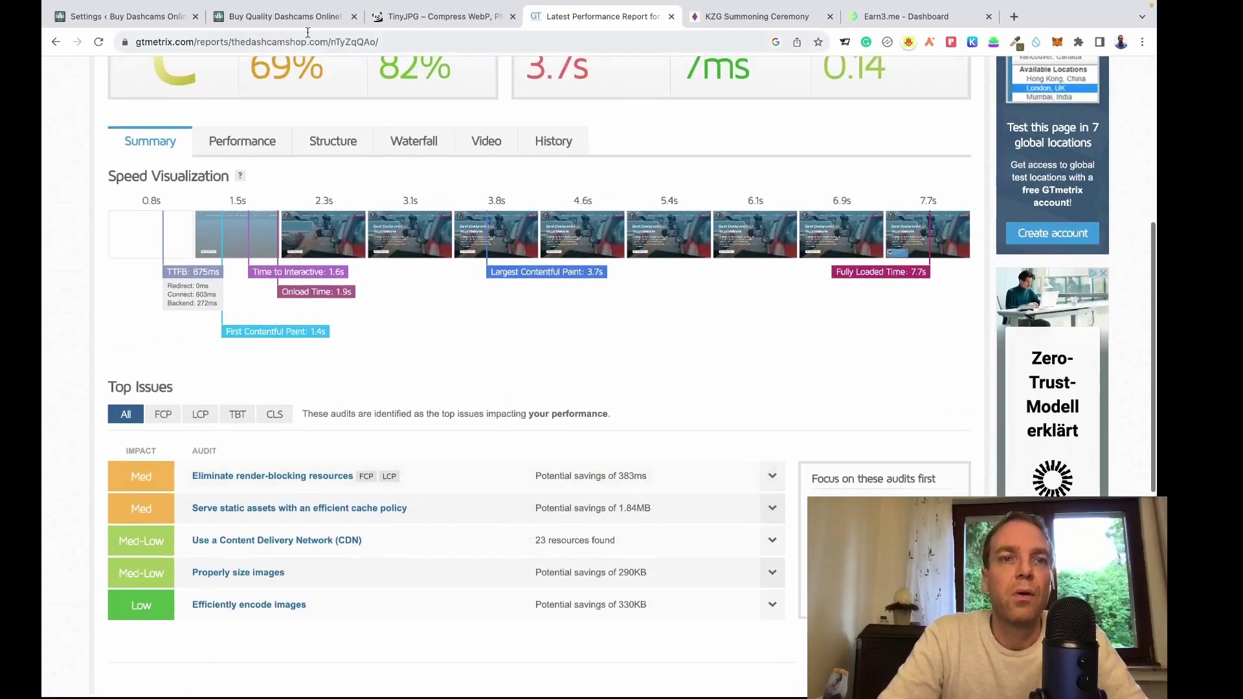
- Switch to the dashcam shop's homepage and look over its category, featured product and banner images
left_click(253, 18)
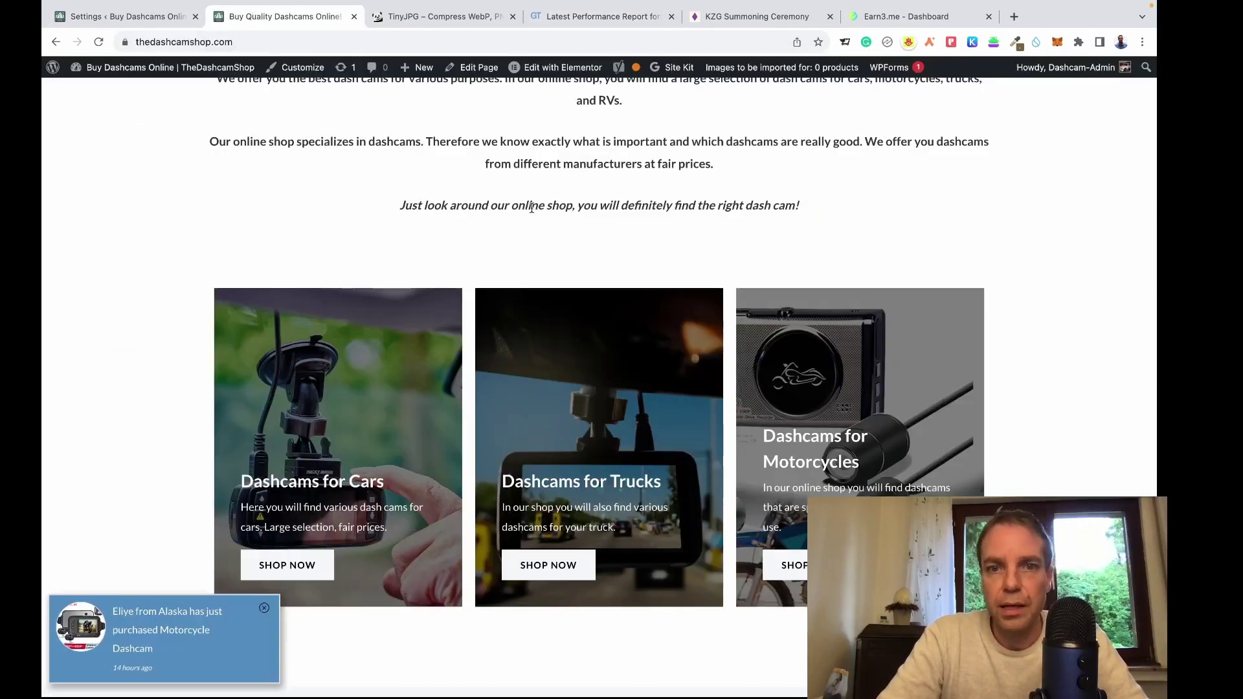
scroll(821, 282, "down", 15)
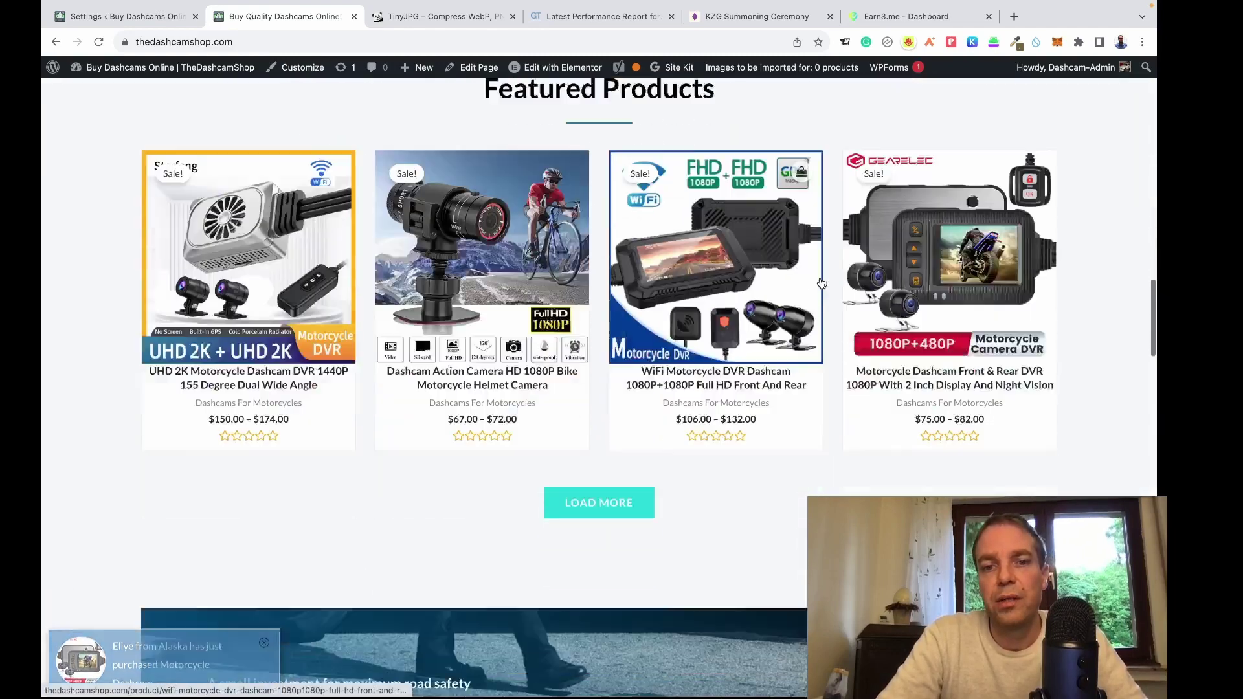
scroll(821, 283, "down", 15)
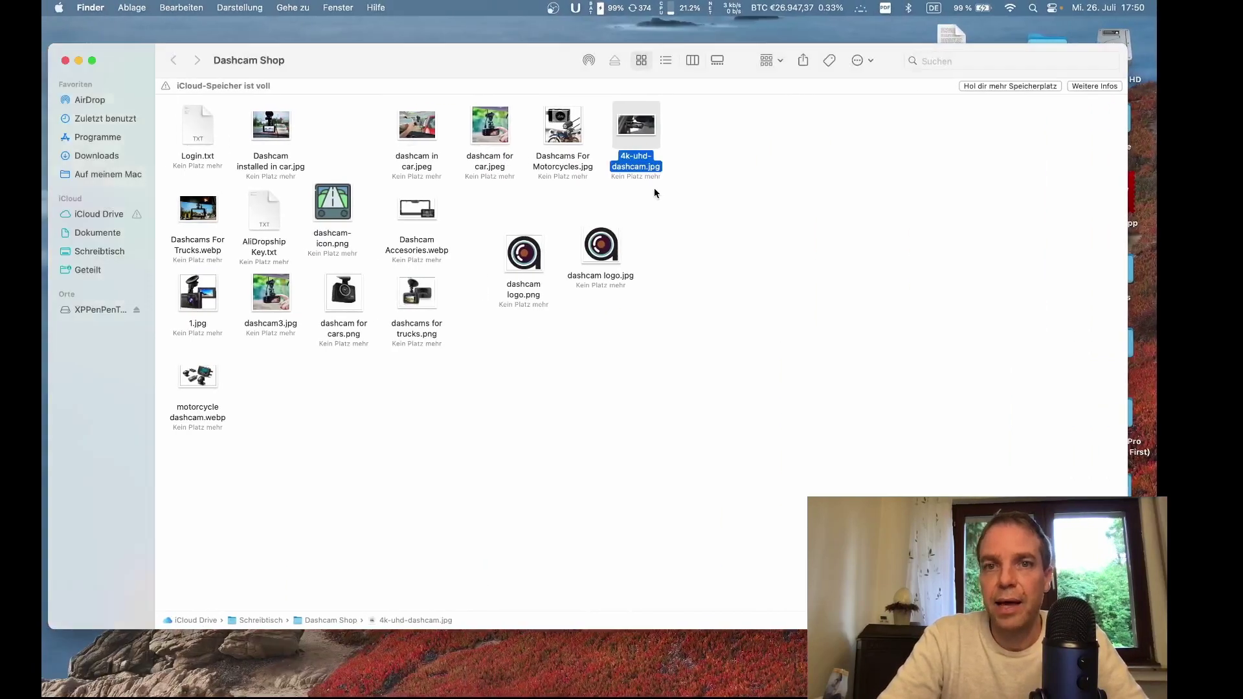
- Switch to Finder and check the file information of 4k-uhd-dashcam.jpg in the Dashcam Shop folder
left_click(636, 212)
left_click(637, 123)
right_click(636, 123)
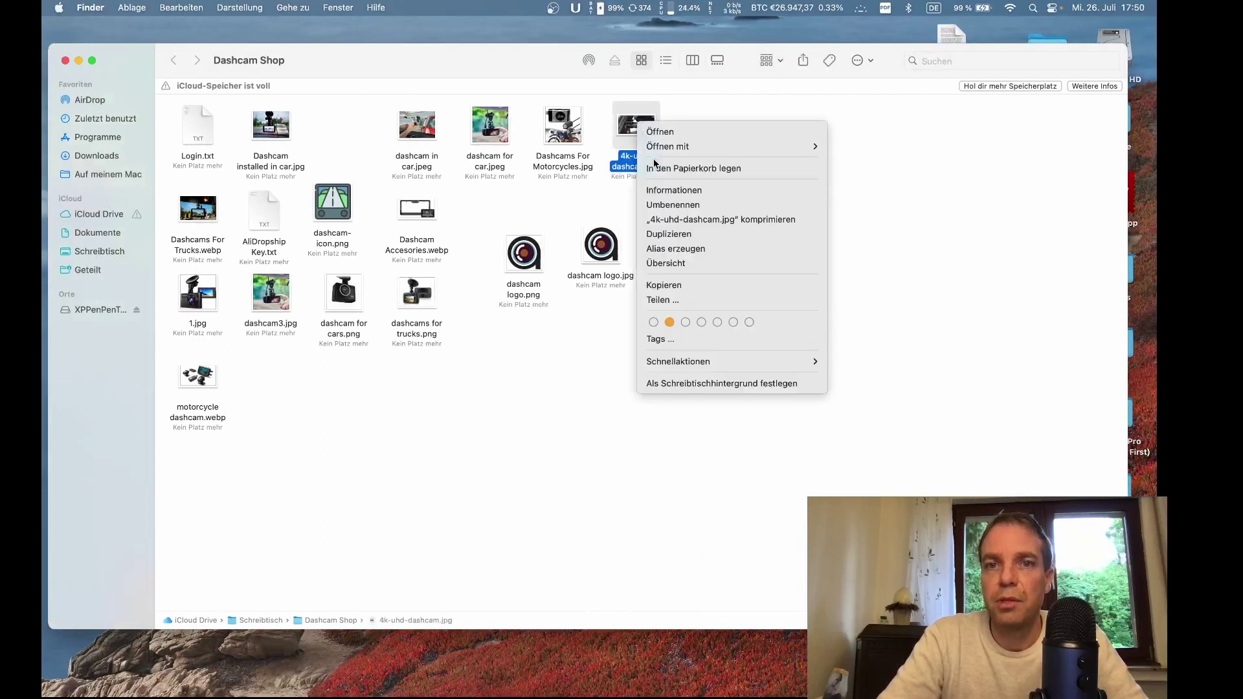
left_click(702, 190)
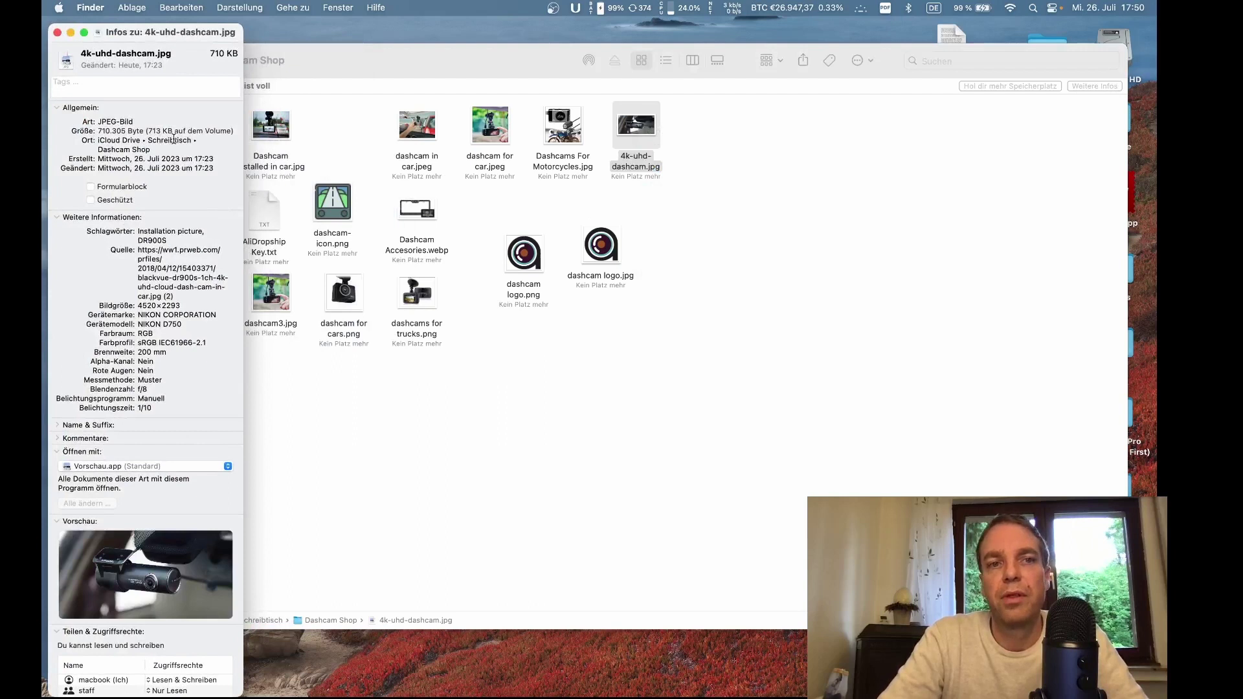
left_click(57, 32)
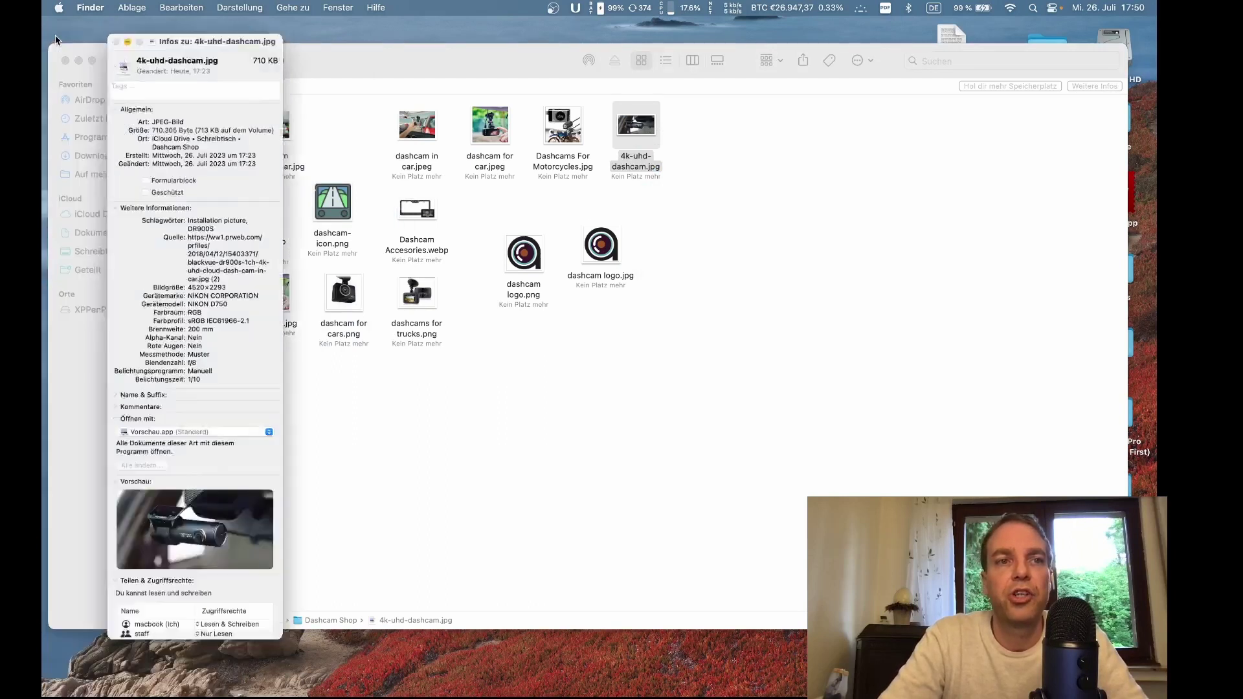
left_click(658, 212)
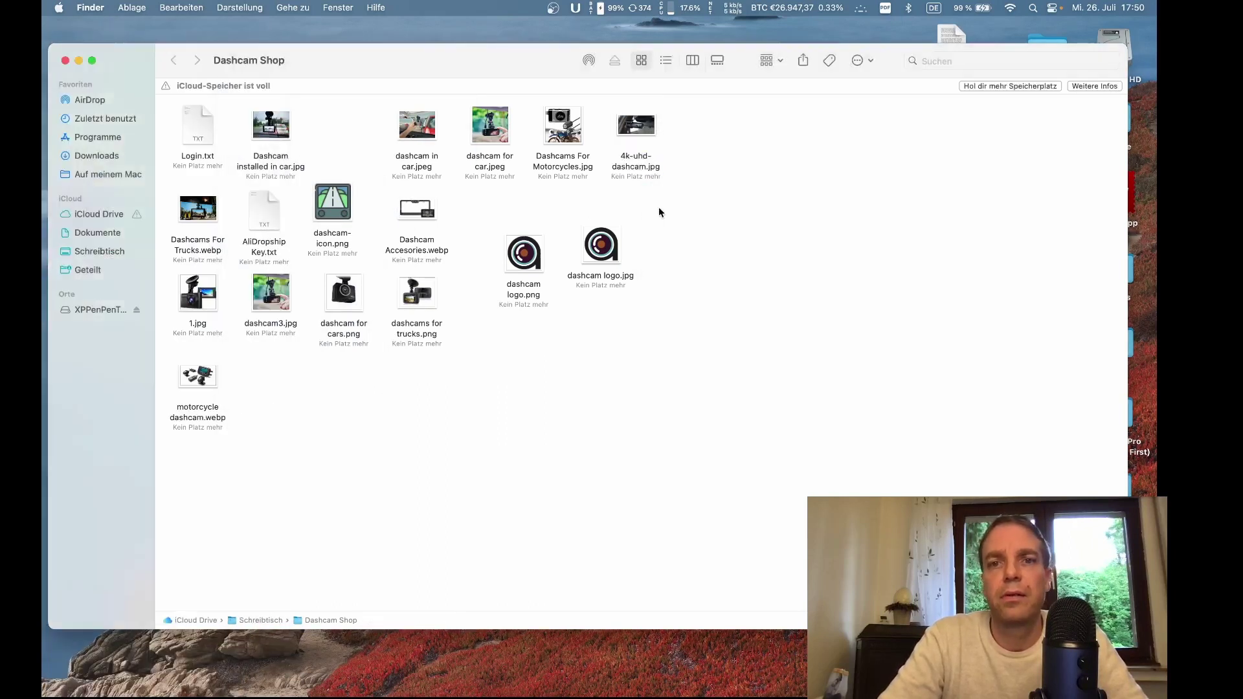
- Convert 4k-uhd-dashcam.jpg to a JPEG at the Groß image size and move the converted copy clear of the original
left_click(639, 135)
right_click(639, 133)
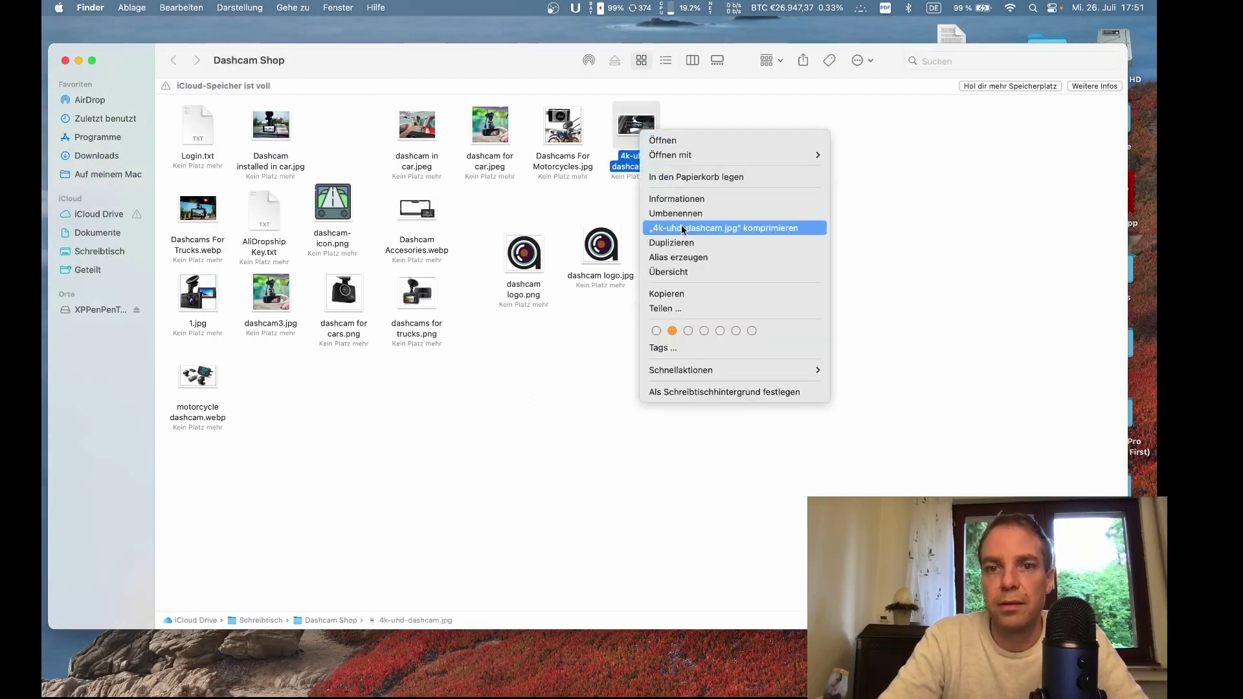
mouse_move(721, 369)
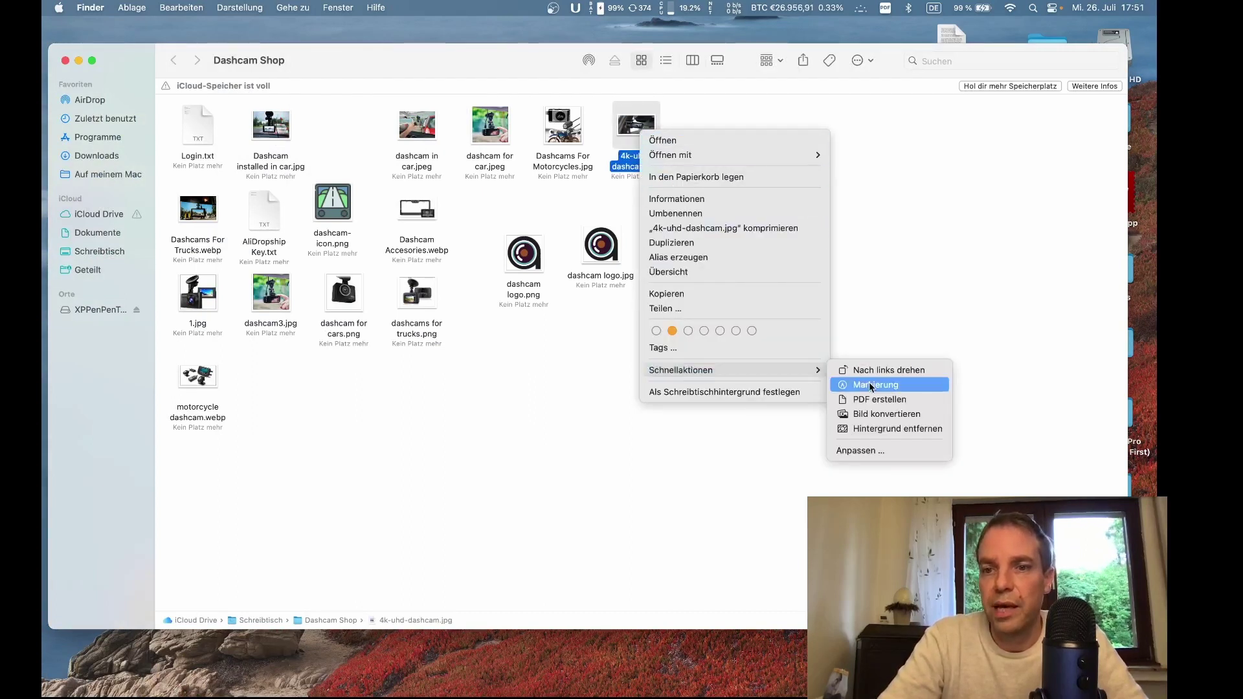
left_click(895, 414)
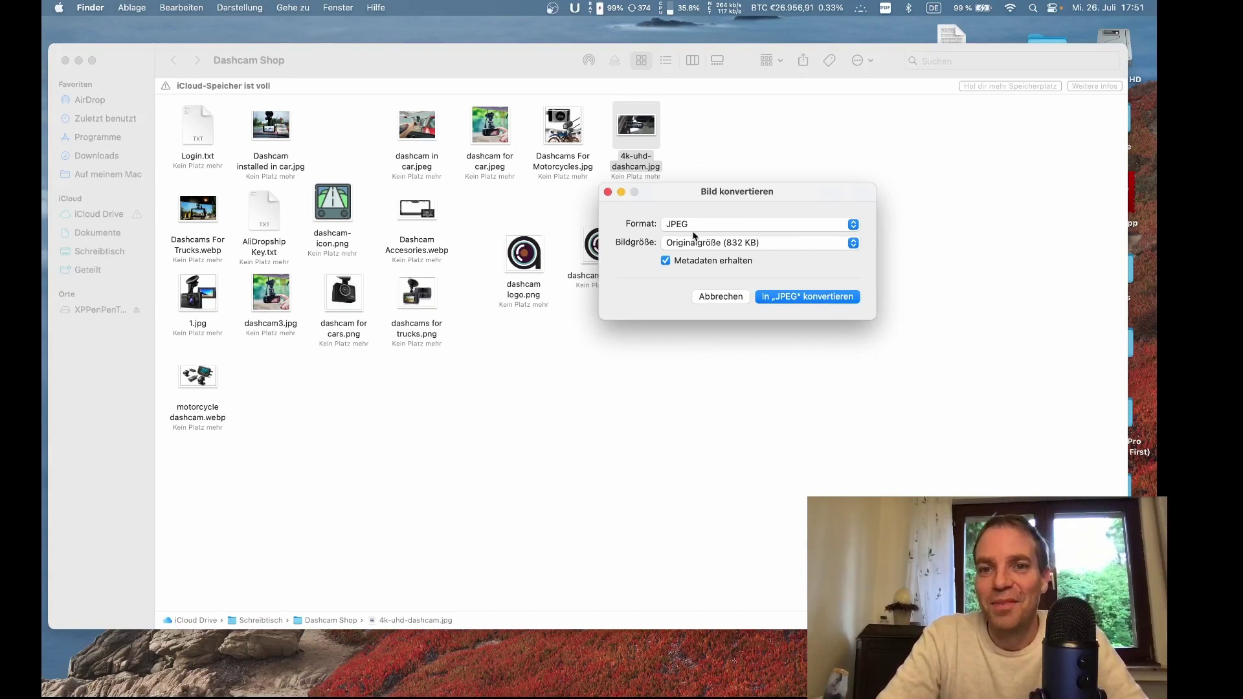
left_click(817, 250)
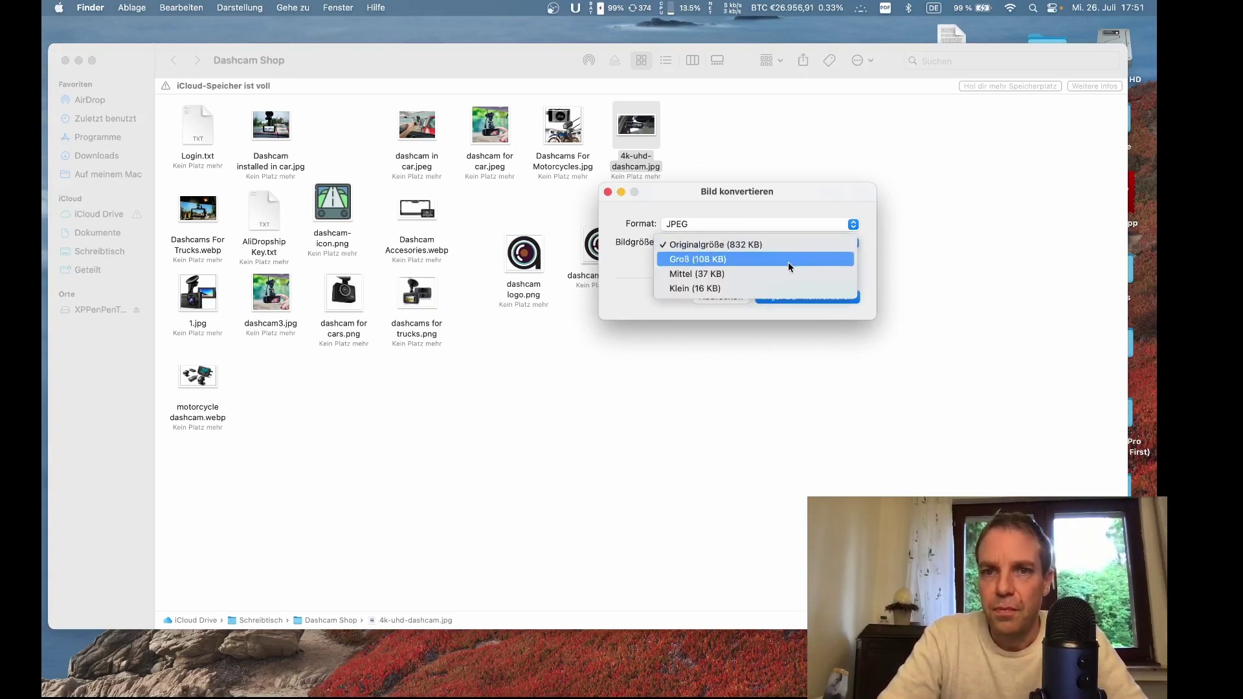
left_click(703, 265)
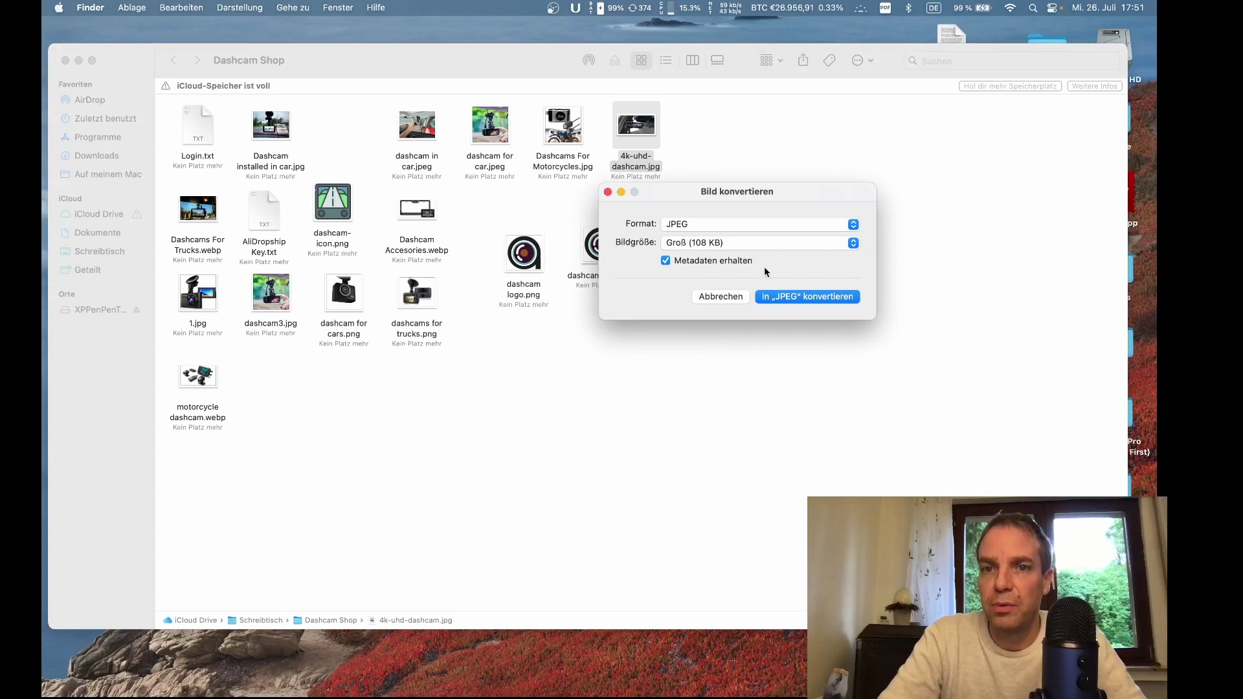
left_click(814, 299)
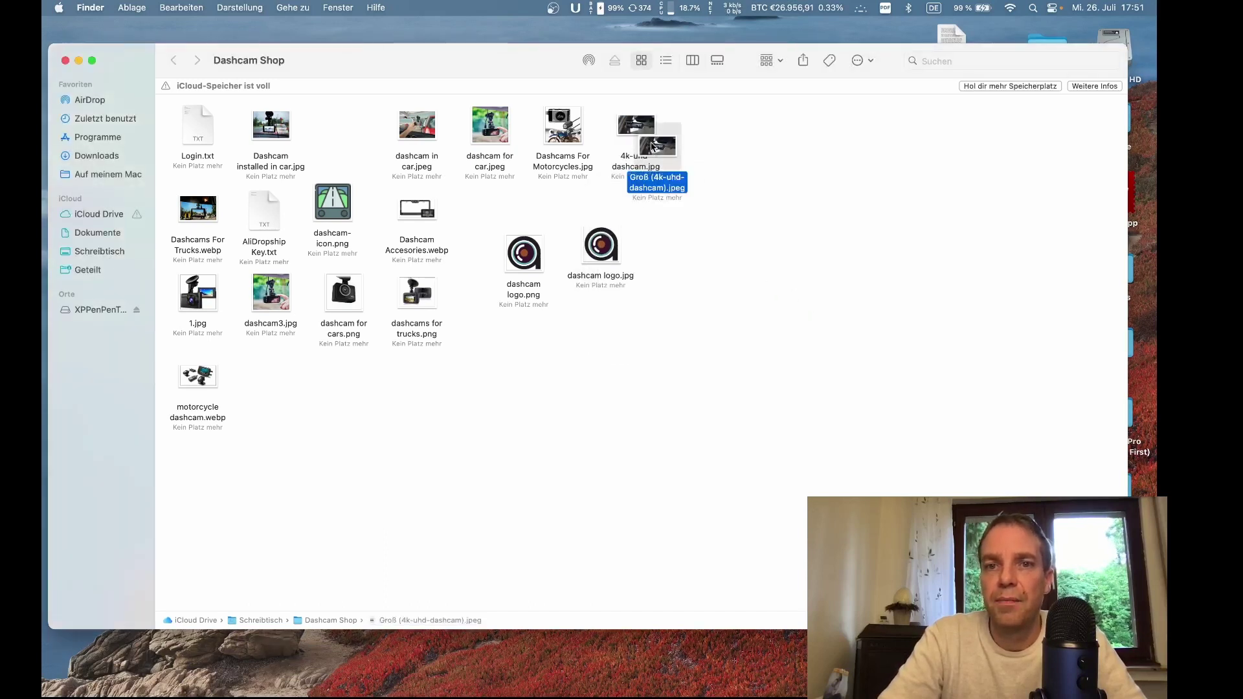
left_click_drag(657, 145, 693, 195)
- Return to the shop's homepage in the browser and review the images in the hero, category, featured product and Protect Yourself sections
key("ctrl+Right")
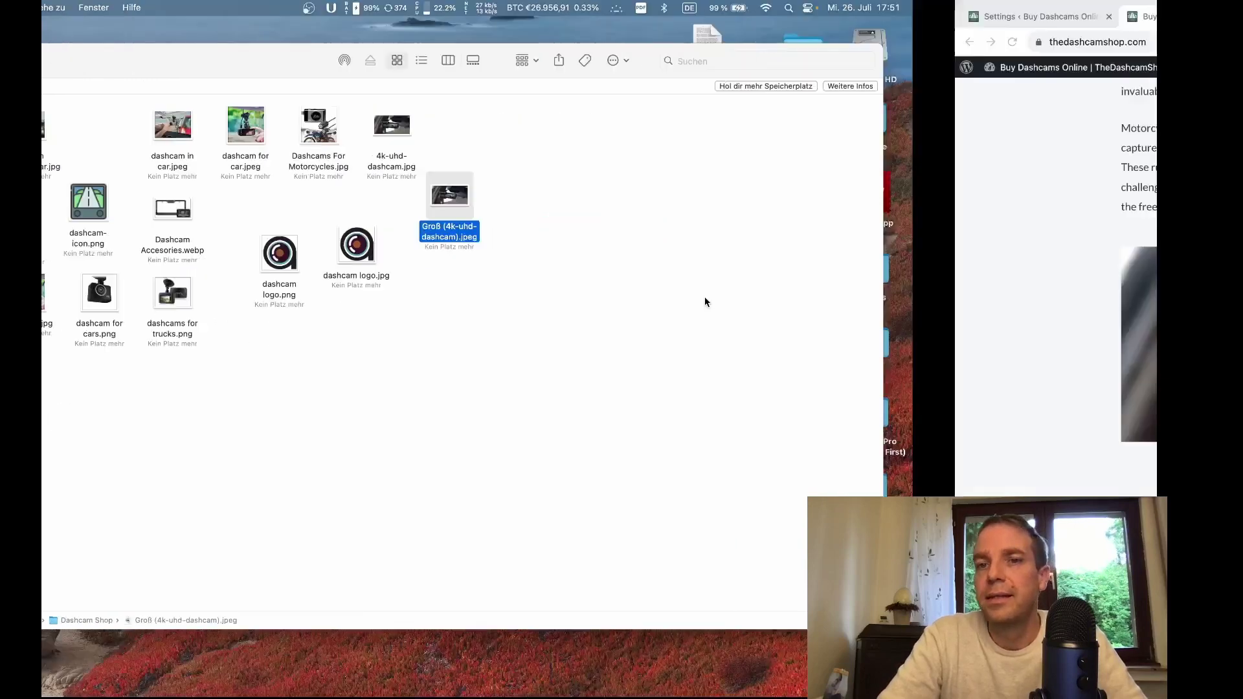
scroll(712, 327, "up", 5)
scroll(673, 325, "up", 10)
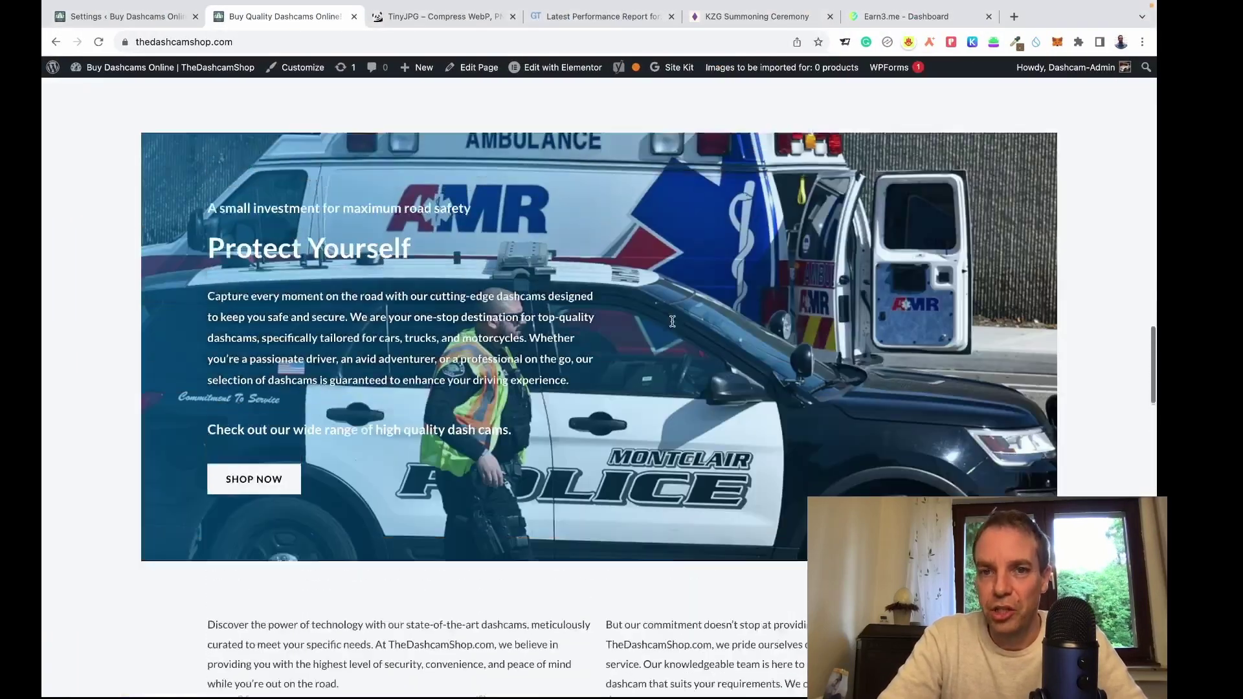
scroll(674, 326, "down", 4)
scroll(673, 326, "up", 2)
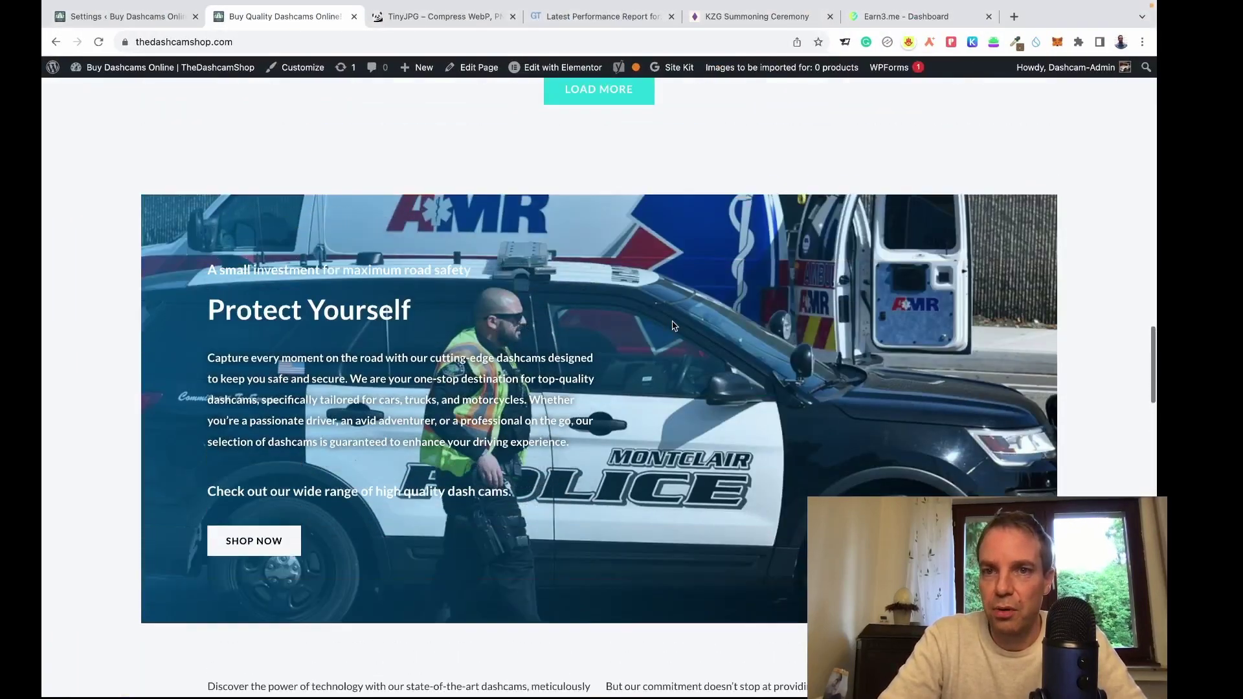
scroll(1072, 328, "up", 20)
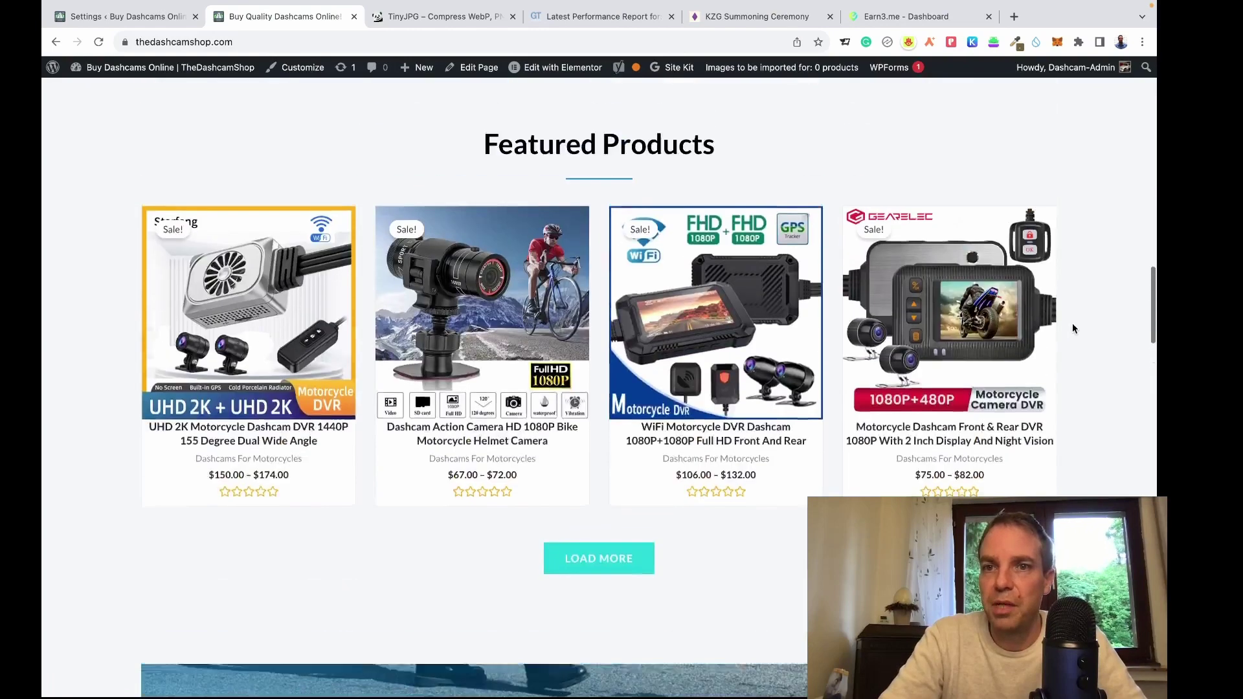
scroll(655, 258, "up", 10)
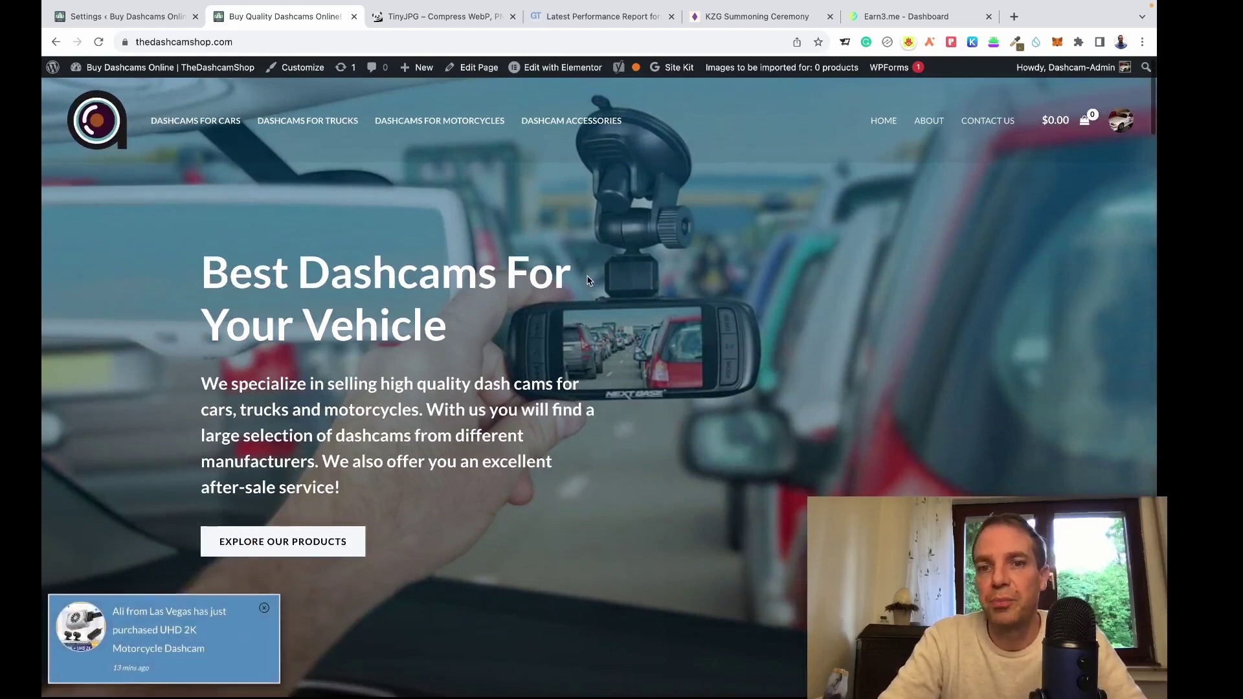
scroll(589, 280, "down", 4)
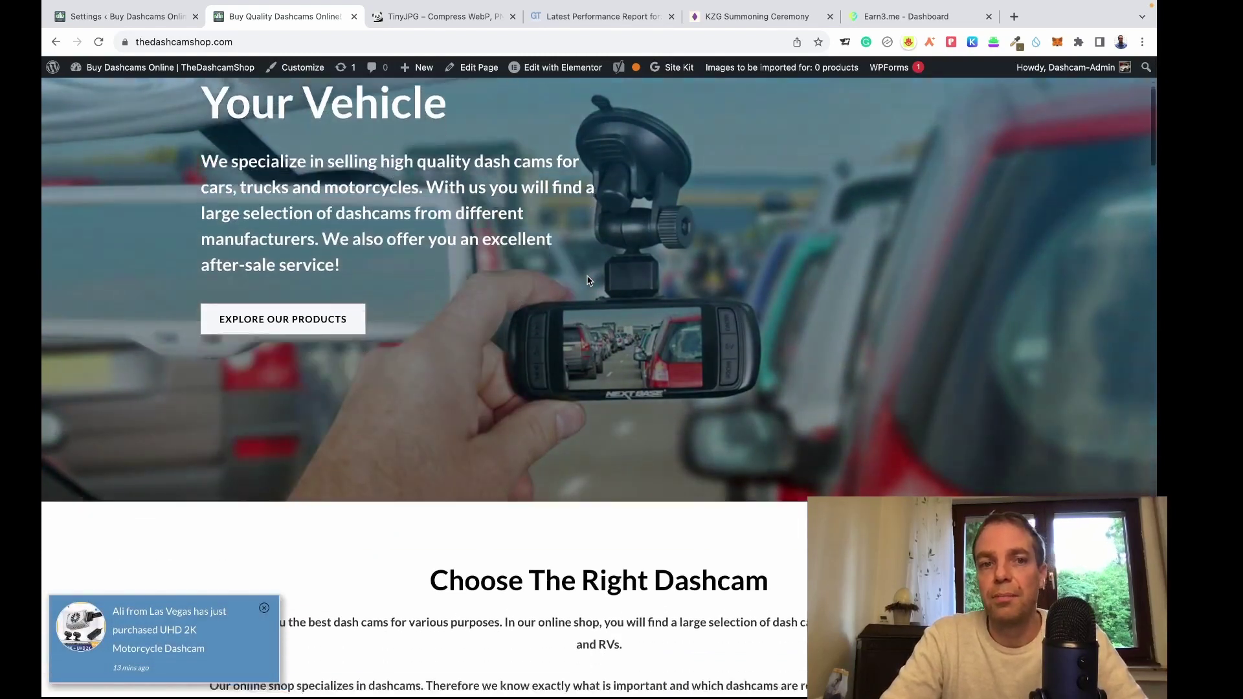
scroll(589, 280, "down", 3)
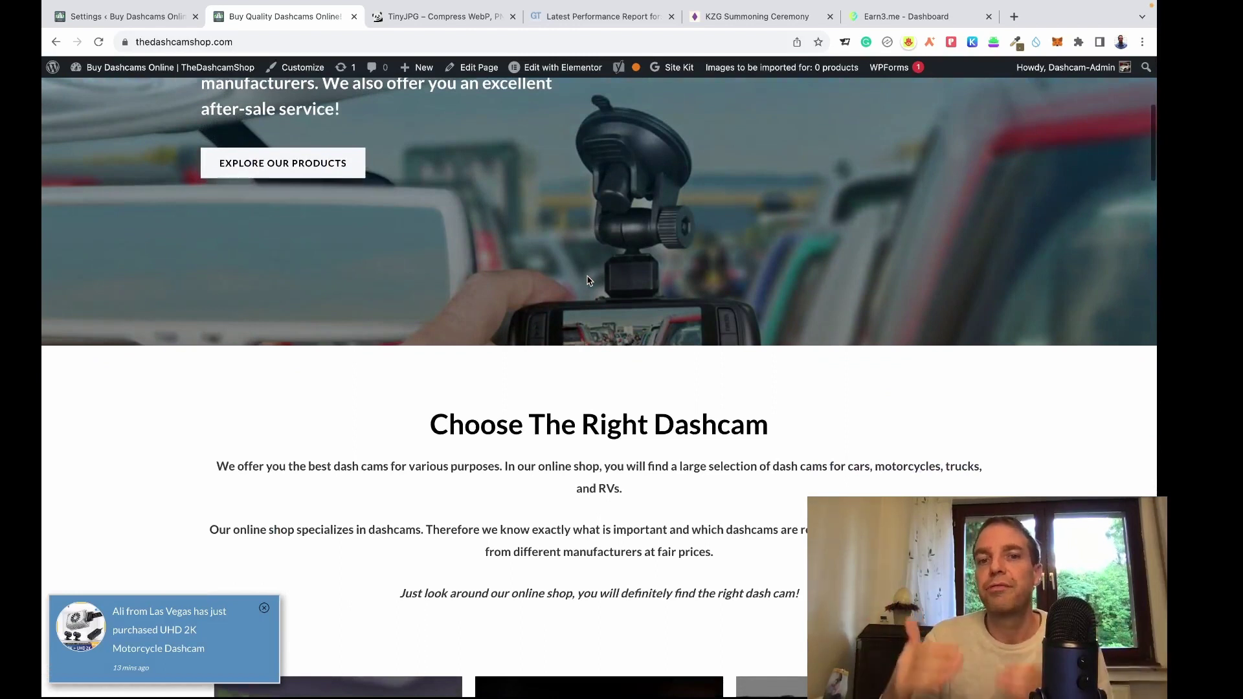
scroll(589, 280, "up", 6)
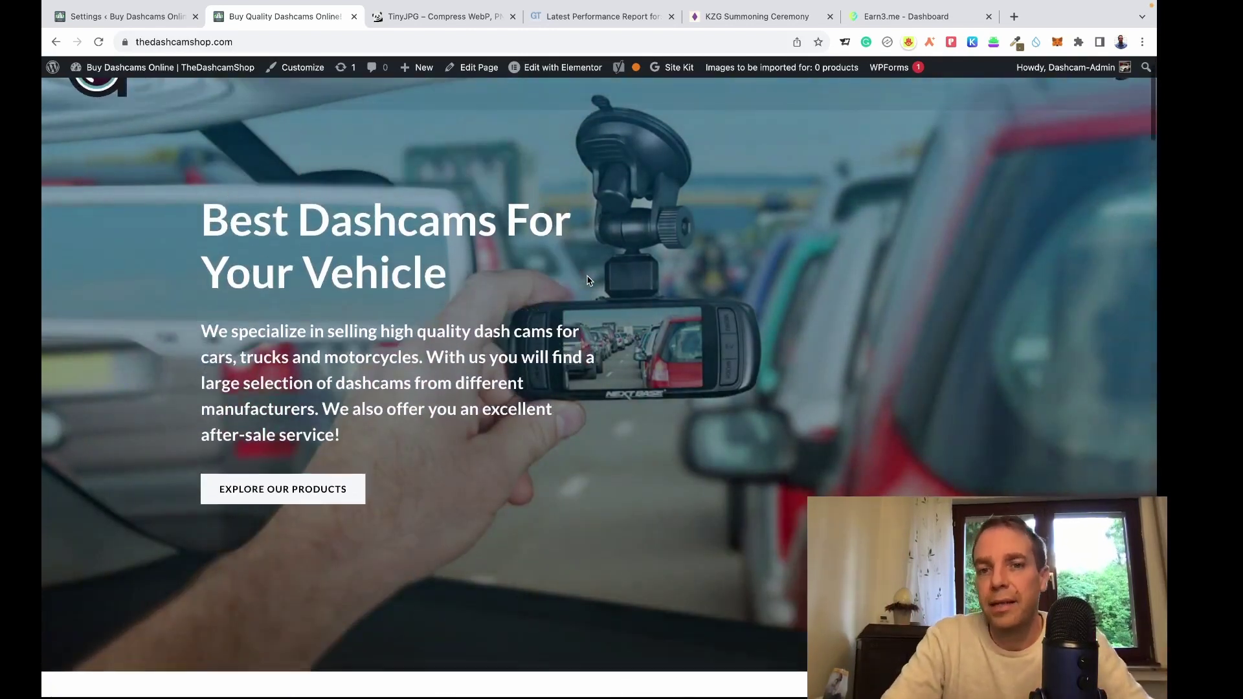
scroll(589, 280, "up", 2)
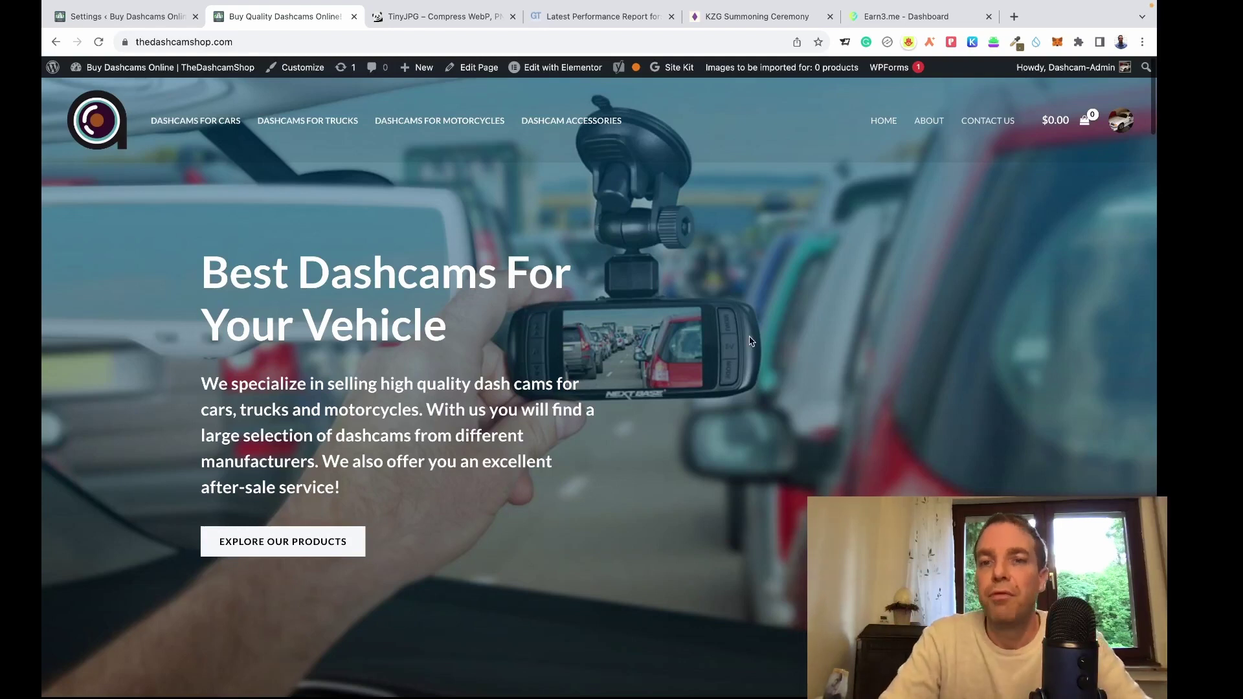
scroll(750, 341, "down", 8)
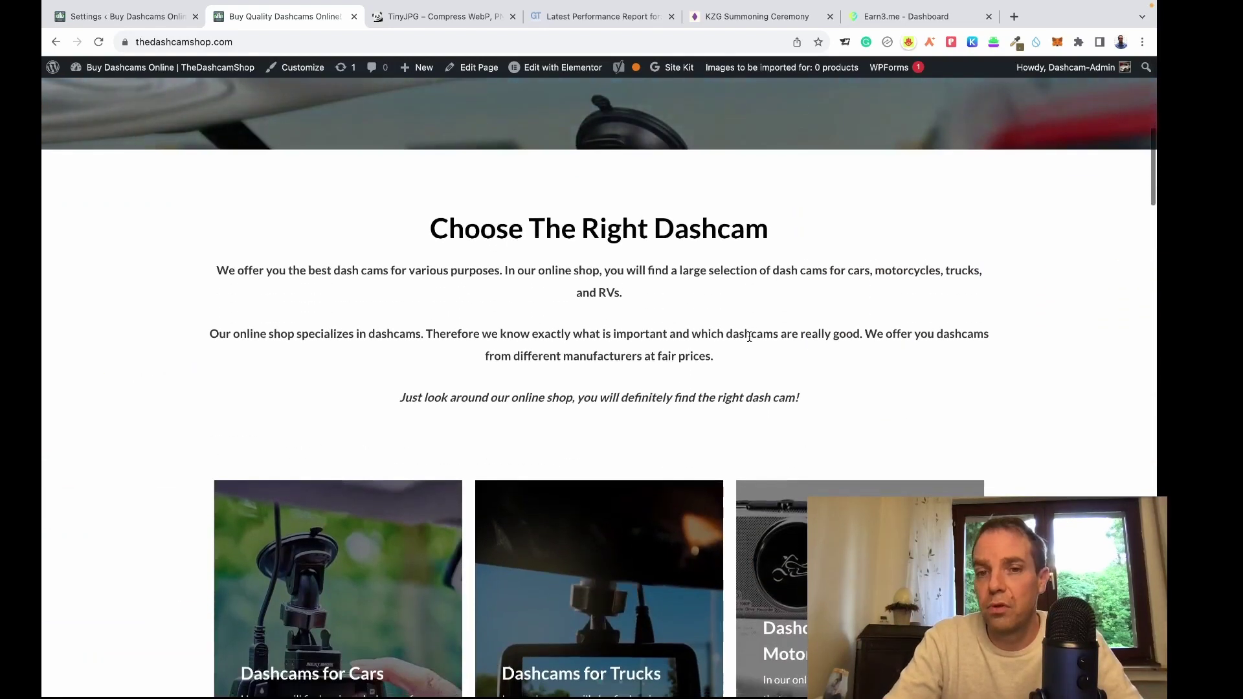
scroll(749, 337, "down", 5)
scroll(750, 341, "down", 3)
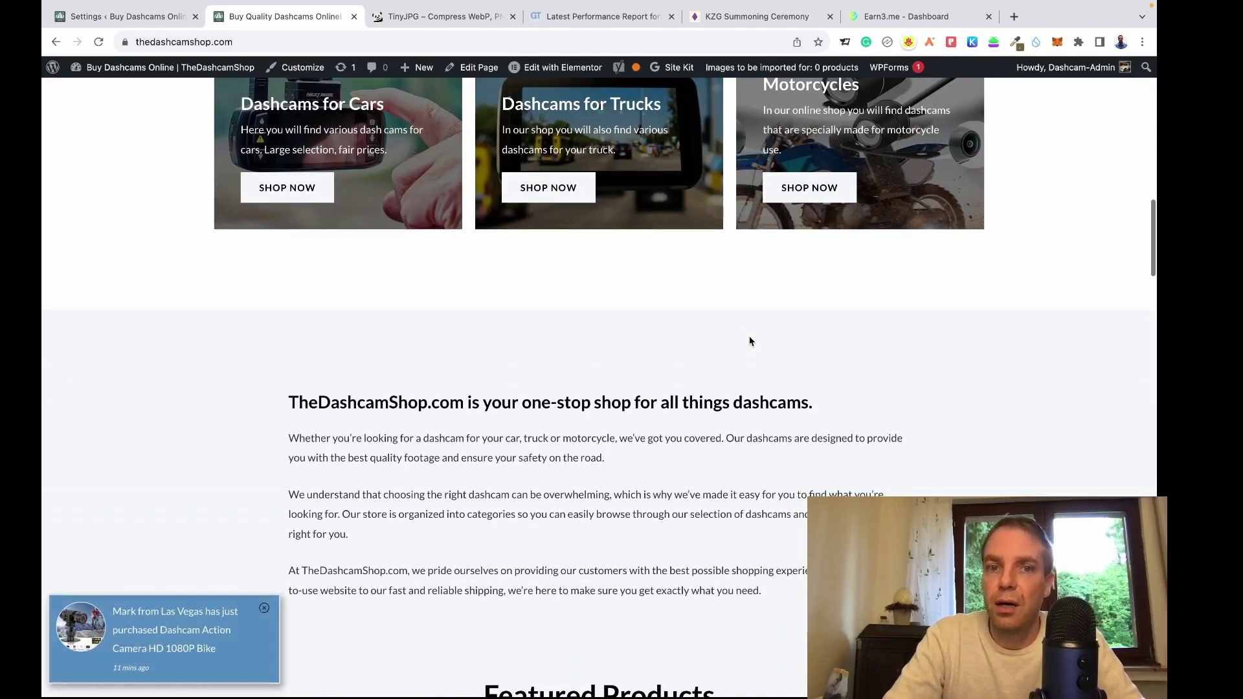
scroll(750, 342, "down", 4)
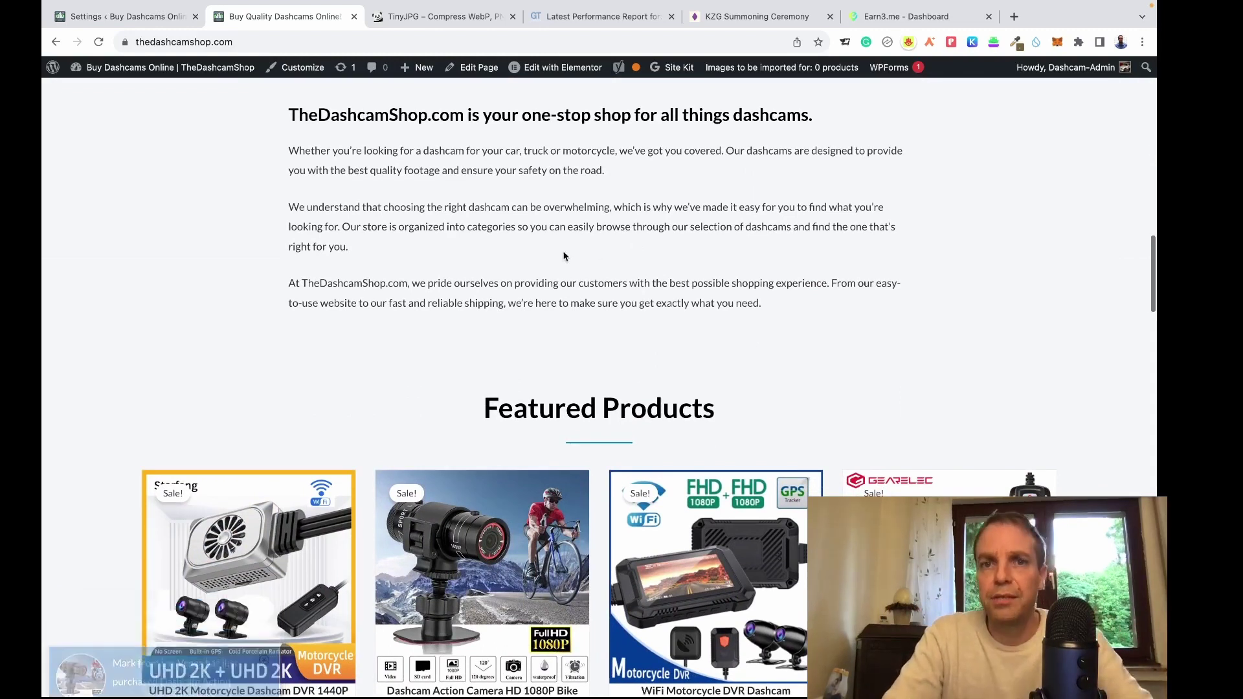
- Switch to the TinyJPG page, view the Dashcam Shop folder's images in its upload dialog, and close the dialog without uploading
left_click(452, 22)
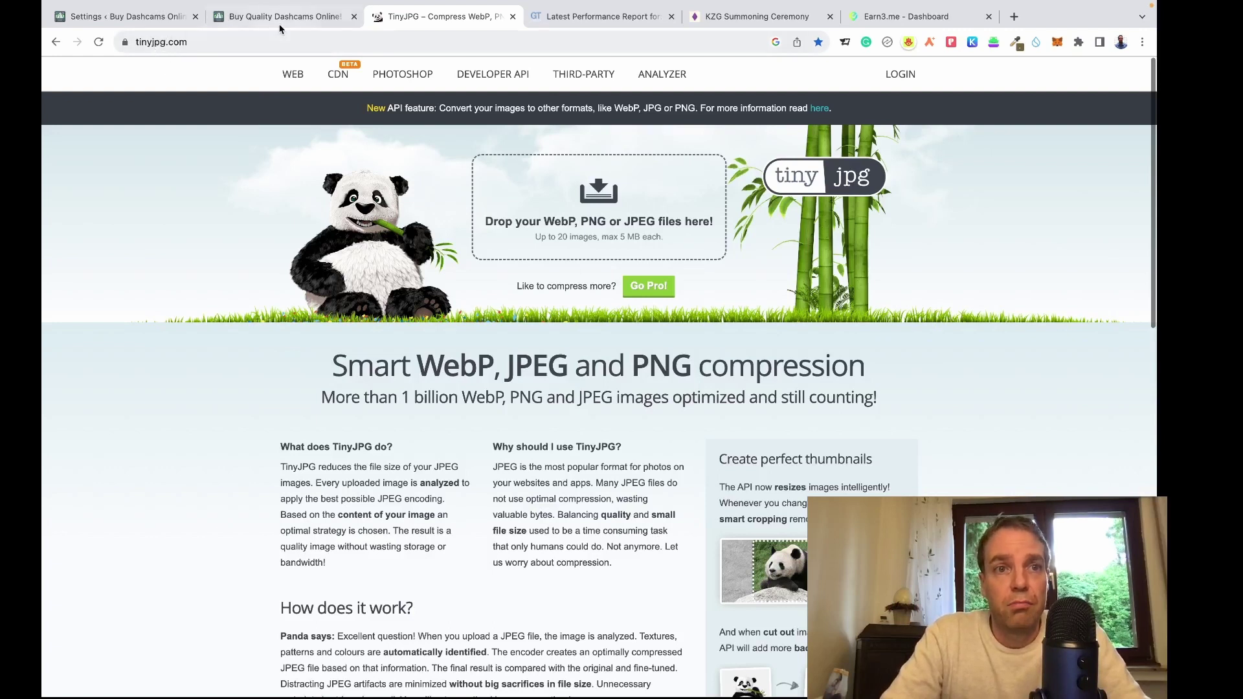
left_click(237, 44)
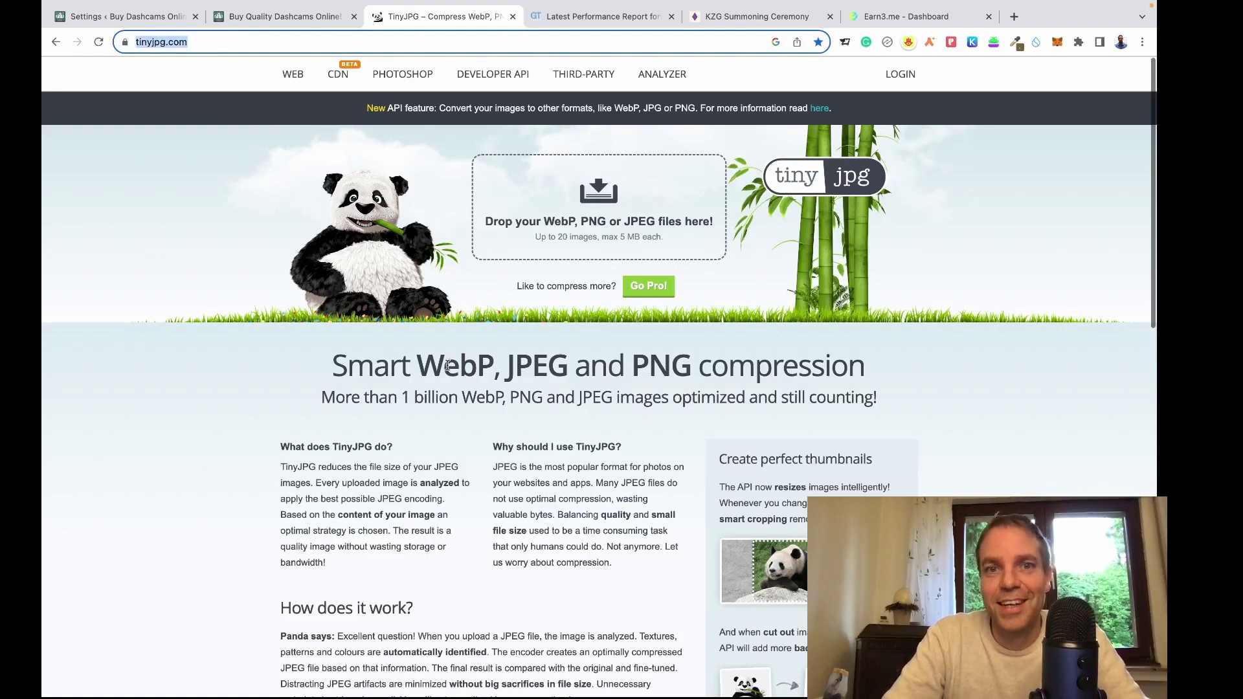
left_click(277, 423)
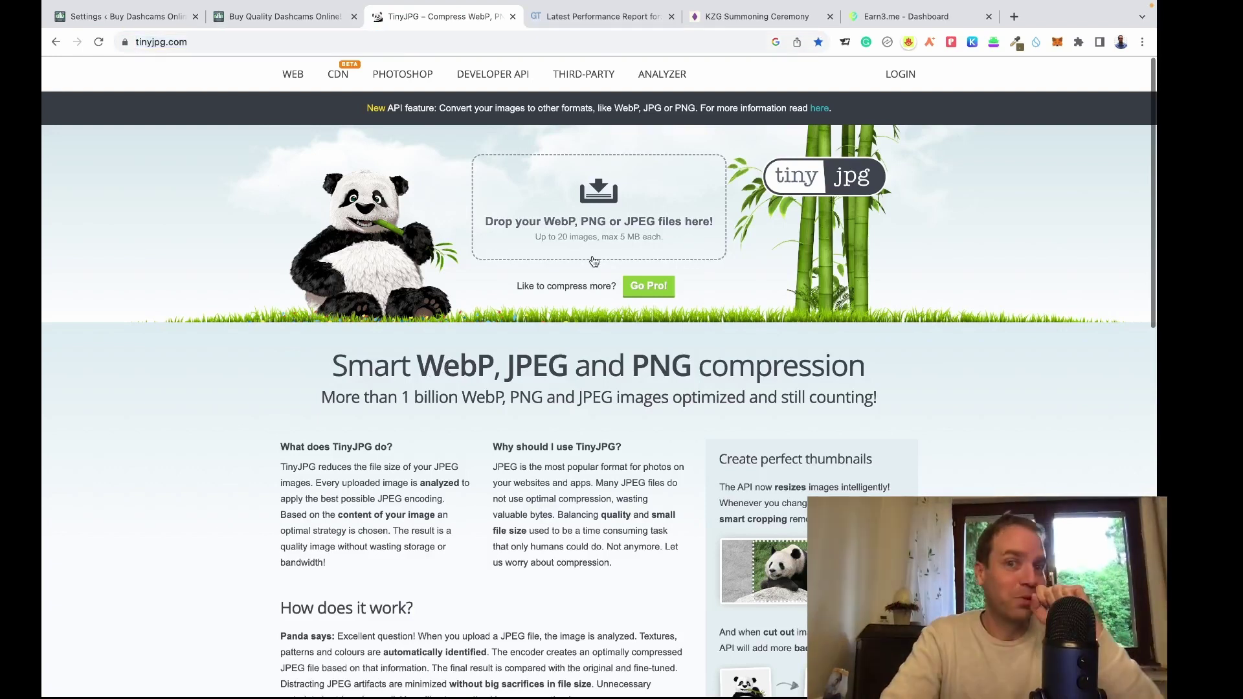
left_click(614, 218)
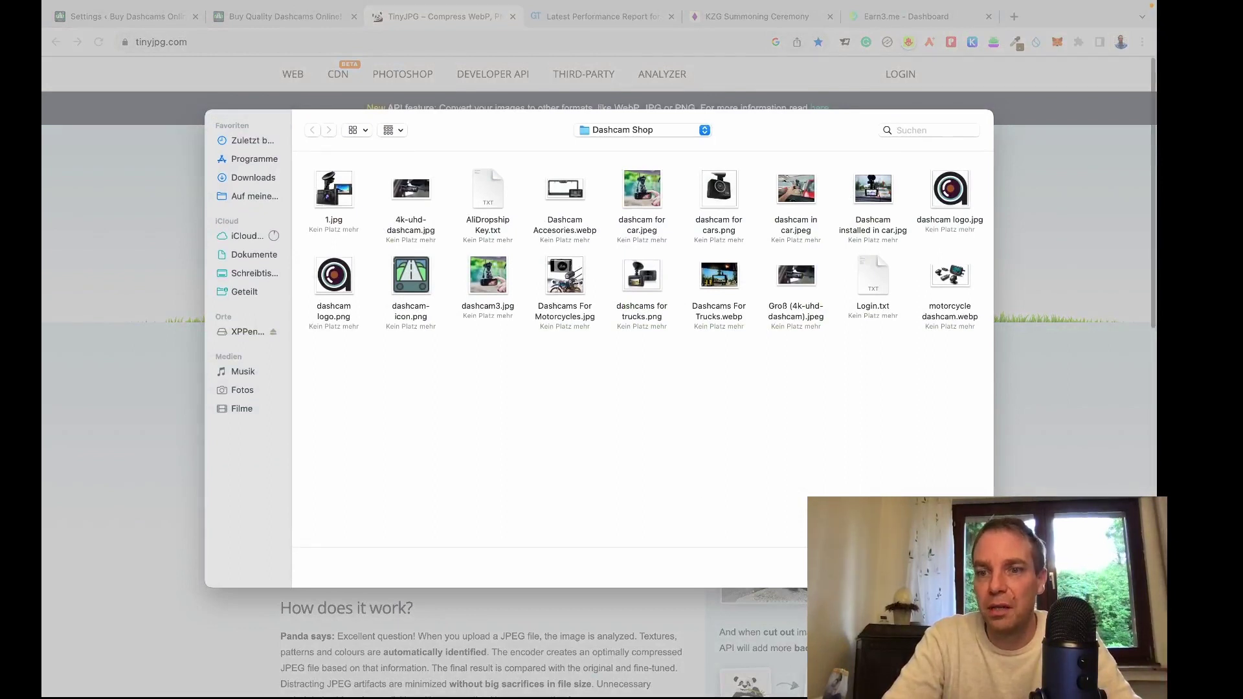
key("Escape")
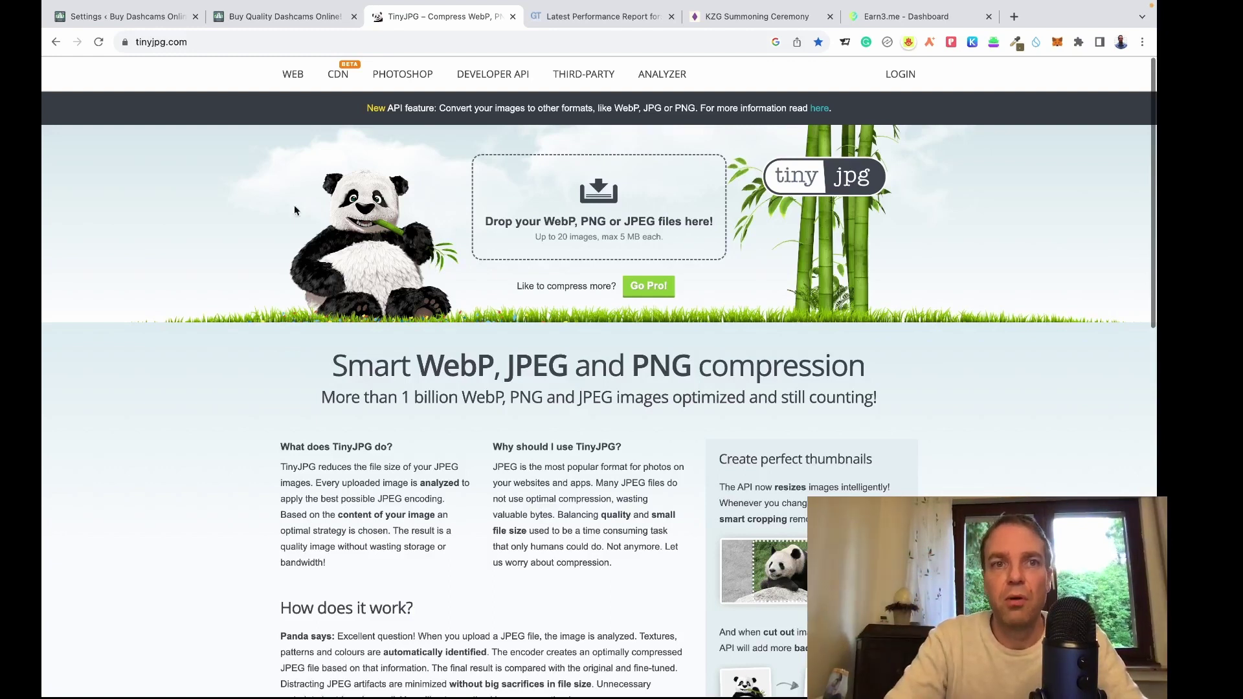
- Return to the shop's homepage and look through its images from the featured products down to the blog section
left_click(265, 19)
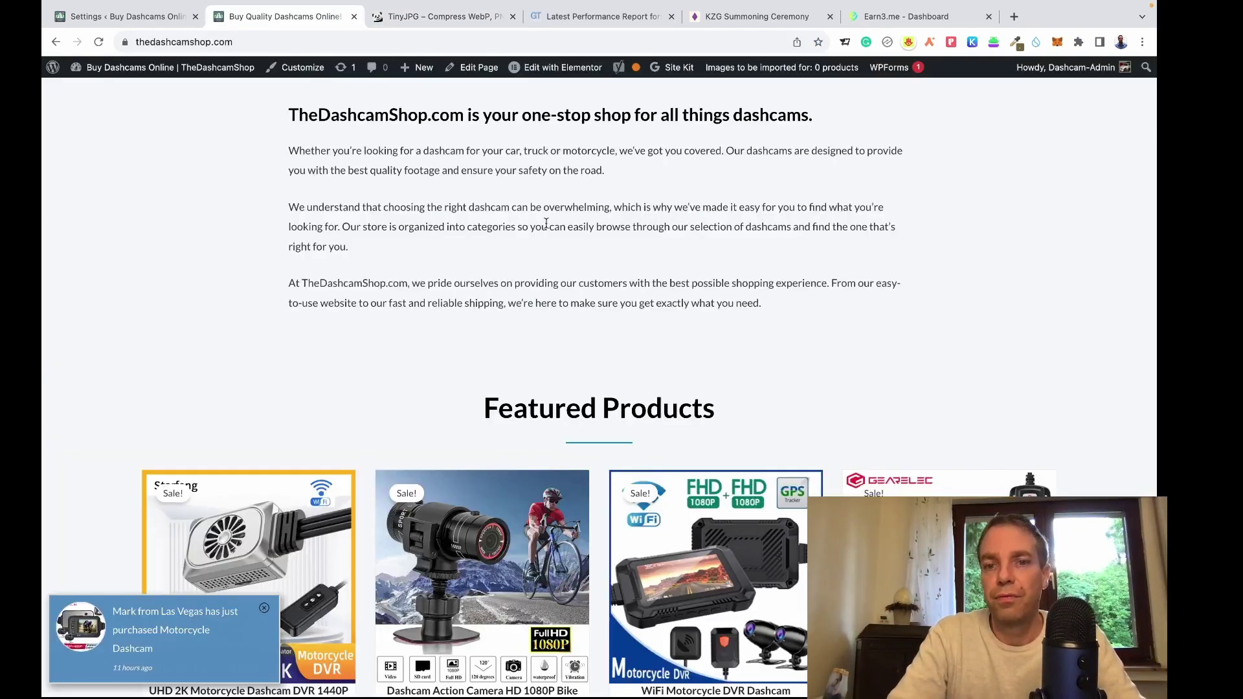
scroll(599, 324, "down", 5)
scroll(547, 227, "down", 10)
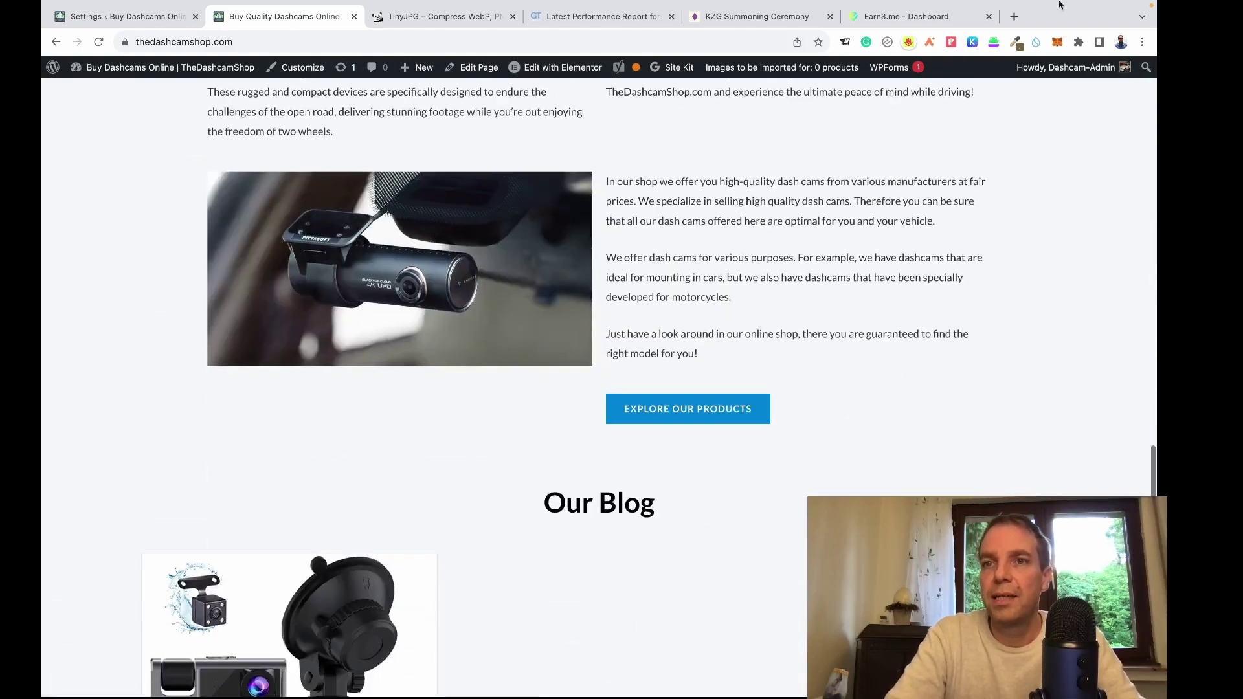
- Switch to the GTmetrix report, review its scores and top issues, and expand the Eliminate render-blocking resources audit
left_click(592, 17)
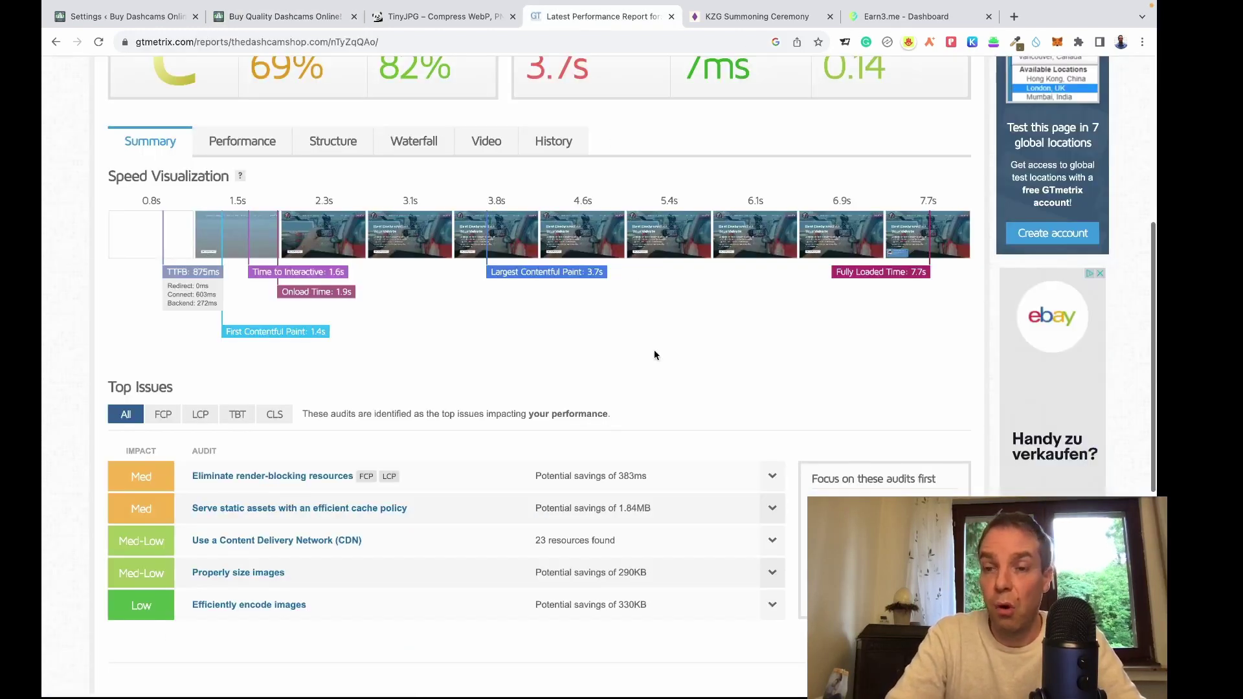
scroll(654, 354, "up", 3)
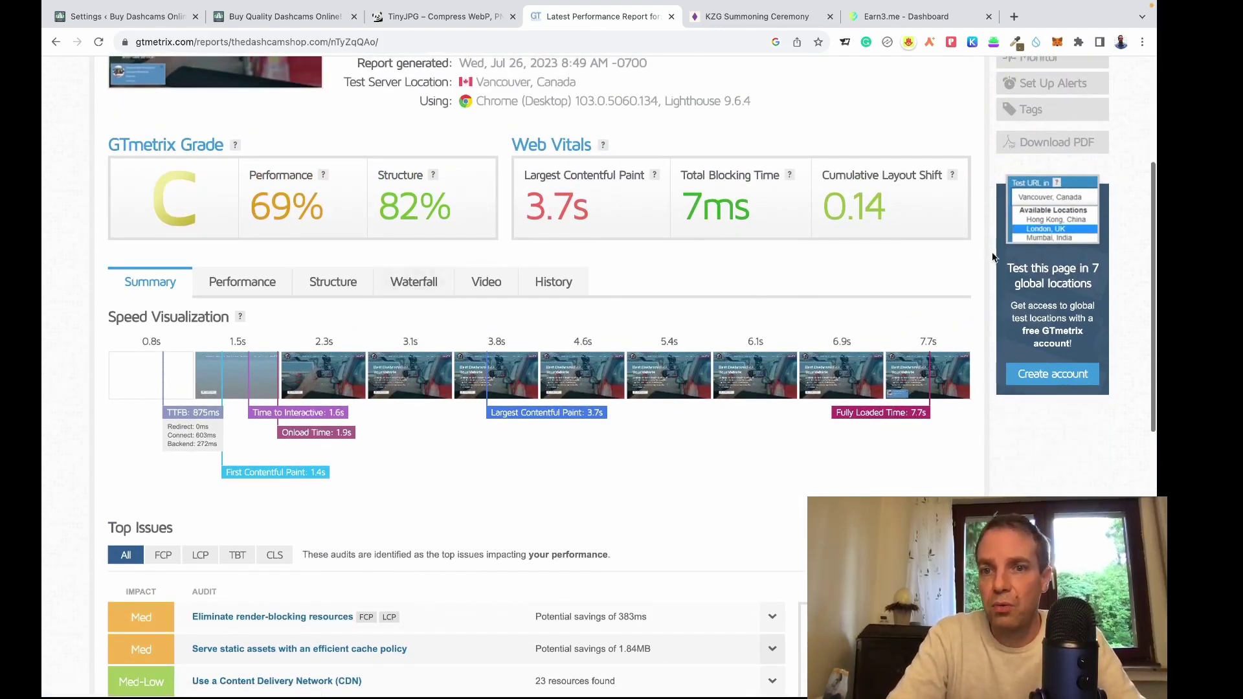
scroll(569, 497, "down", 4)
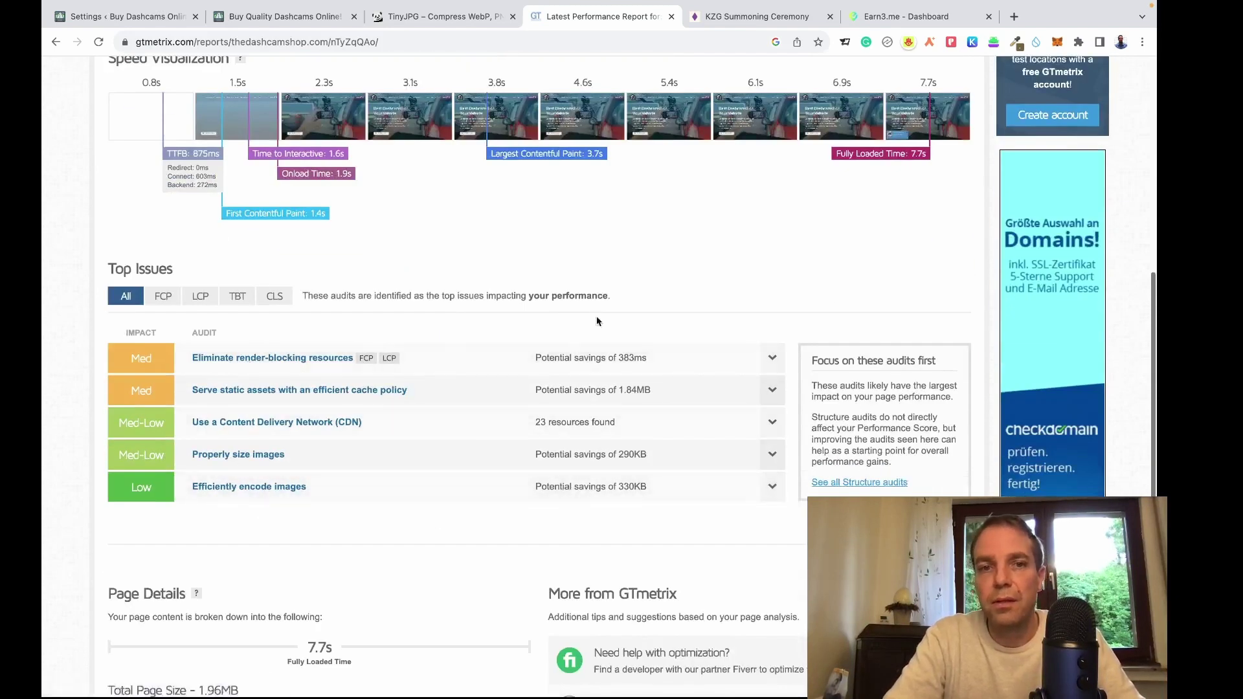
left_click(769, 362)
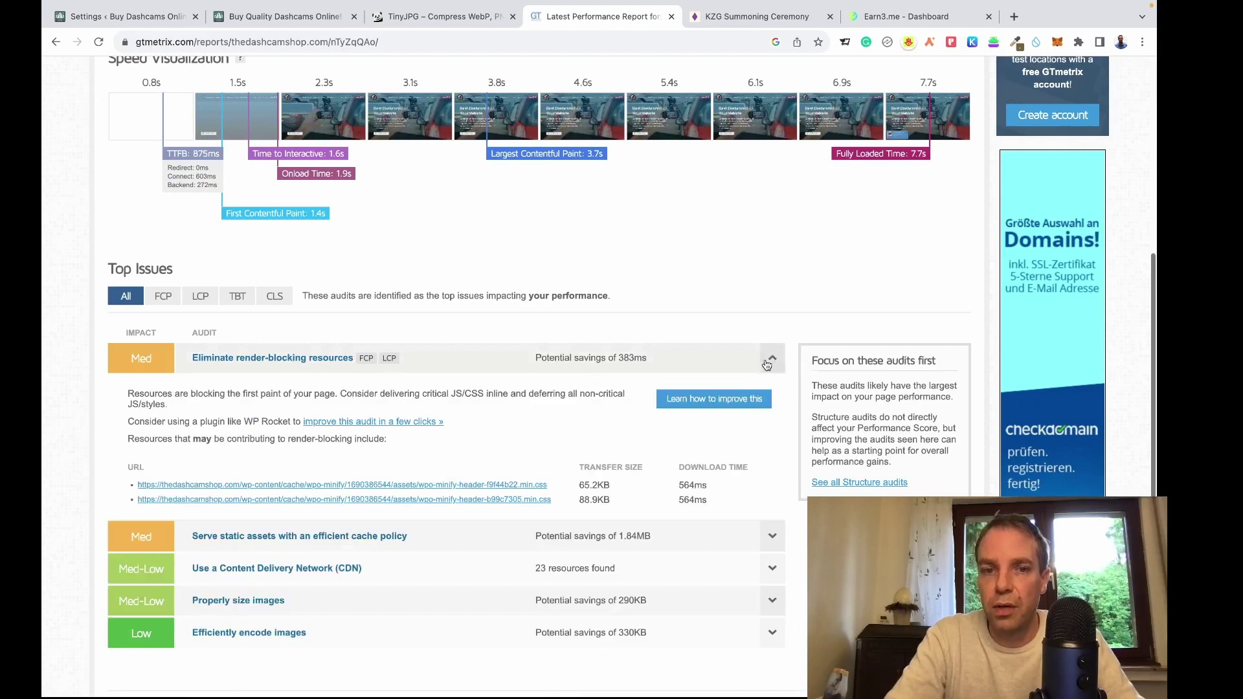
scroll(512, 393, "down", 1)
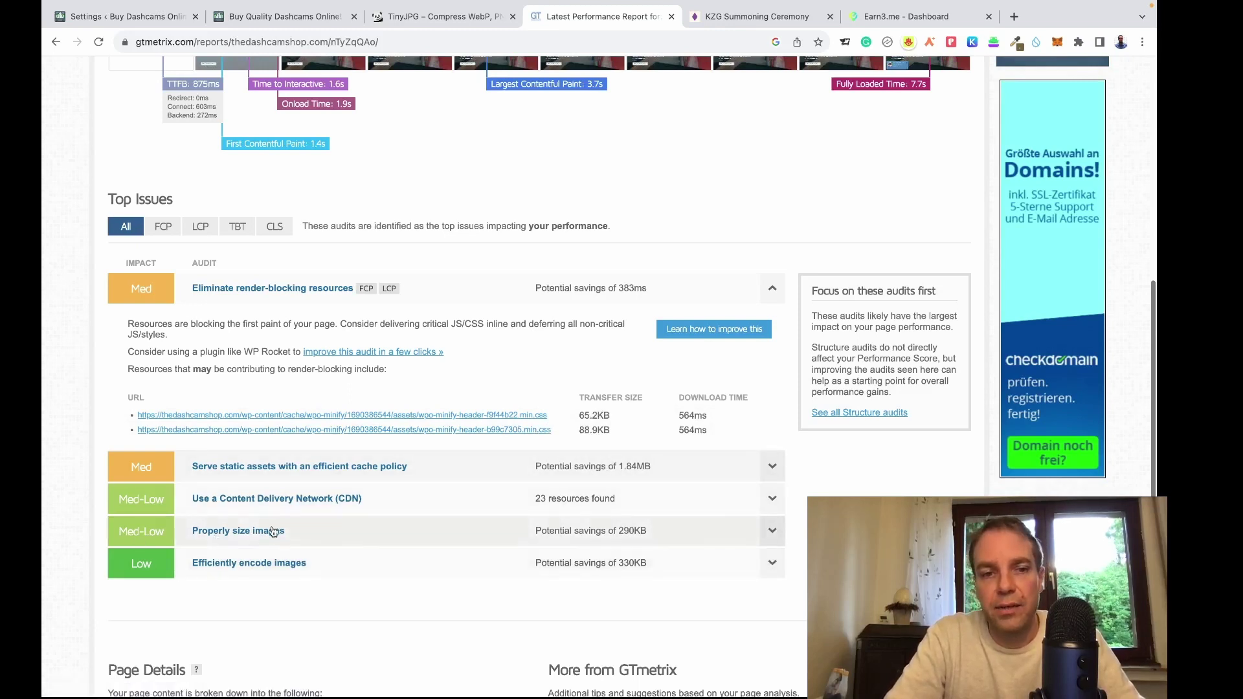
- Expand the Properly size images audit, examine the listed images and their potential savings, and briefly revisit the TinyJPG page
left_click(772, 532)
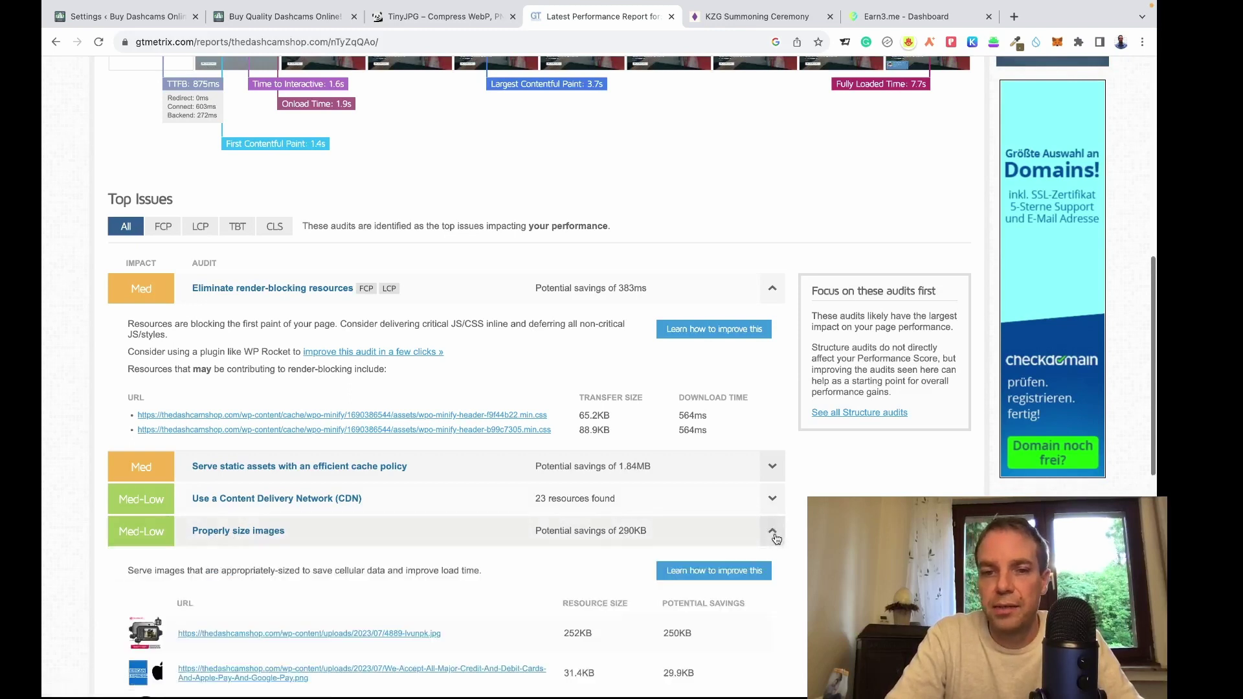
scroll(751, 502, "down", 2)
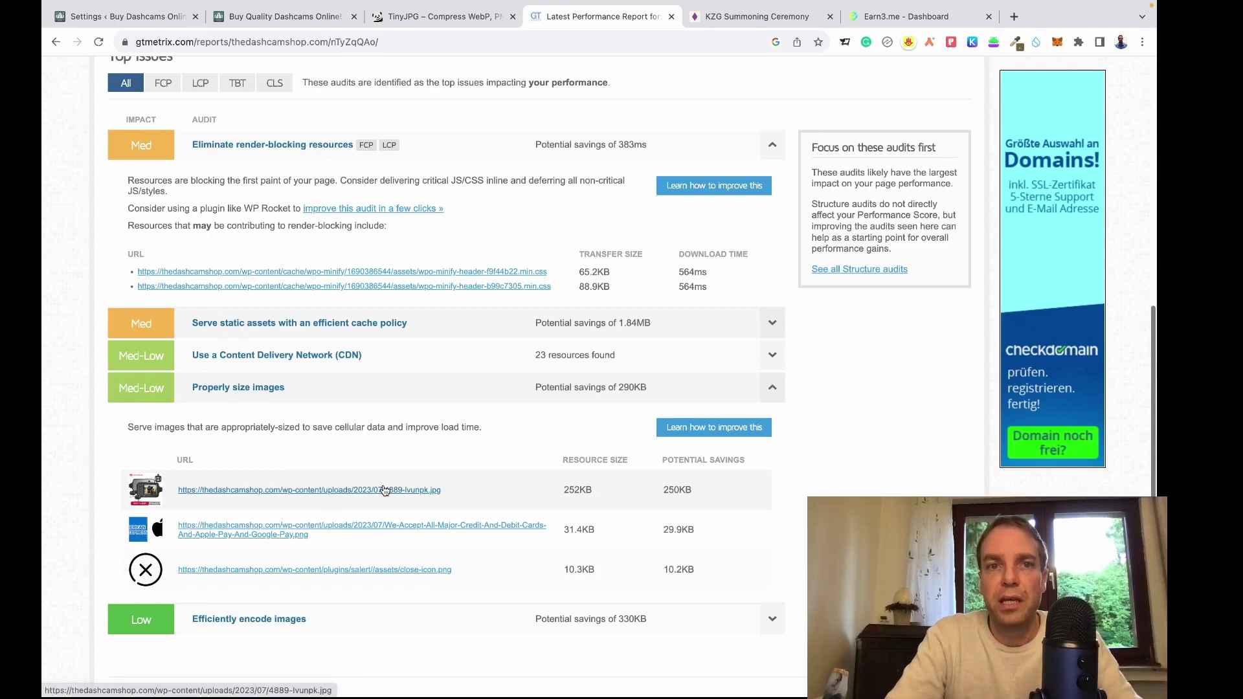
left_click(444, 23)
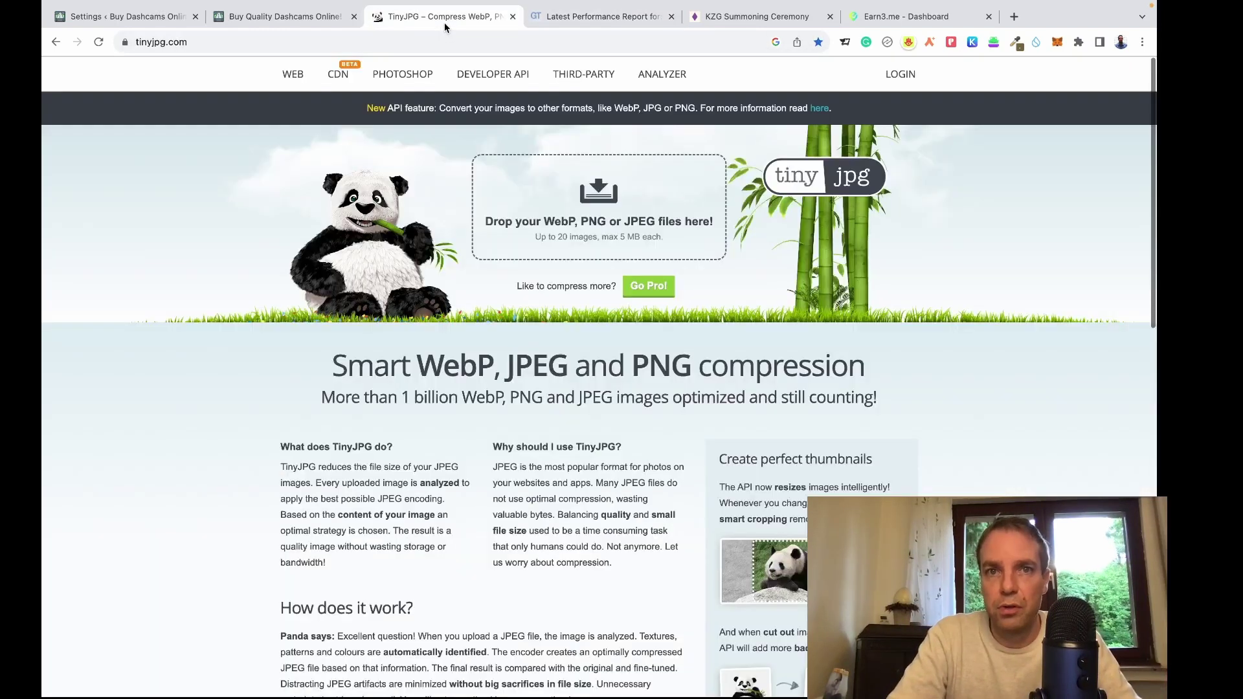
left_click(583, 21)
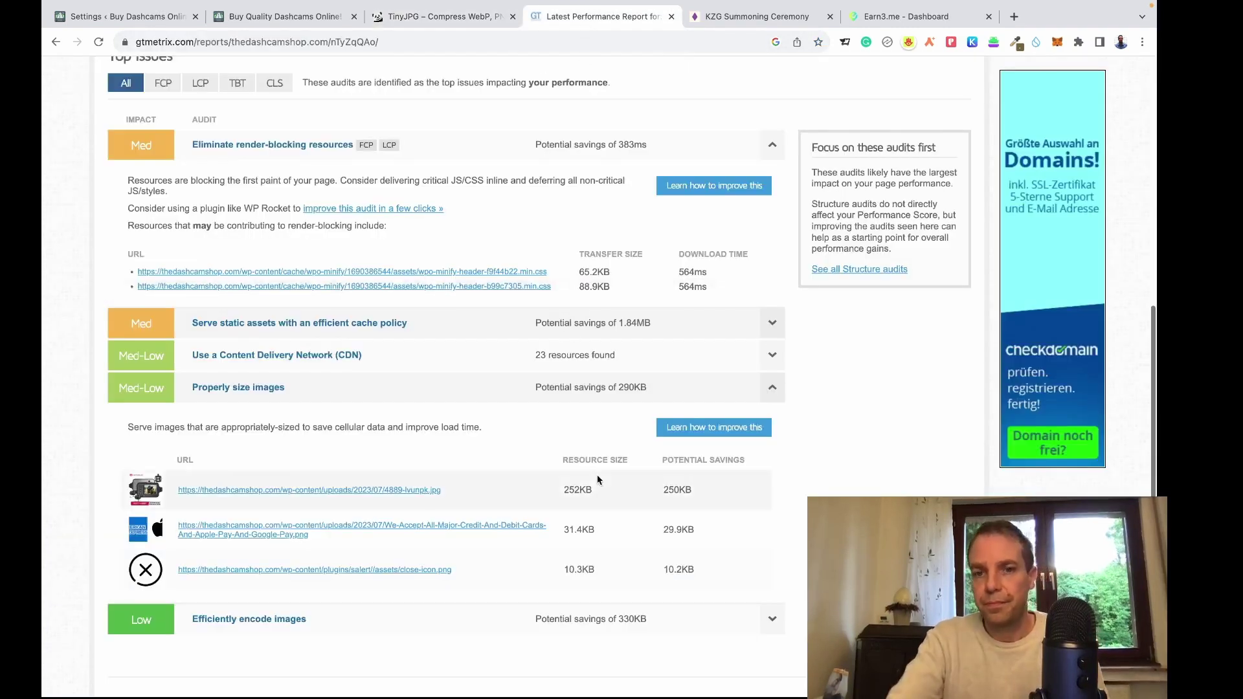
scroll(794, 520, "down", 3)
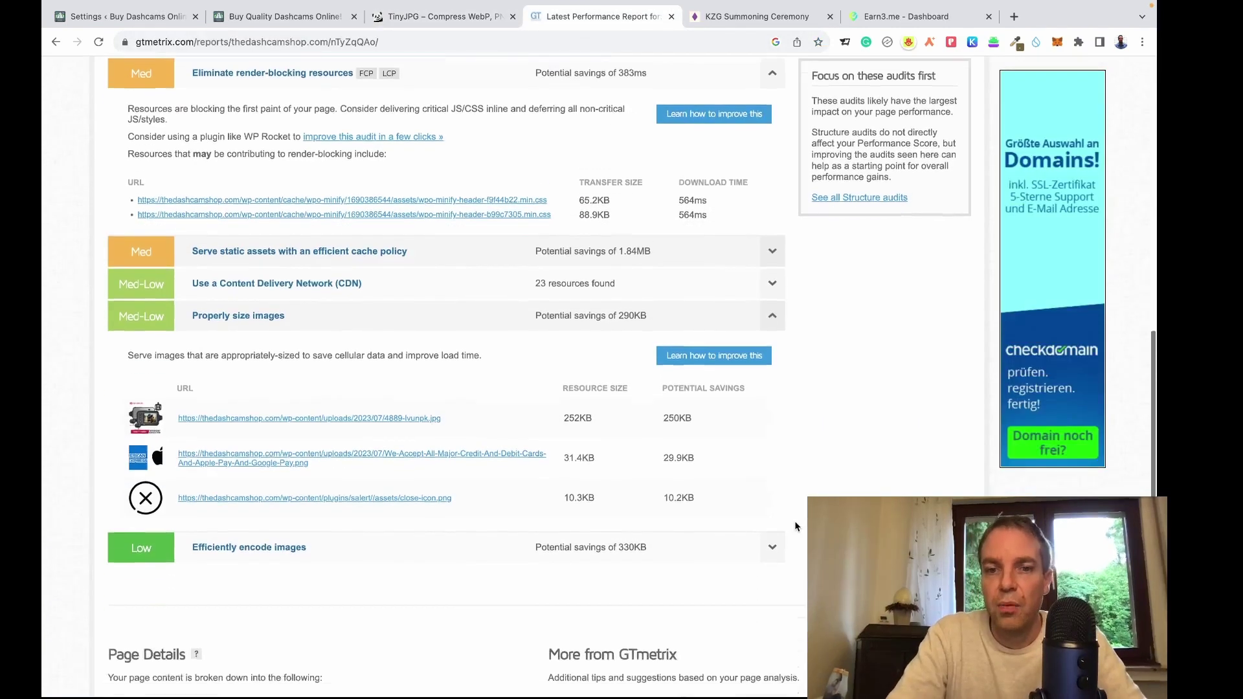
scroll(794, 520, "up", 10)
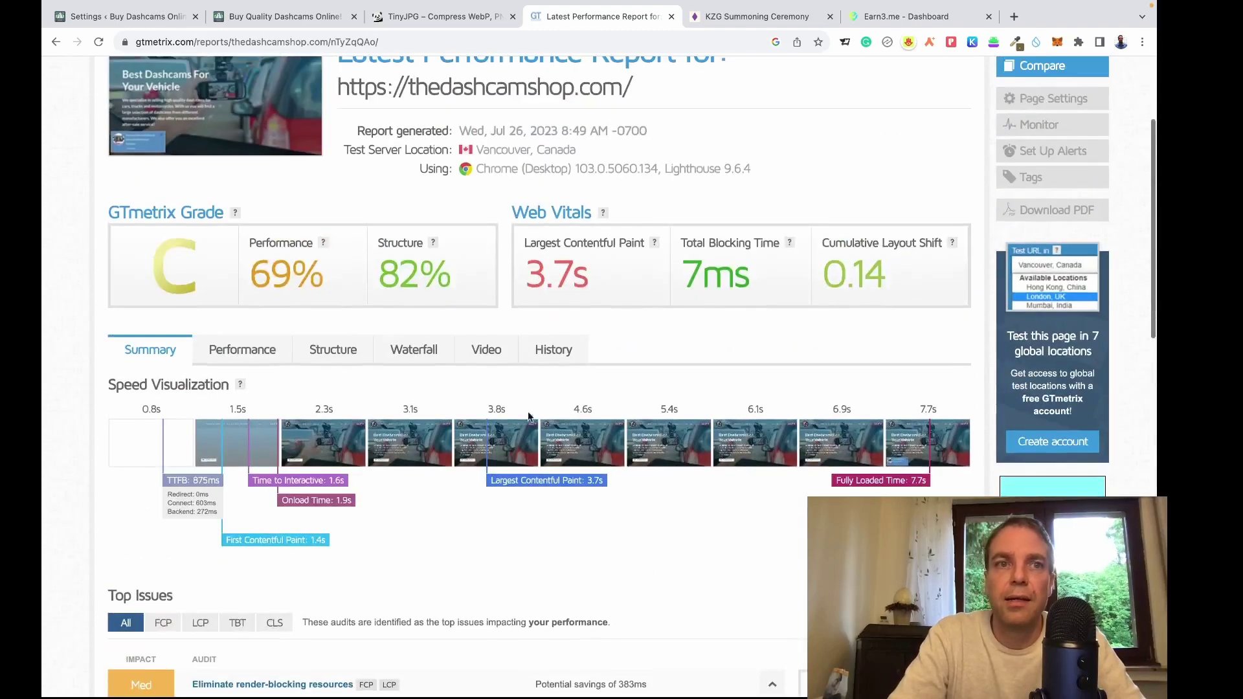
- Review WP-Optimize's Minify status settings in WordPress, and return to the grade and Web Vitals in the GTmetrix report
left_click(133, 18)
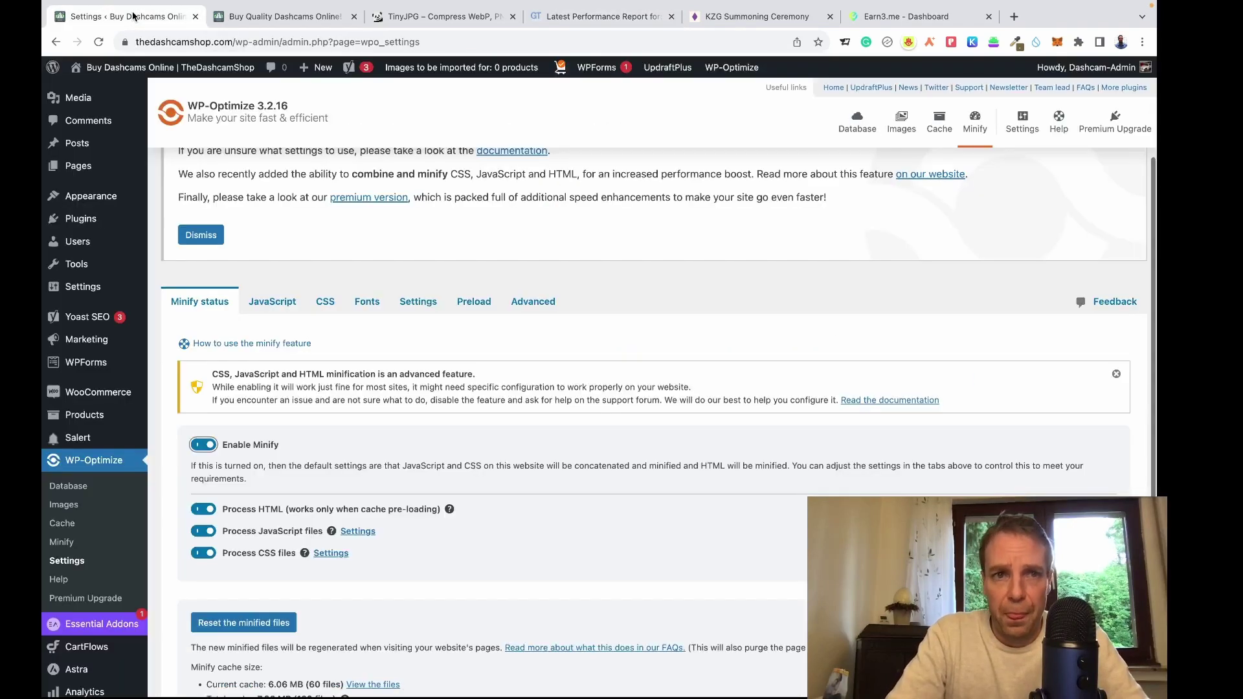
scroll(528, 371, "up", 3)
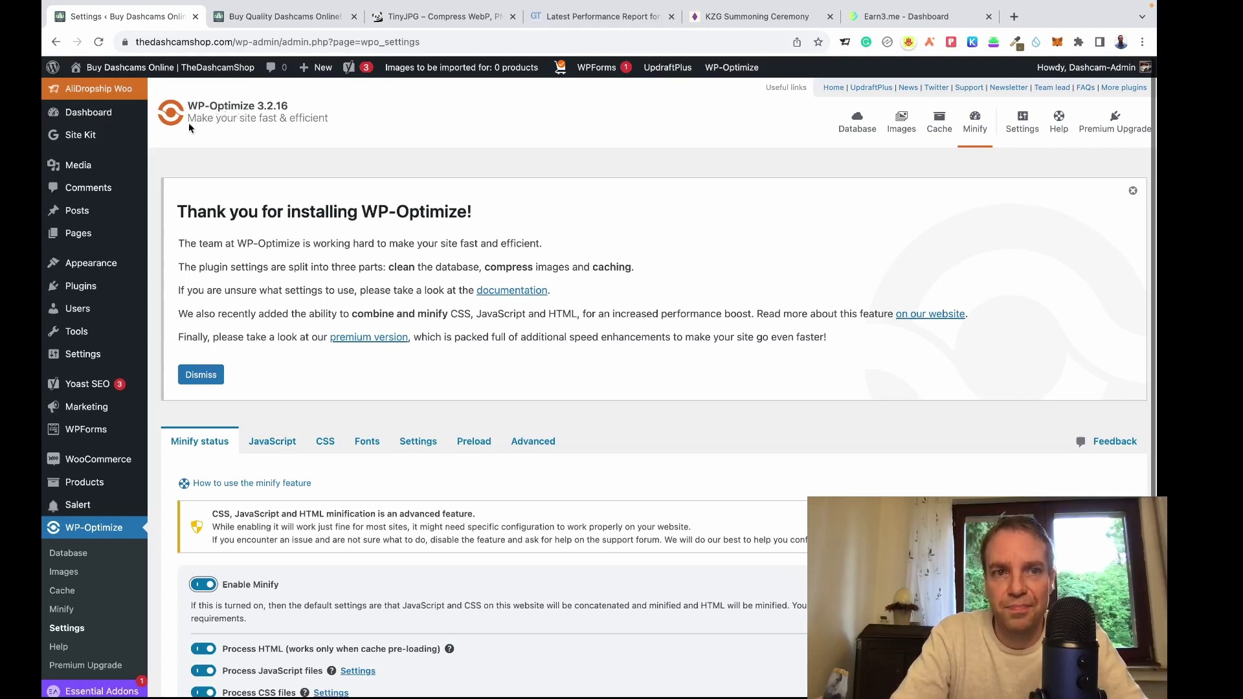
scroll(333, 167, "down", 4)
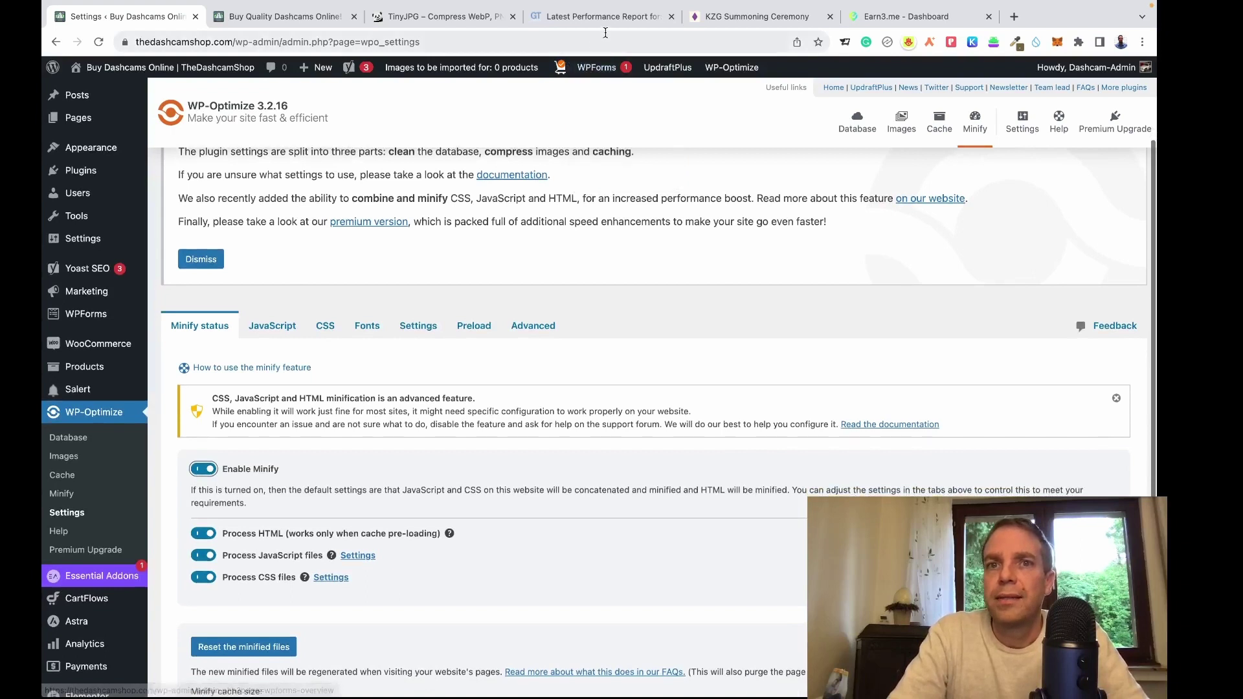
left_click(580, 22)
scroll(643, 244, "up", 3)
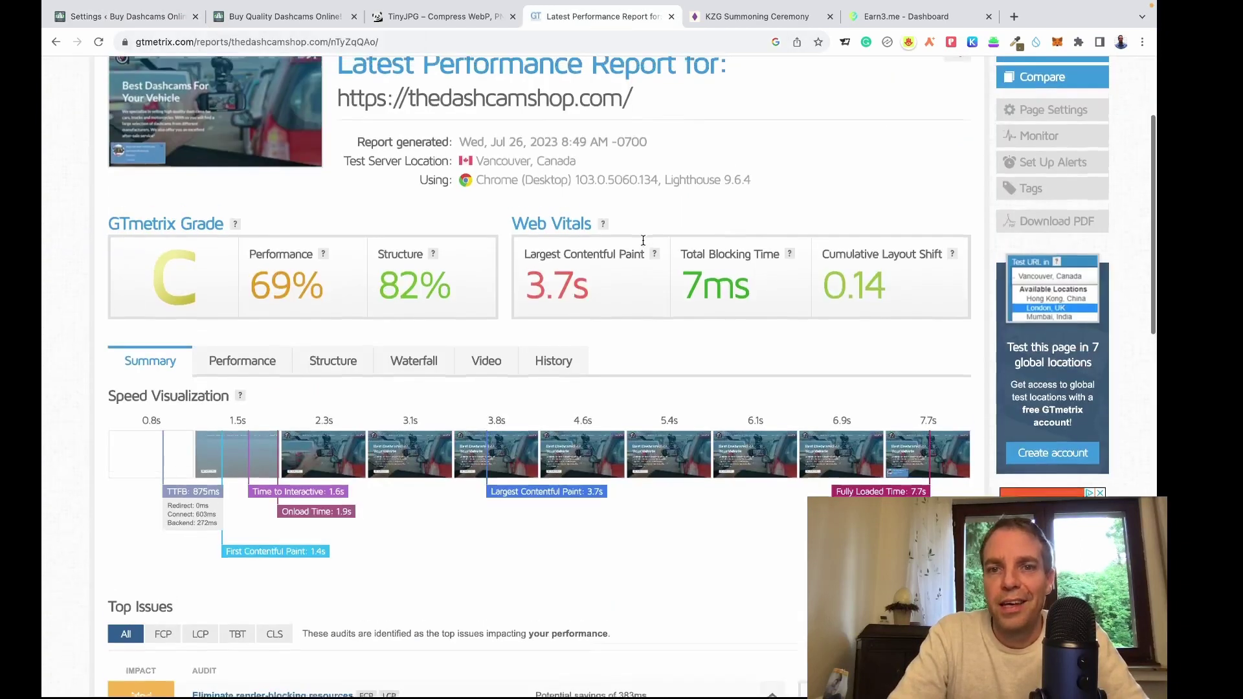